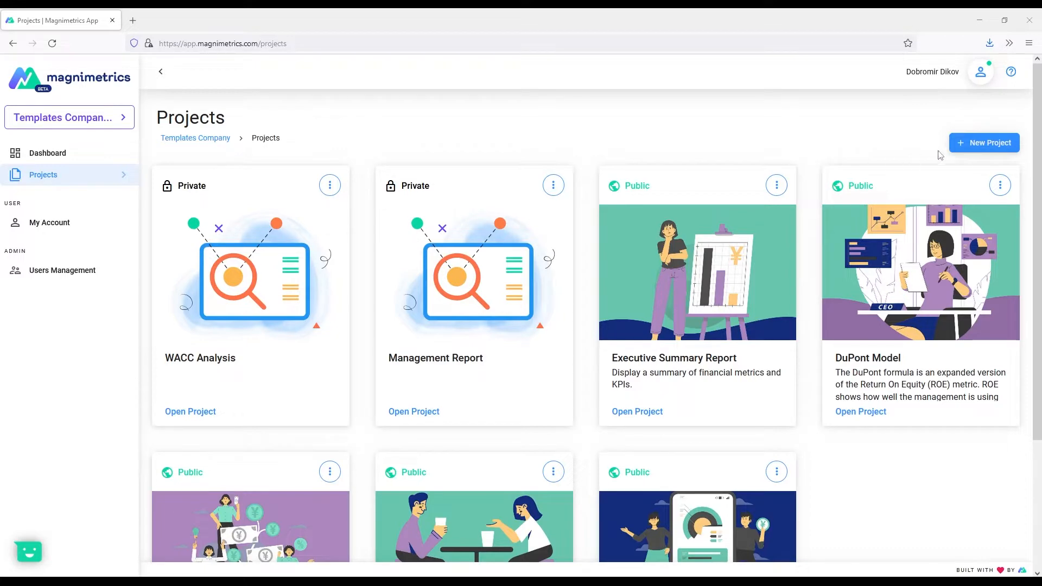
# Step: Set up a new private project titled Debt Covenants on the blank template, with the contract-signing illustration as its image
pyautogui.click(980, 144)
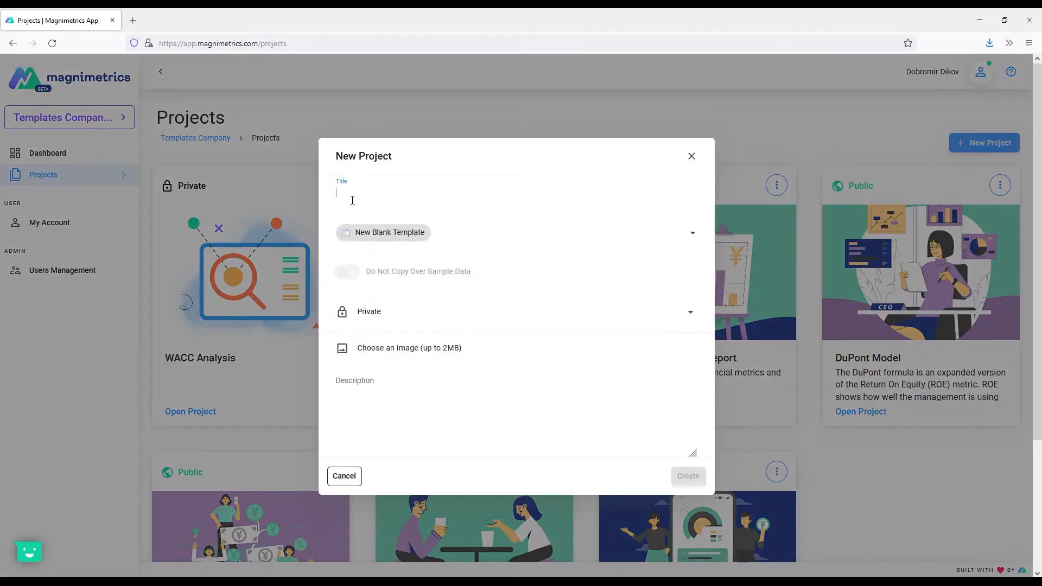
pyautogui.write('Debt Covenants')
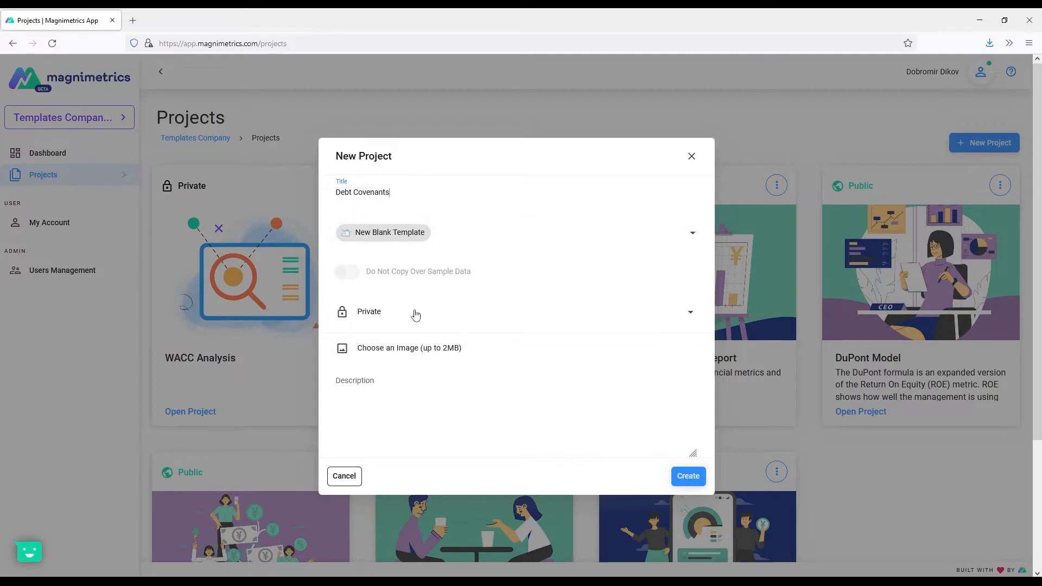
pyautogui.click(448, 358)
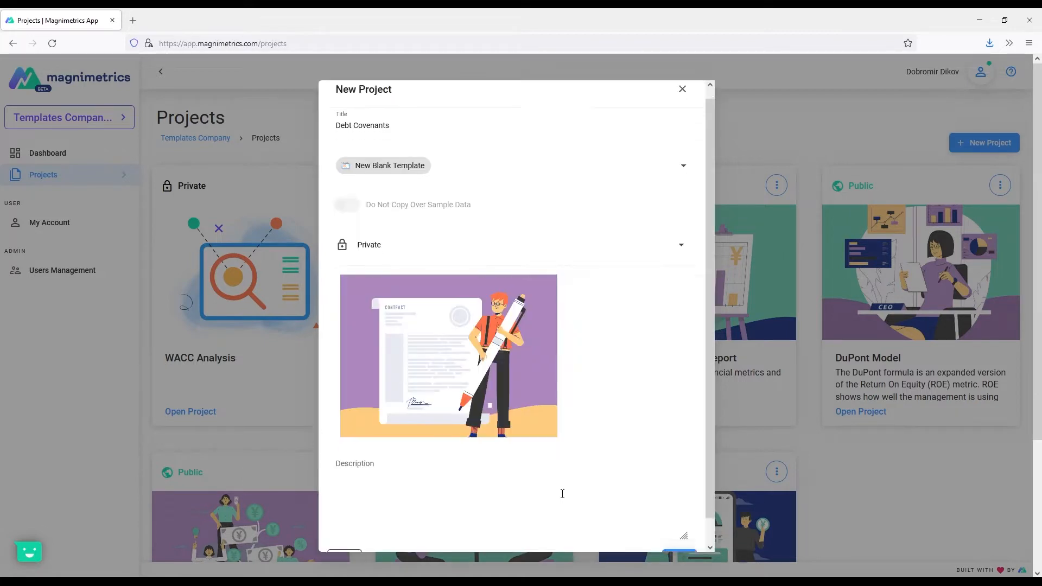
# Step: Describe debt covenants as financial-agreement provisions restricting activities like dividends and asset sales to protect lenders' interests, and create the project
pyautogui.scroll(-2, 562, 493)
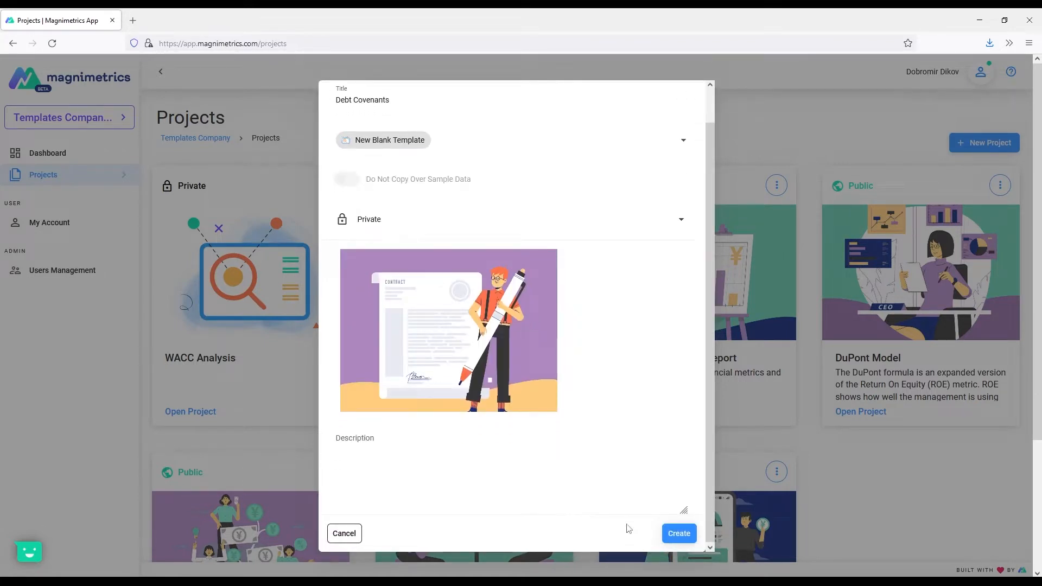
pyautogui.click(460, 488)
pyautogui.write("Debt covenants are provisions within financial agreements such as loans or credit lines between lenders and borrowers that restrict certain activities like dividends and asset sales to protect lenders' interests and maintain their risk exposure at acceptable levels.")
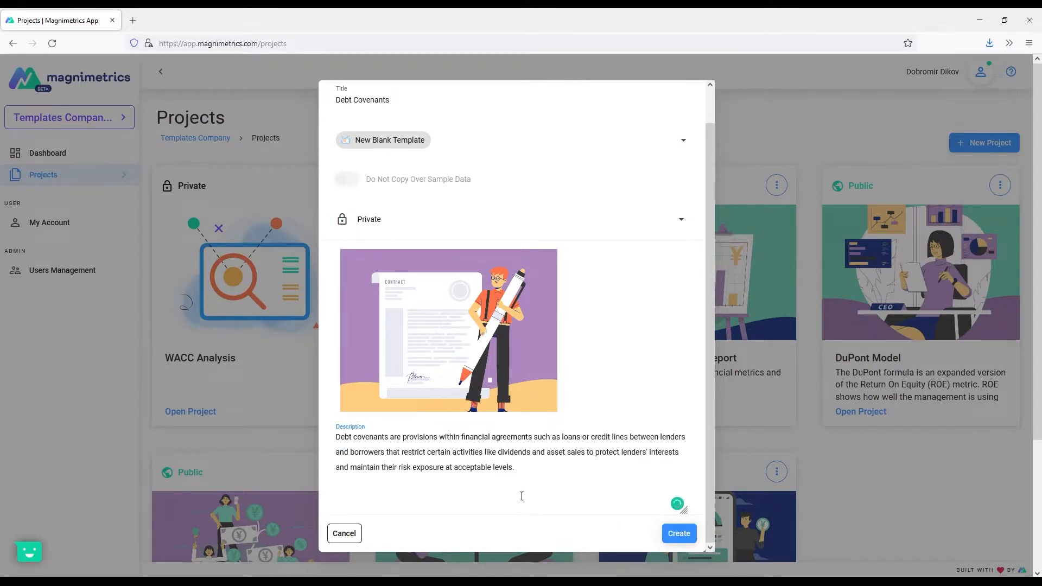
pyautogui.click(678, 533)
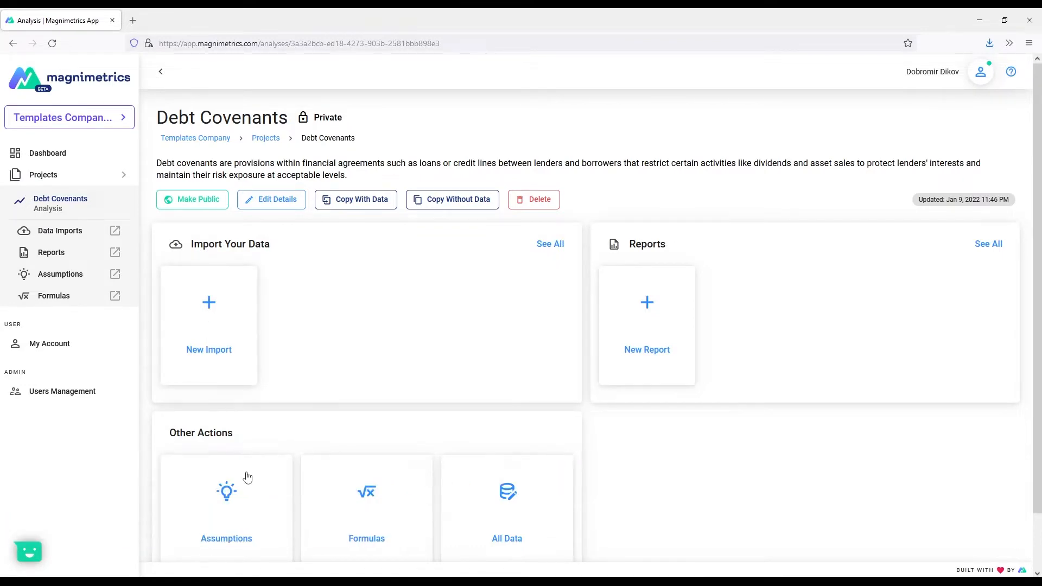
# Step: Create a data import template titled Balance Sheet and load the file Company Financials_CY2018-CY2020.xlsx into it
pyautogui.click(206, 320)
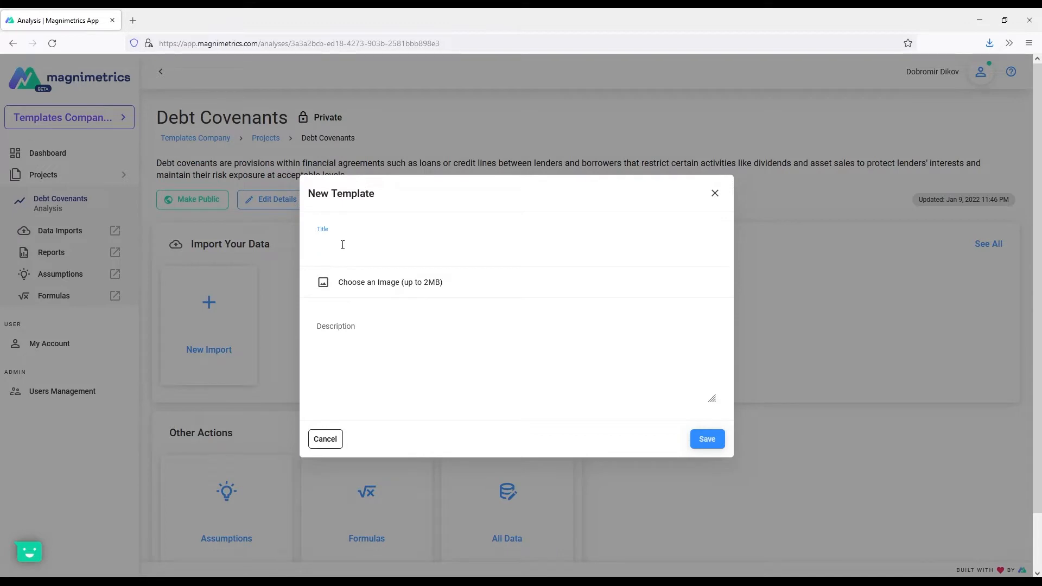
pyautogui.click(707, 439)
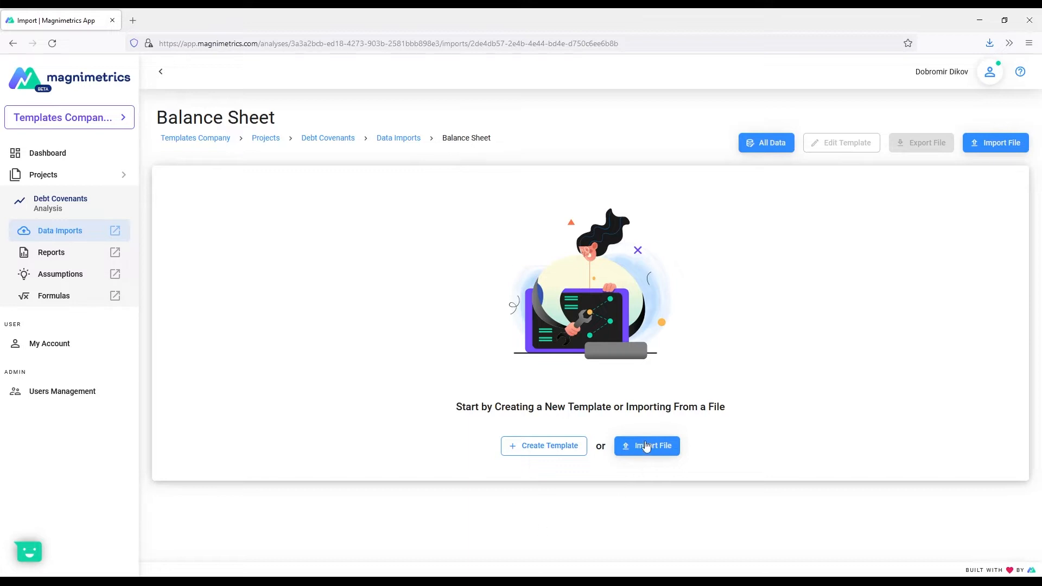
pyautogui.click(663, 451)
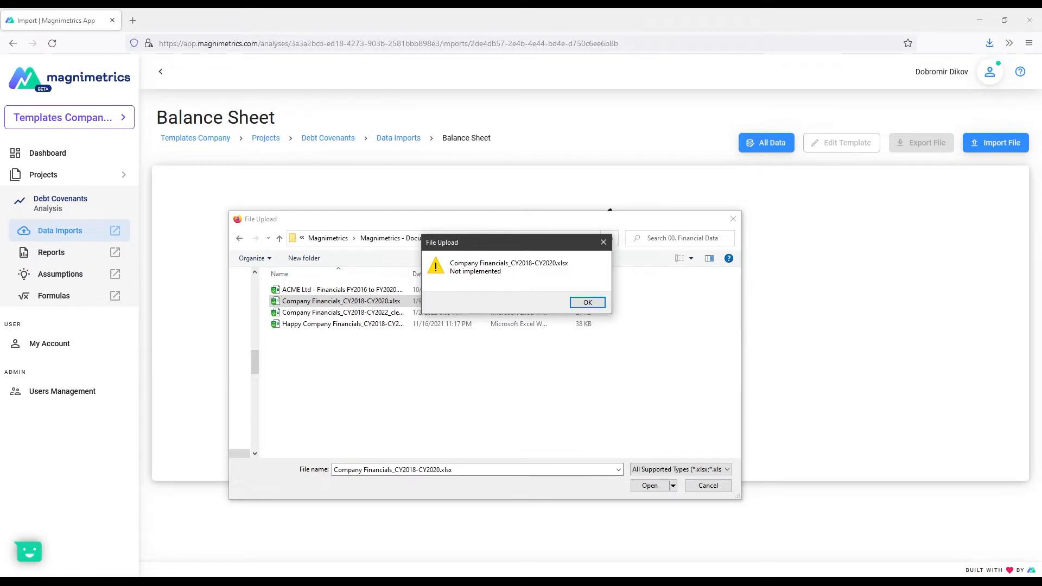
pyautogui.click(589, 302)
pyautogui.doubleClick(333, 302)
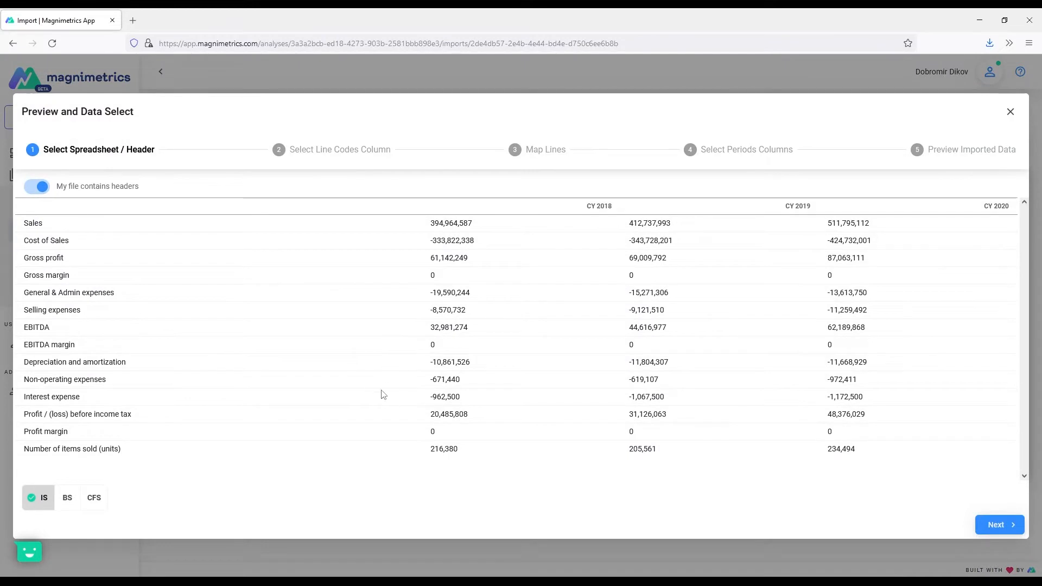
# Step: Choose the BS sheet with its header row for the import and proceed without selecting a line codes column
pyautogui.click(71, 504)
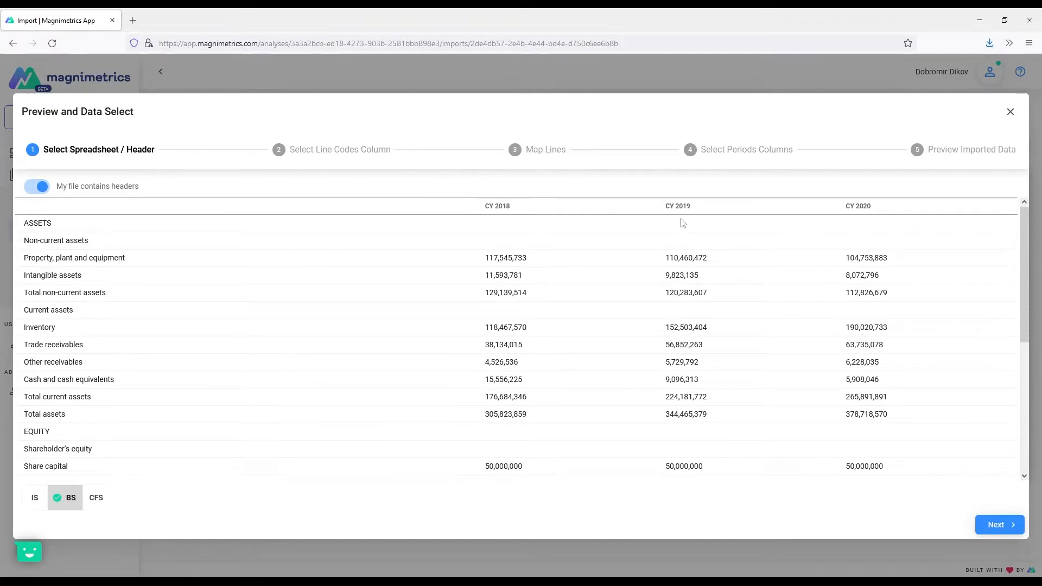
pyautogui.click(36, 187)
pyautogui.click(36, 187)
pyautogui.click(996, 524)
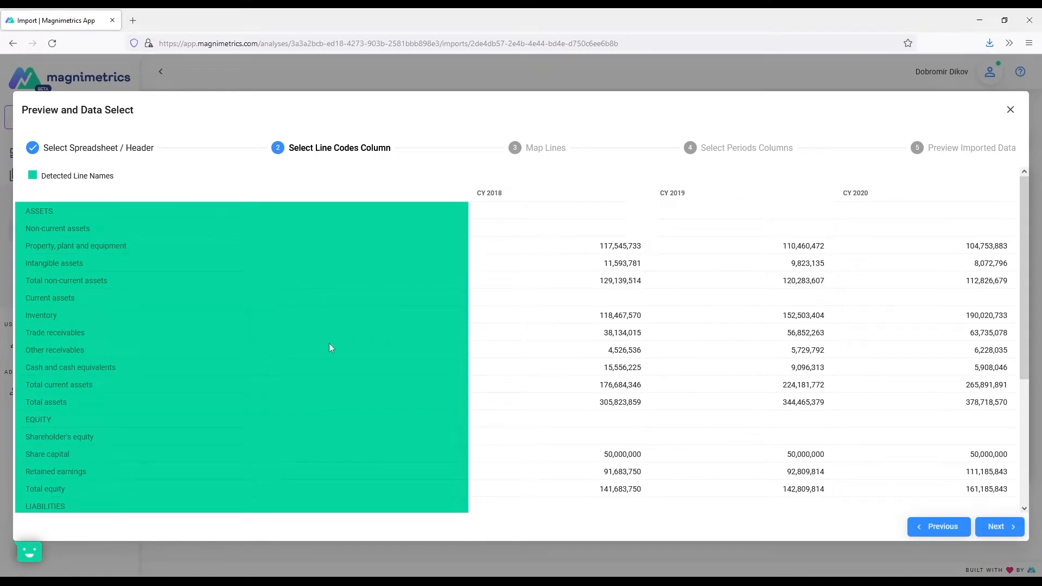
pyautogui.click(998, 526)
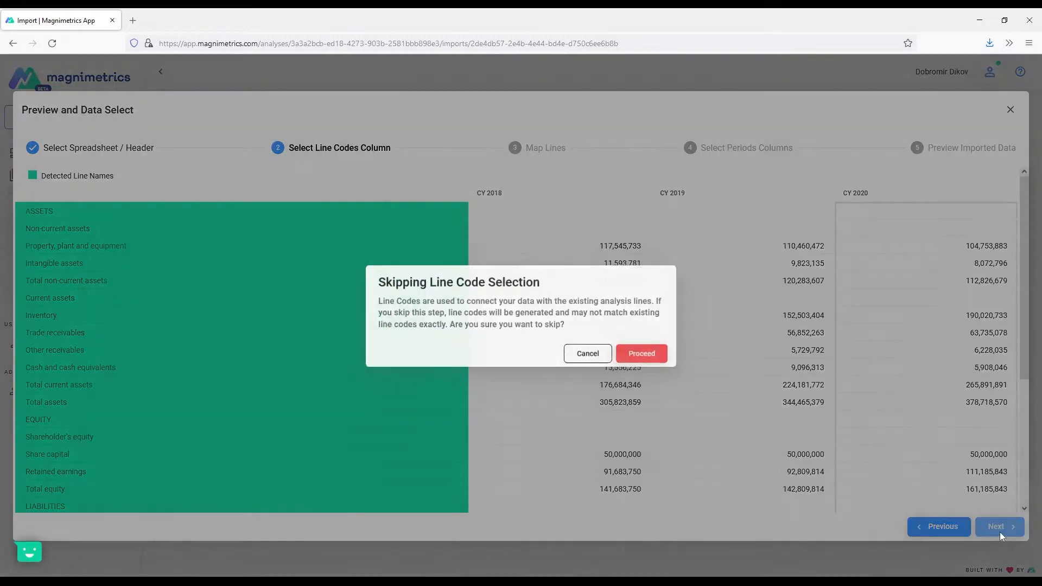
pyautogui.click(662, 360)
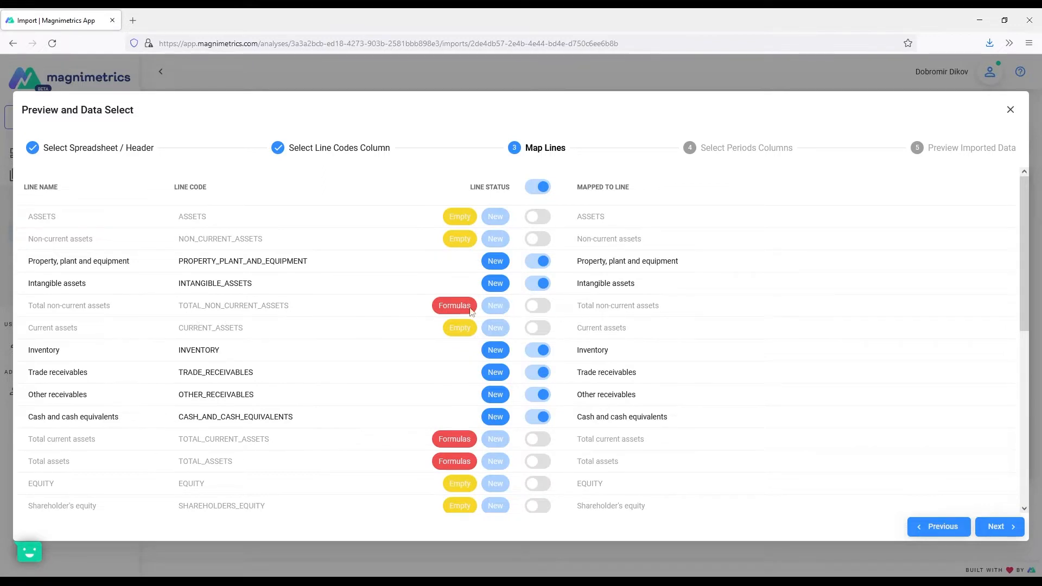
# Step: Examine the line mapping, checking the inclusion switch for Total non-current assets and the line codes of both Bank debt rows
pyautogui.click(537, 305)
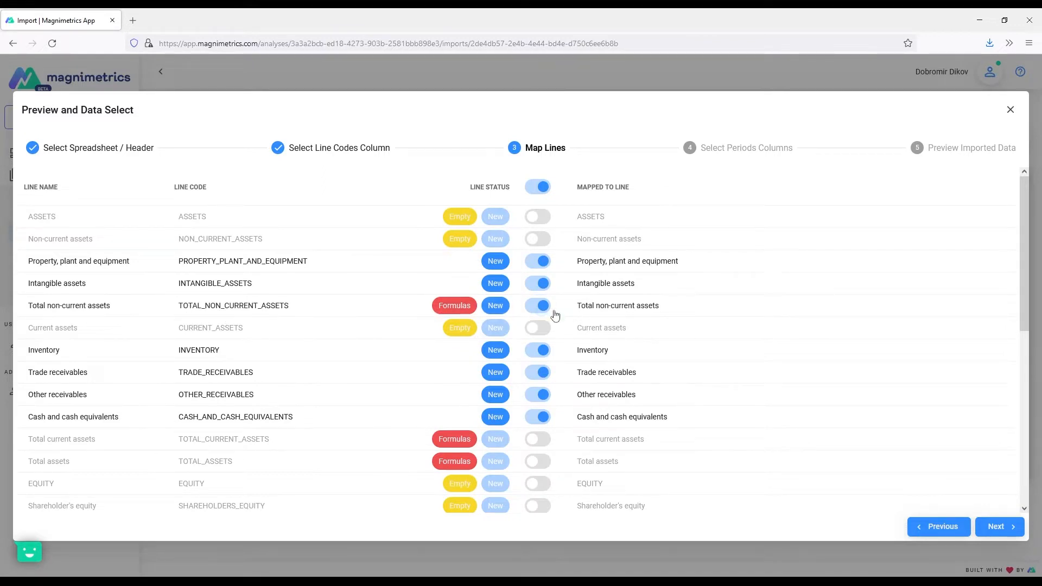
pyautogui.click(537, 305)
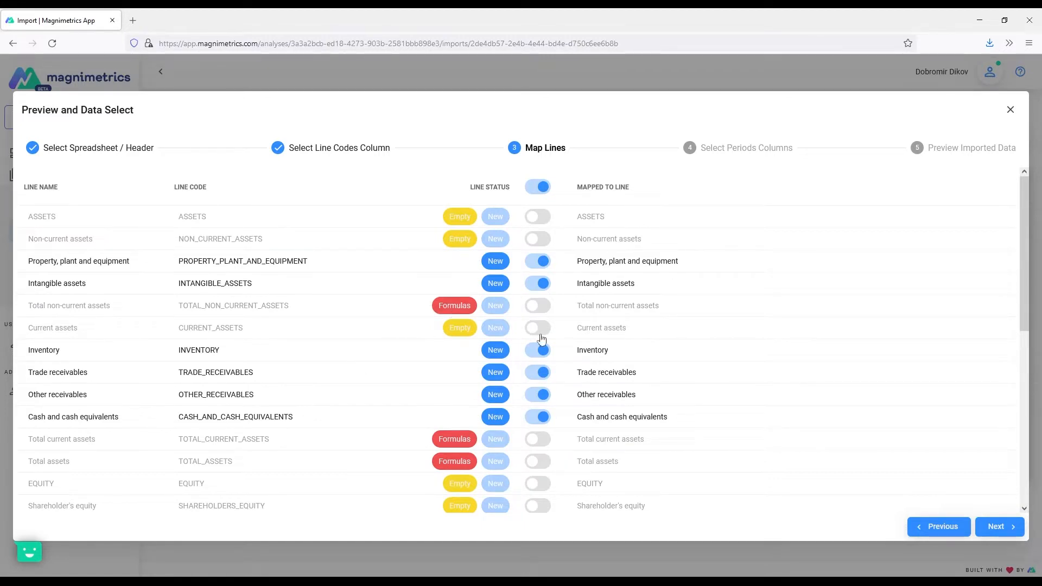
pyautogui.scroll(-6, 584, 434)
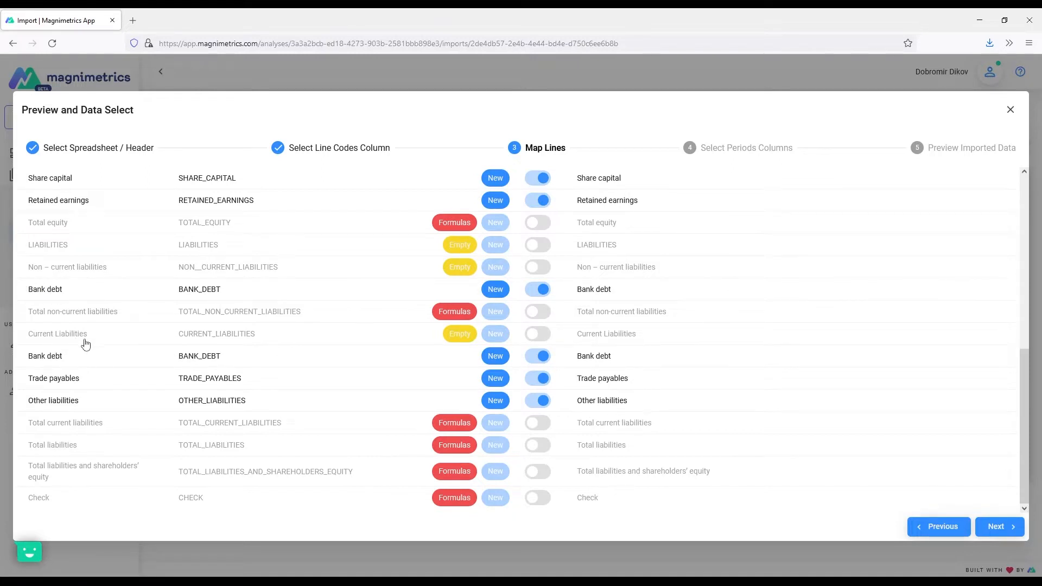
pyautogui.doubleClick(214, 356)
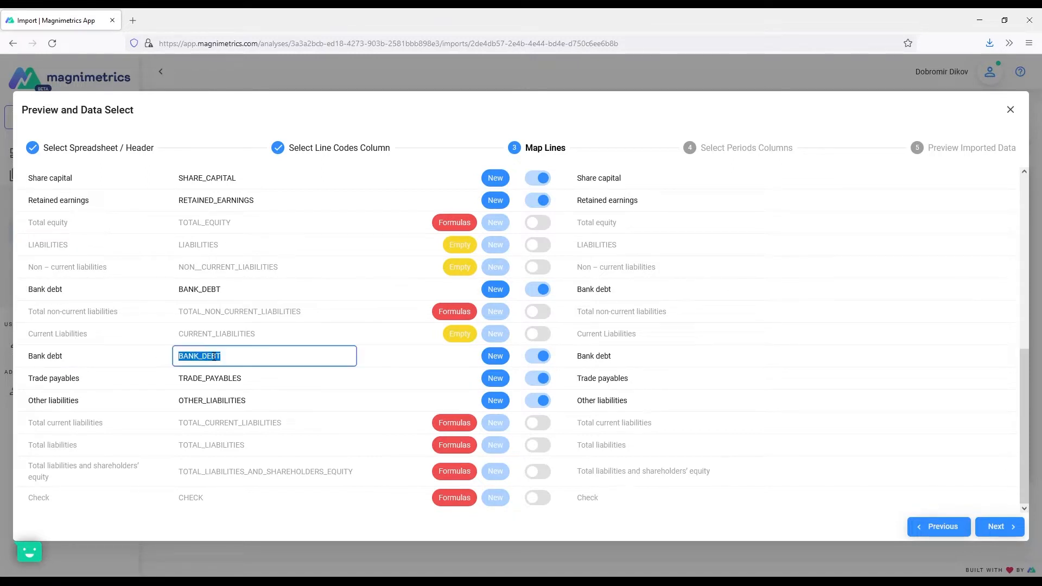
pyautogui.doubleClick(230, 293)
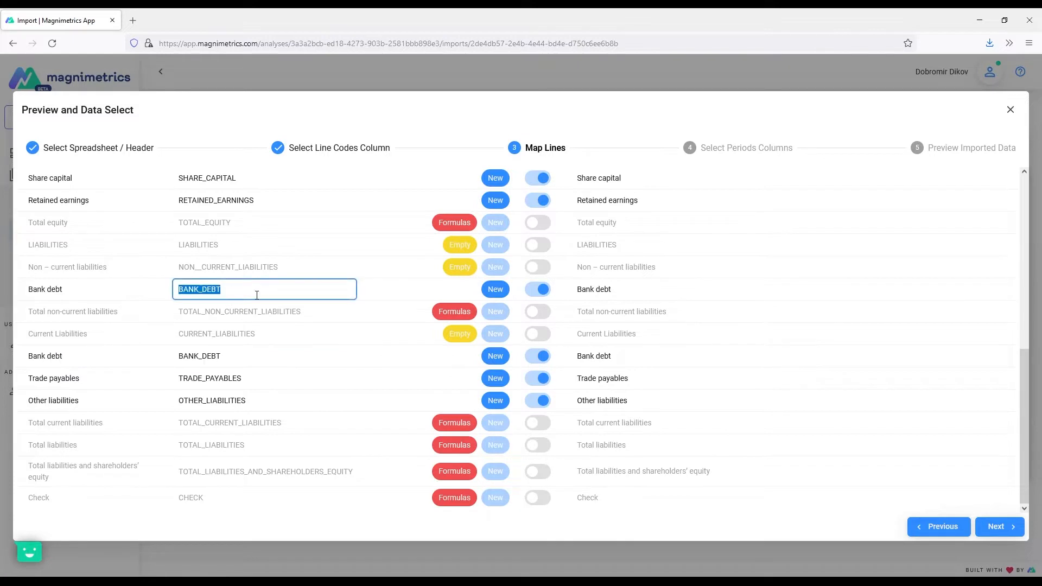
pyautogui.click(382, 294)
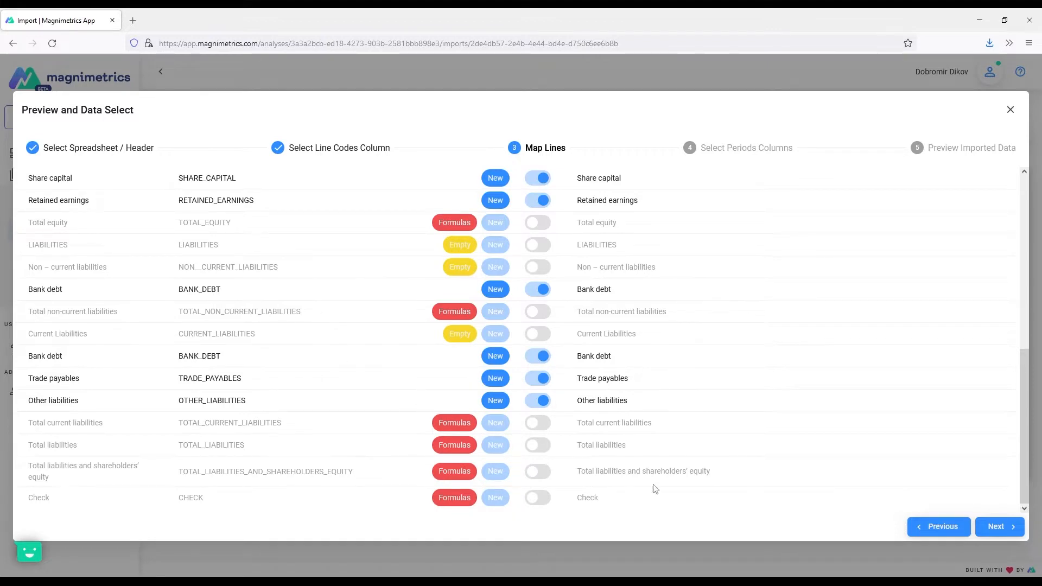
# Step: Accept the line mapping, select the CY 2018 to CY 2020 columns as periods, and import the balance sheet data
pyautogui.click(996, 526)
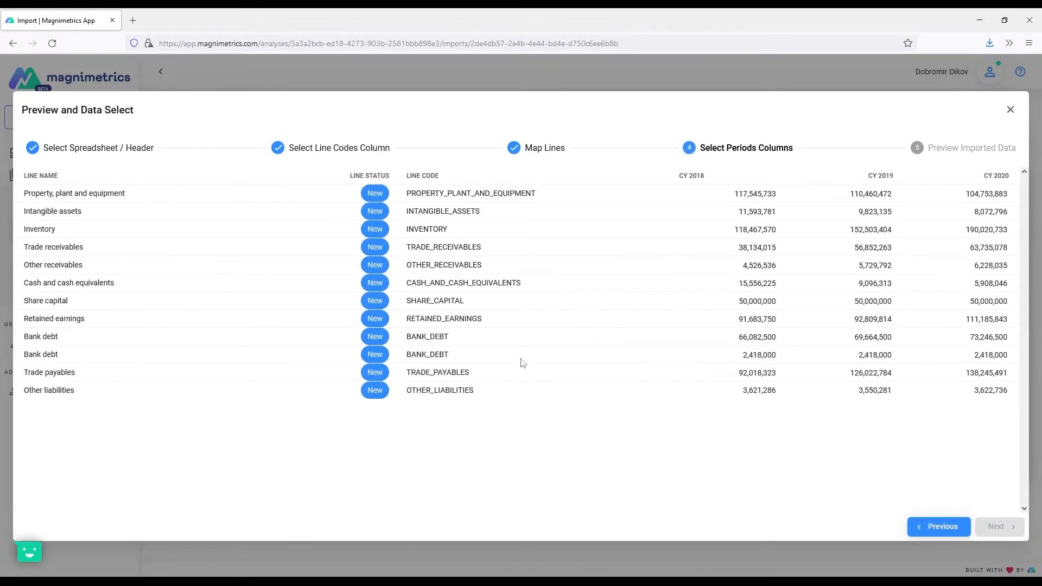
pyautogui.click(742, 225)
pyautogui.moveTo(732, 241); pyautogui.dragTo(979, 201)
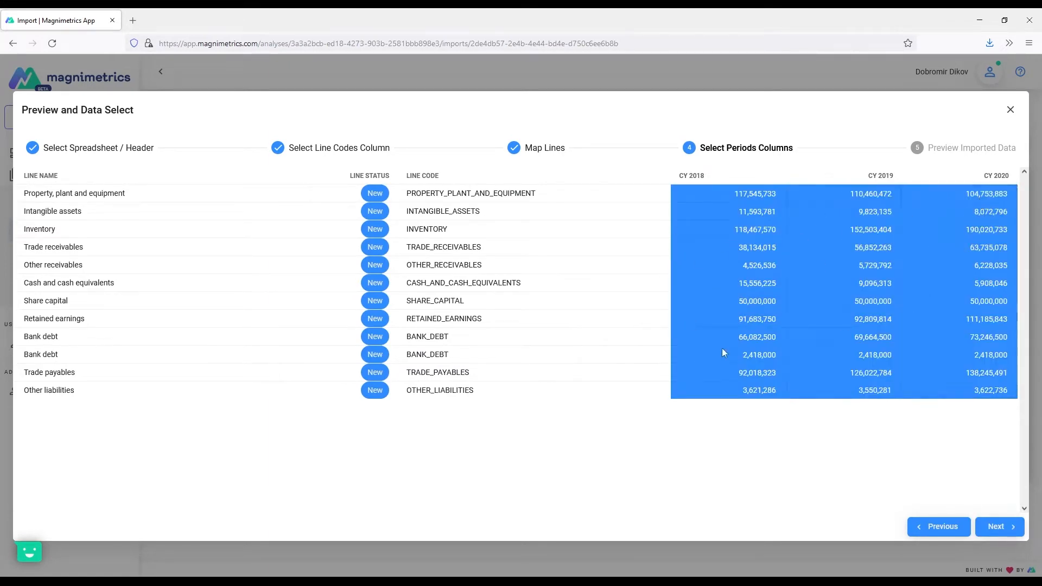
pyautogui.click(993, 529)
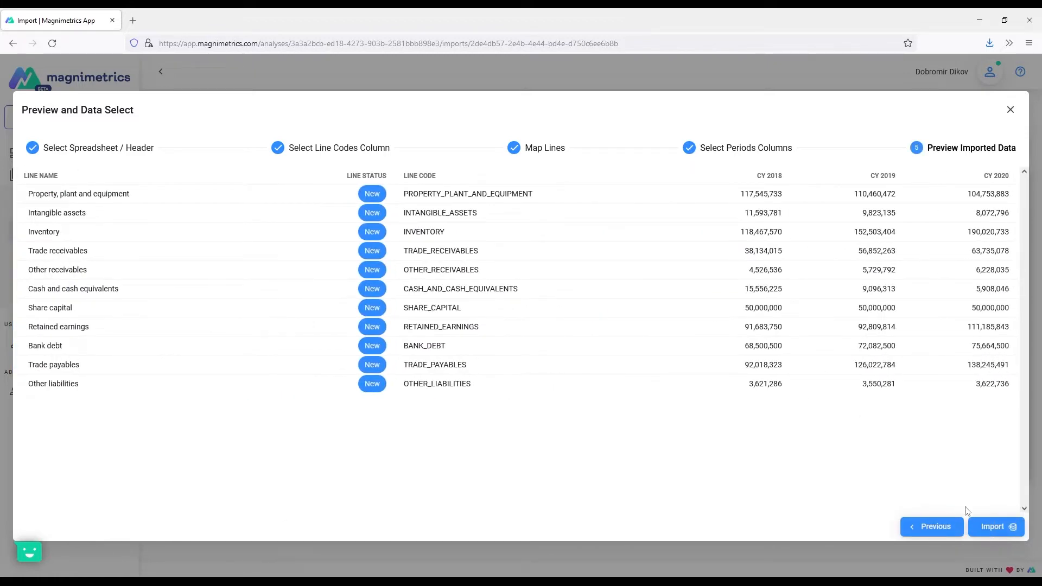
pyautogui.click(992, 527)
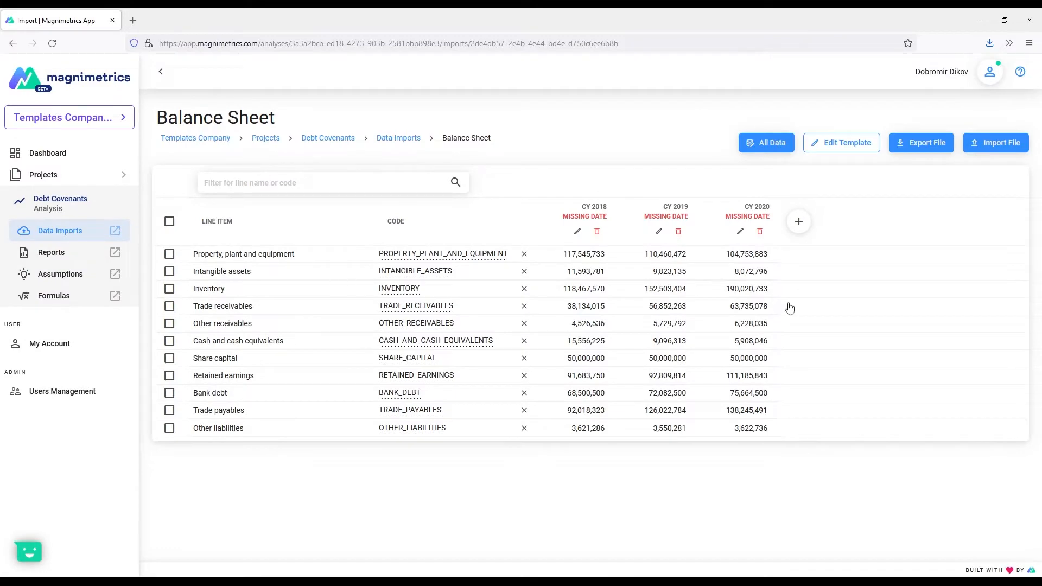
# Step: Set the CY 2018 period to start on 2018-01-01 and end on 2018-12-31
pyautogui.click(580, 218)
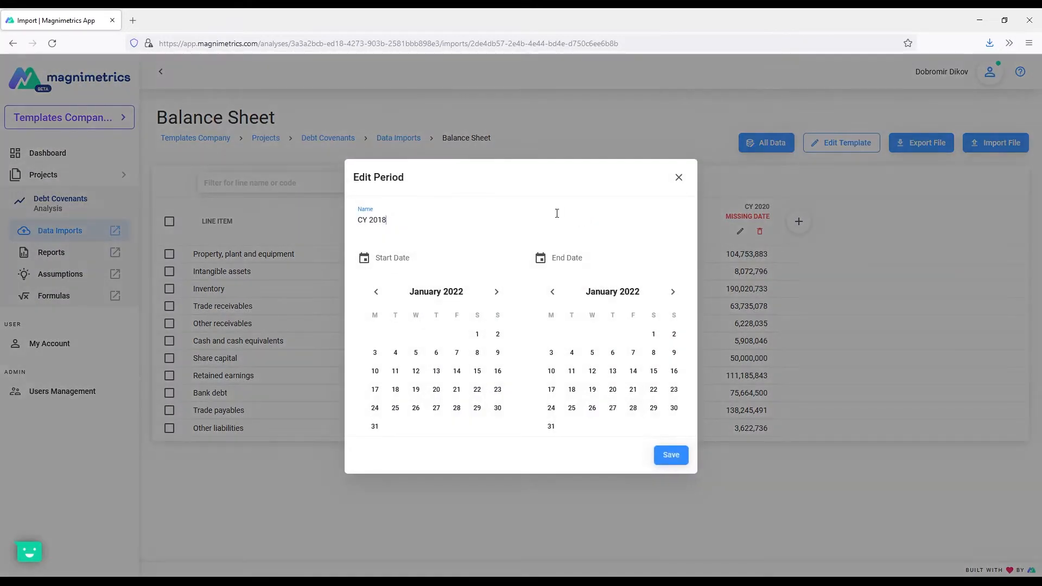
pyautogui.click(400, 255)
pyautogui.write('2018')
pyautogui.press('Tab')
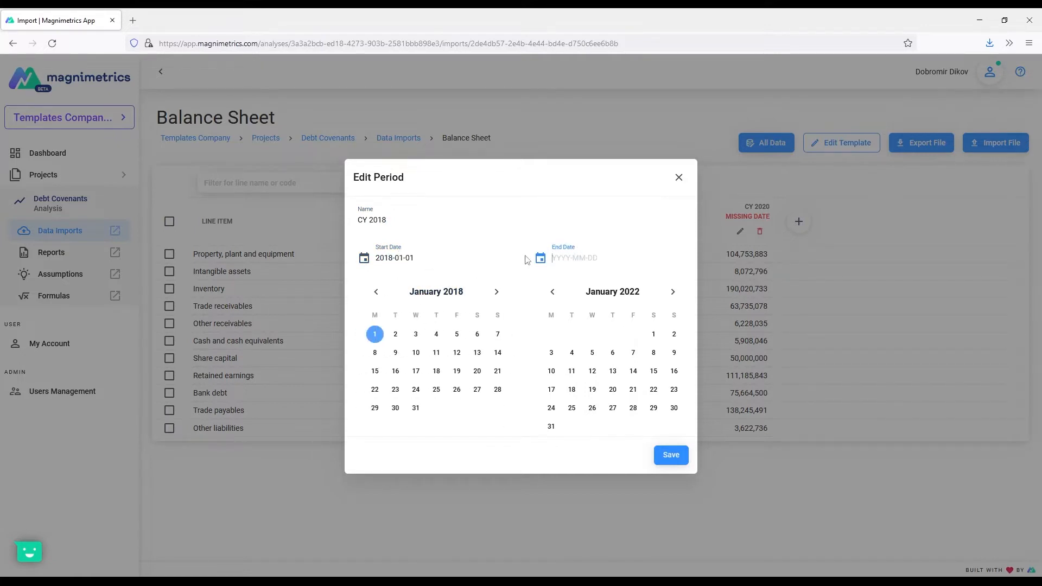
pyautogui.write('2018-12-31')
pyautogui.press('Return')
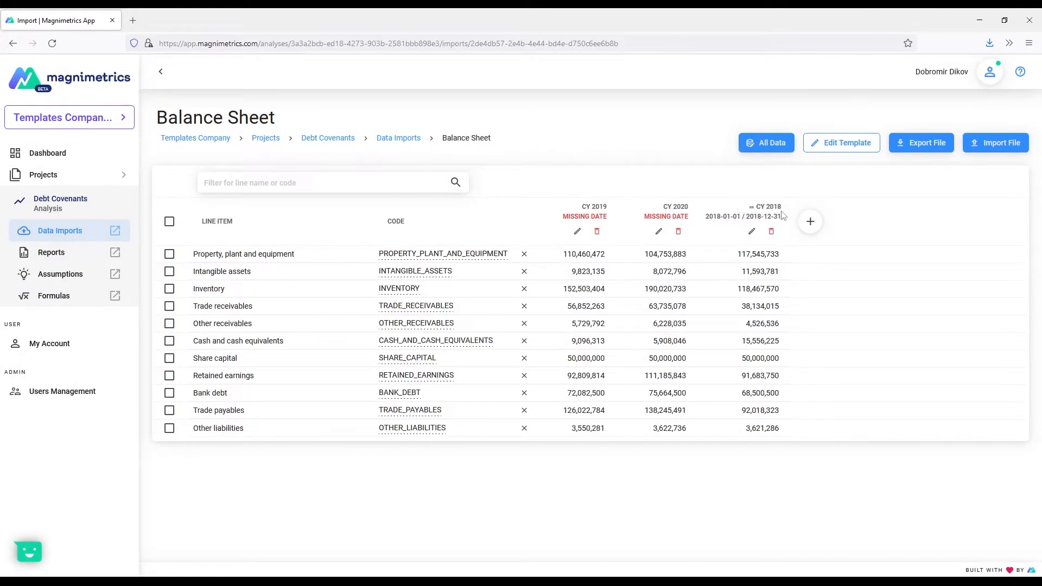
# Step: Set the CY 2019 period to start on 2019-01-01 and end on 2019-12-31
pyautogui.click(577, 231)
pyautogui.click(422, 259)
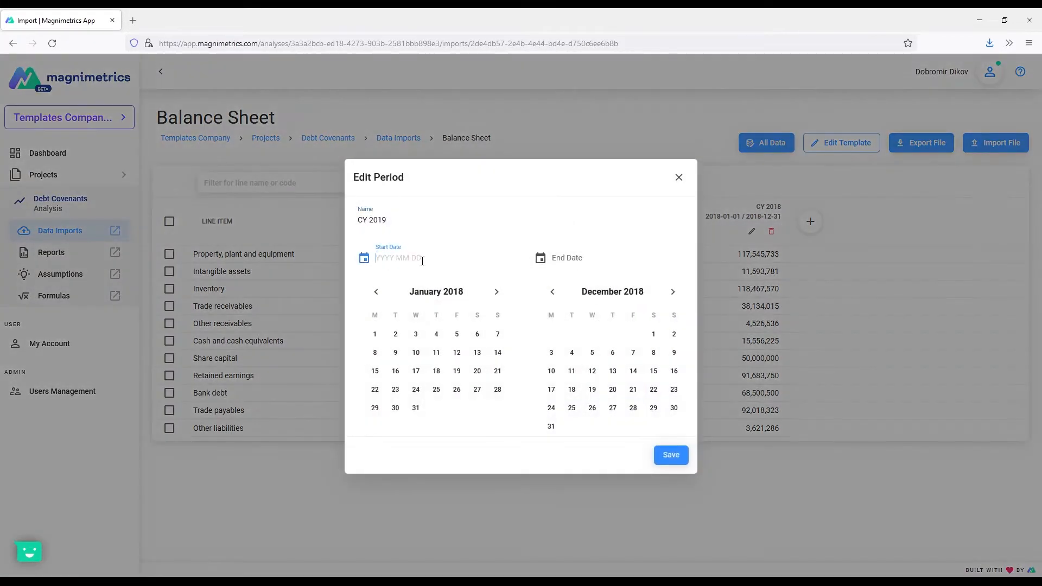
pyautogui.write('2019-01-01')
pyautogui.press('Tab')
pyautogui.write('2')
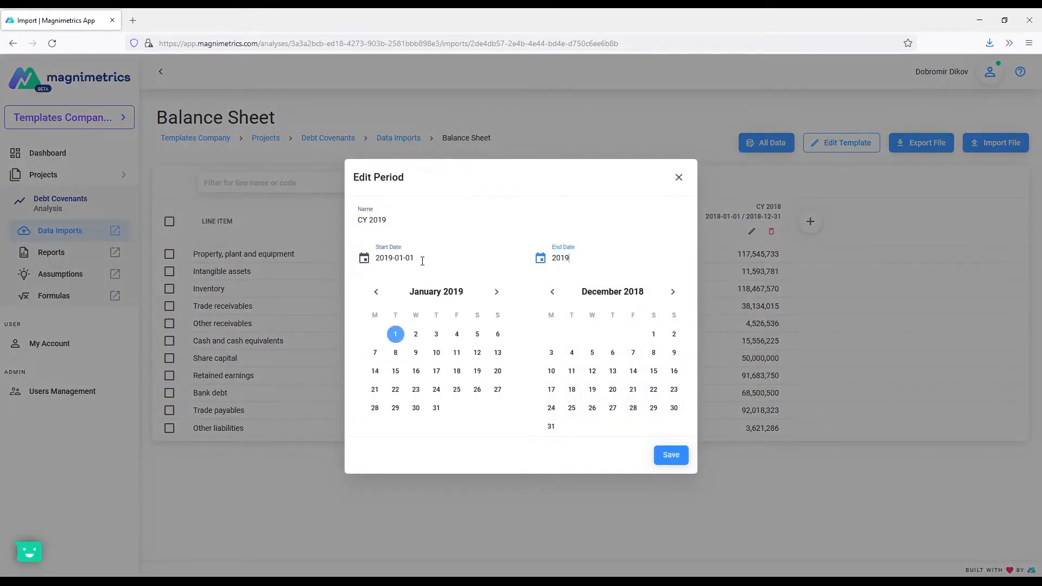
pyautogui.write('019-12-31')
pyautogui.press('Return')
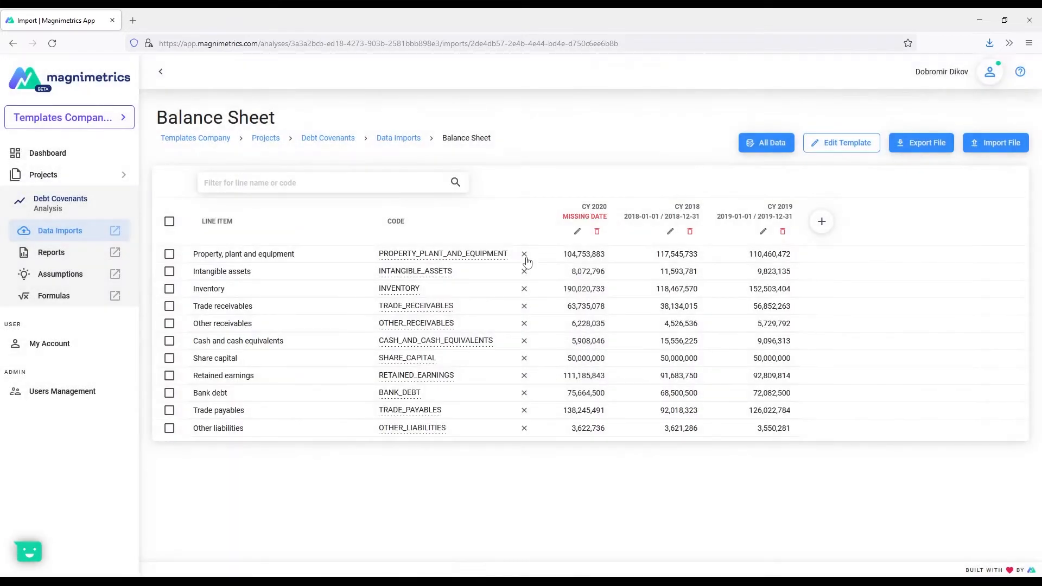
# Step: Set the CY 2020 period to start on 2020-01-01 and end on 2020-12-31
pyautogui.click(590, 219)
pyautogui.press('Tab')
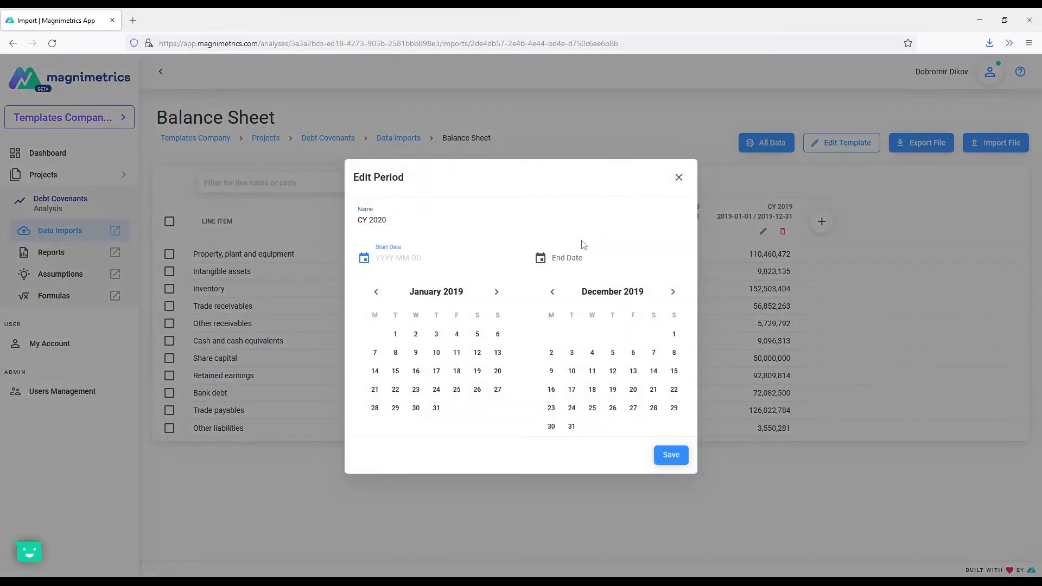
pyautogui.write('2020-01-01')
pyautogui.press('Tab')
pyautogui.write('2020')
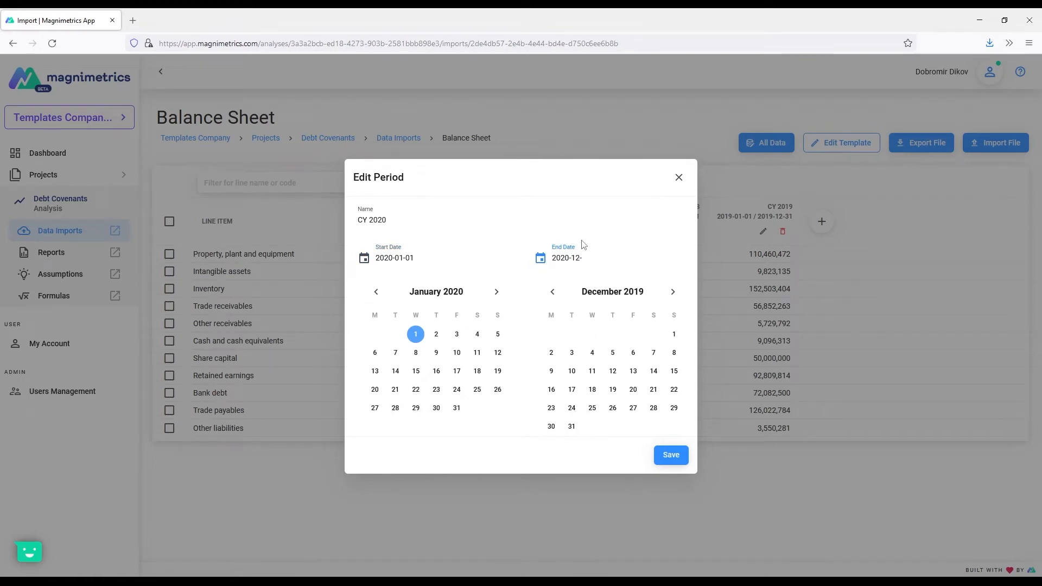
pyautogui.press('Return')
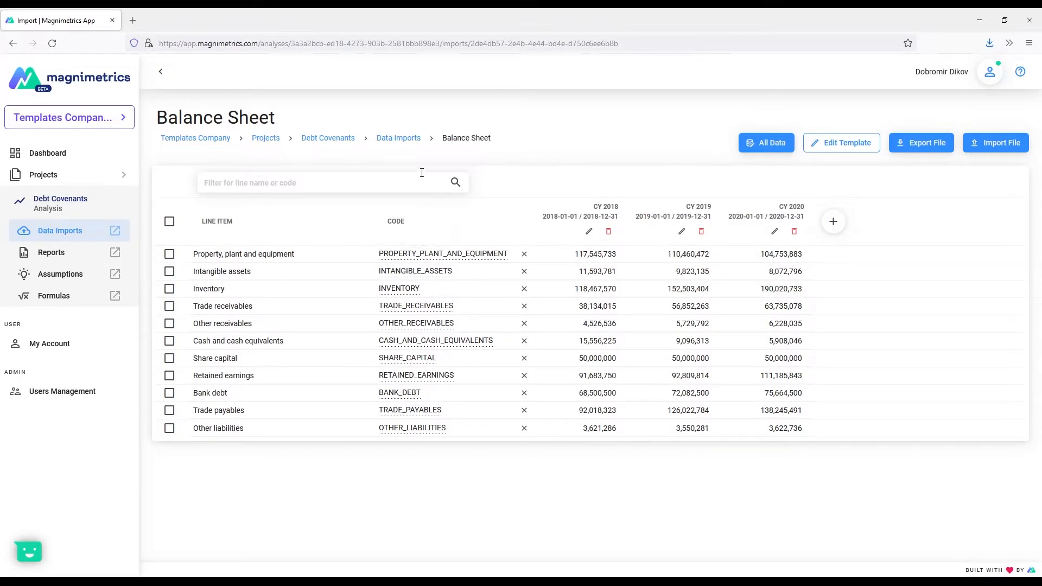
# Step: Create a new data import template titled Income Statement in the Debt Covenants project
pyautogui.click(394, 138)
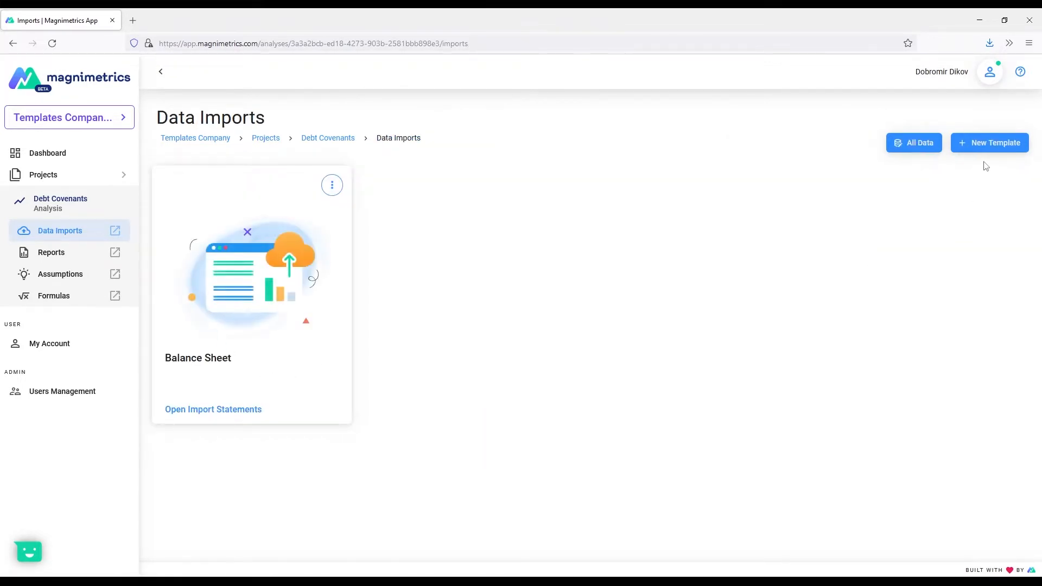
pyautogui.click(986, 147)
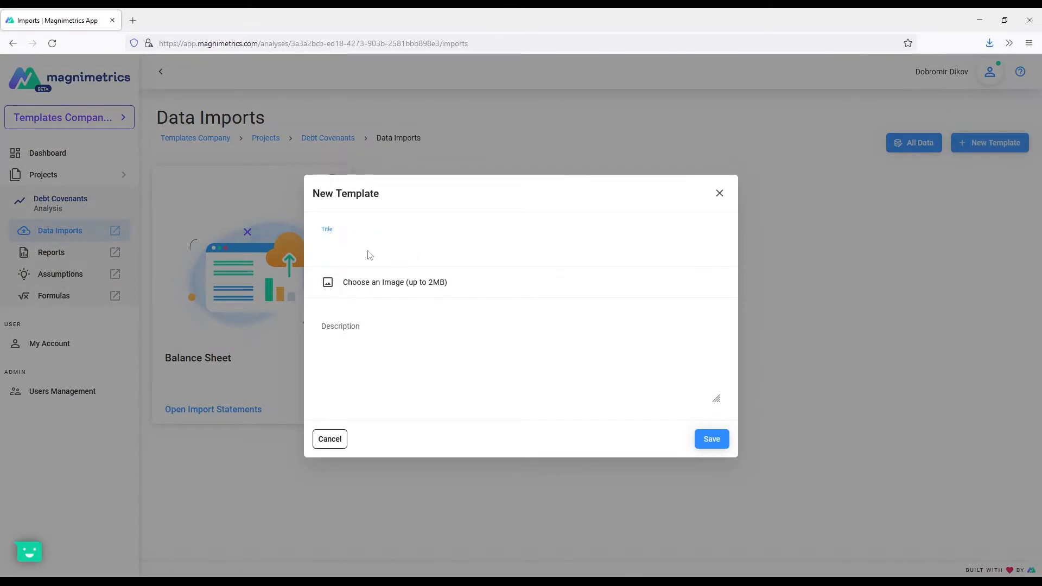
pyautogui.write('Income Statement')
pyautogui.press('Return')
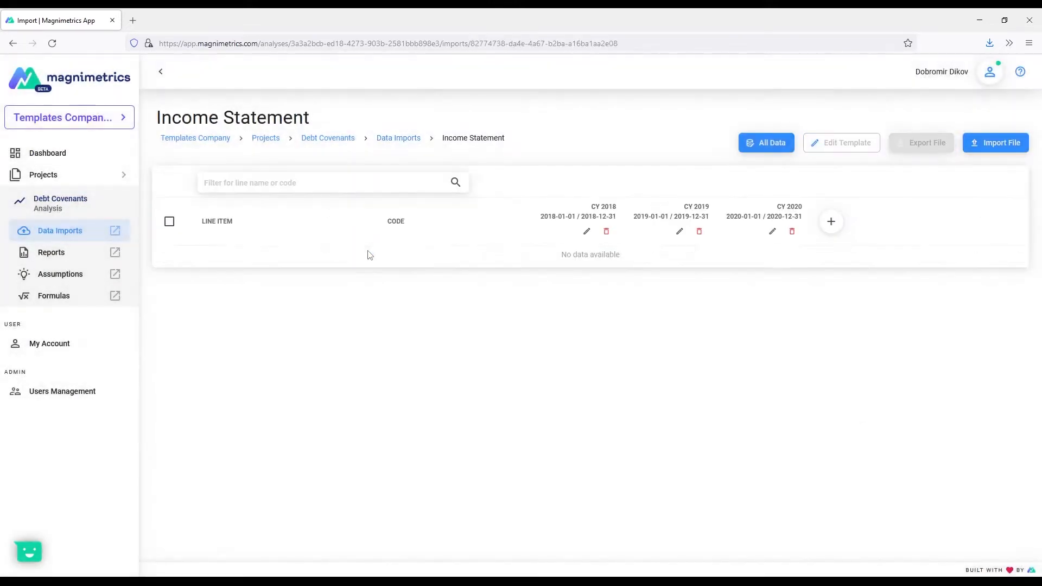
# Step: Load the financial statements file into the Income Statement template, using the IS sheet with headers and the detected line names column
pyautogui.click(985, 152)
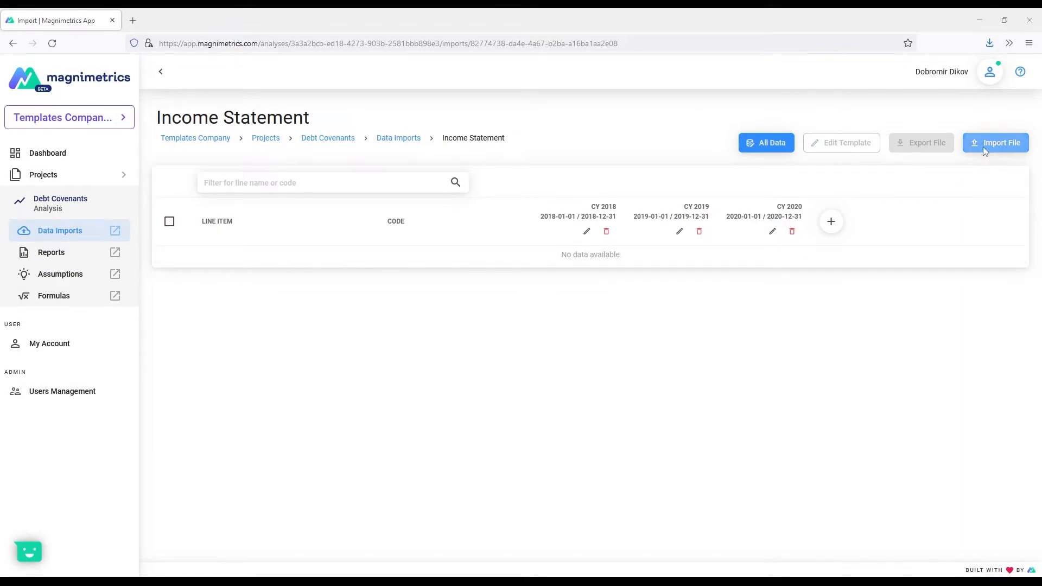
pyautogui.doubleClick(298, 328)
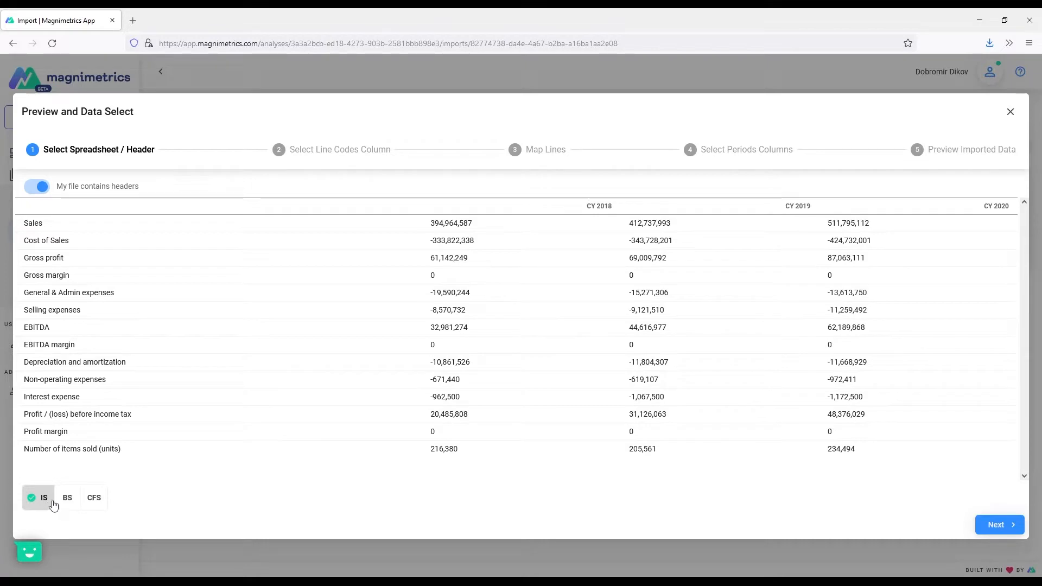
pyautogui.click(990, 525)
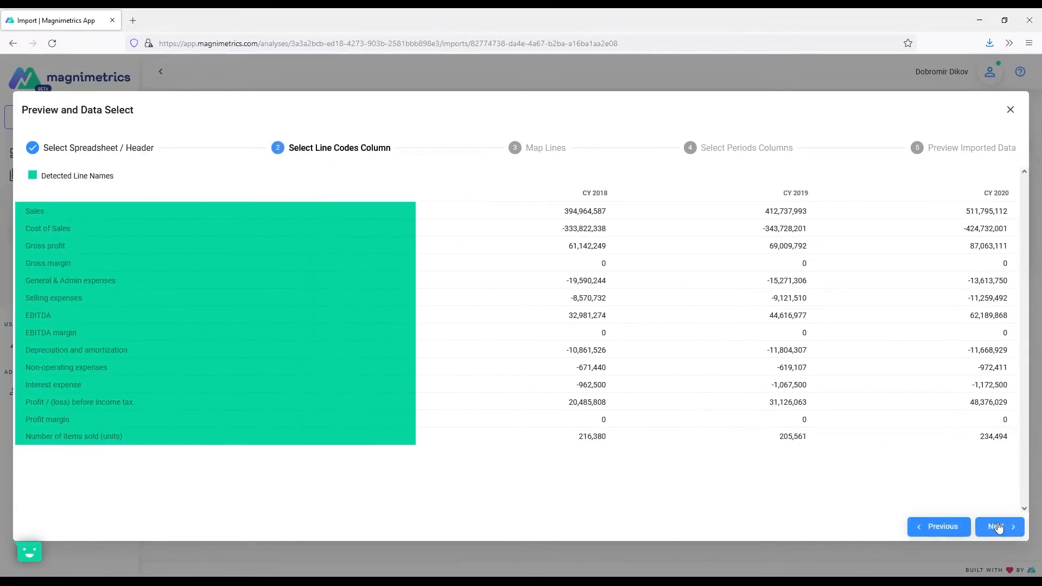
pyautogui.click(991, 525)
# Step: Accept the line mapping, select the CY 2018 to CY 2020 columns as periods, and import the income statement data
pyautogui.click(649, 356)
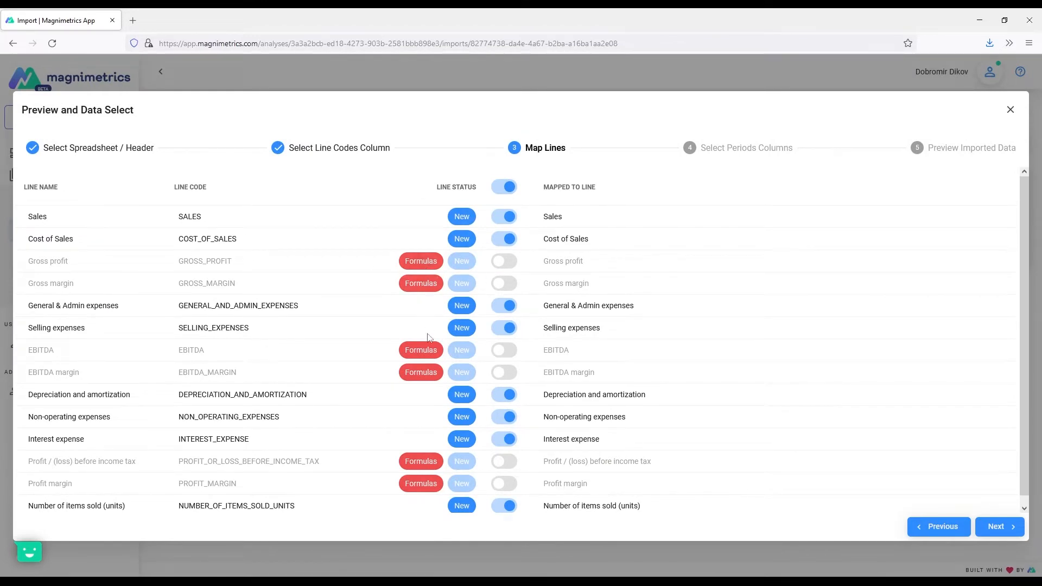
pyautogui.scroll(-1, 427, 369)
pyautogui.scroll(1, 421, 443)
pyautogui.click(998, 527)
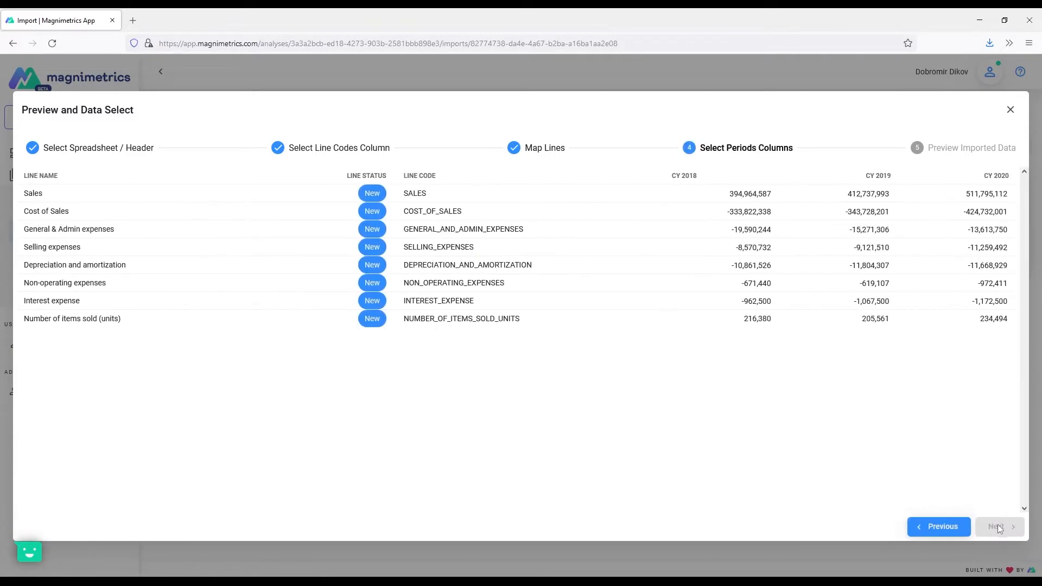
pyautogui.click(730, 255)
pyautogui.click(960, 246)
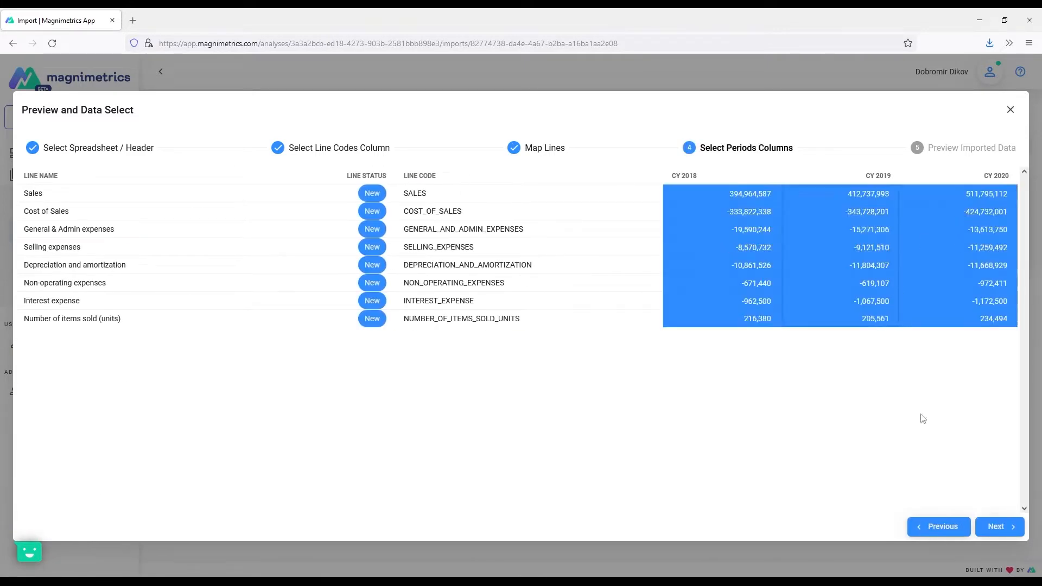
pyautogui.click(1000, 527)
pyautogui.click(1001, 527)
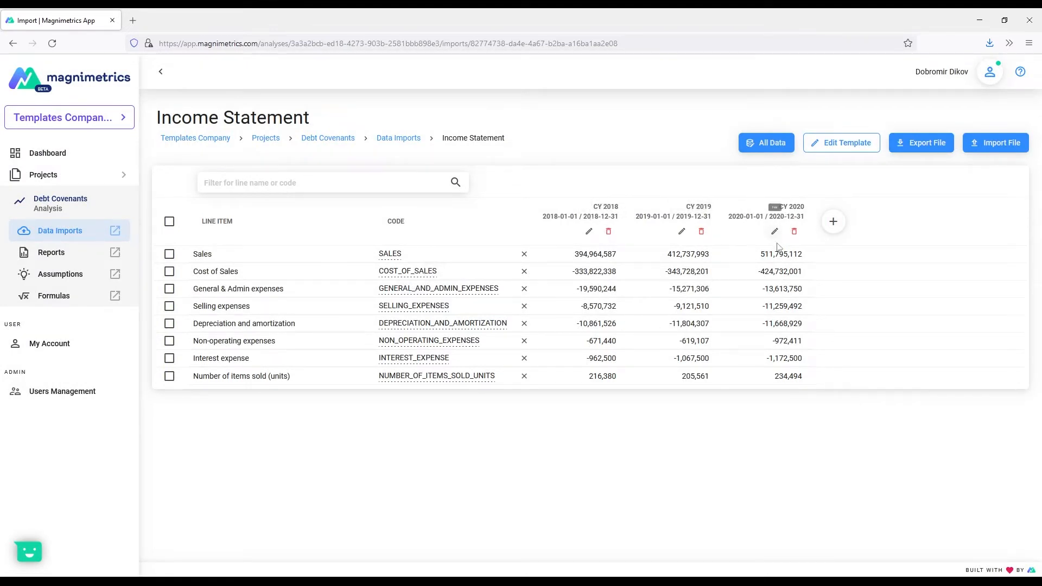
# Step: Add a project assumption with the code DE_TARGET and a value of 1
pyautogui.click(63, 282)
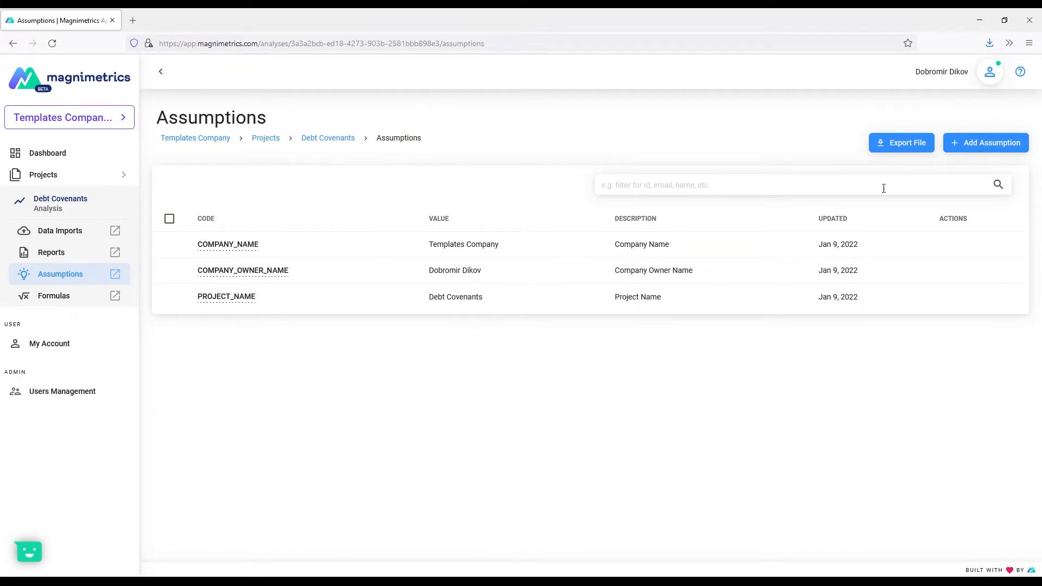
pyautogui.click(953, 144)
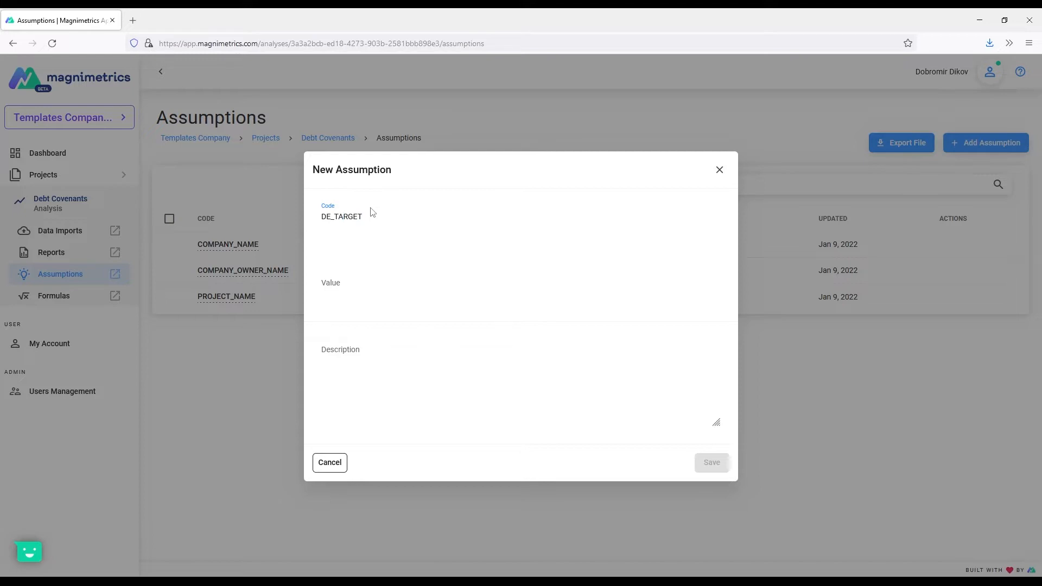
pyautogui.press('Tab')
pyautogui.write('1')
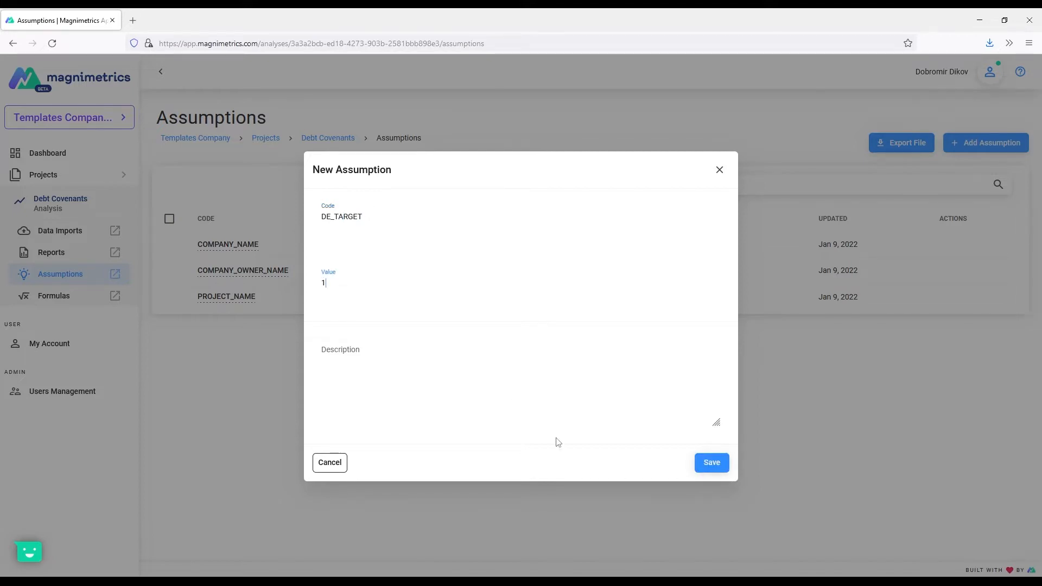
pyautogui.click(726, 467)
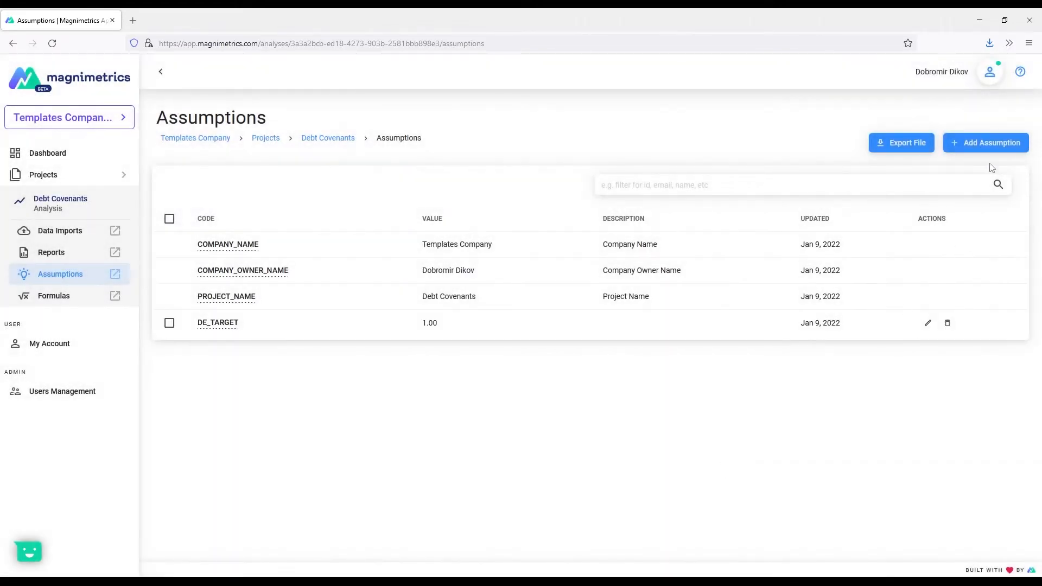
# Step: Add a project assumption with the code NDE_TARGET and a value of 4
pyautogui.click(985, 146)
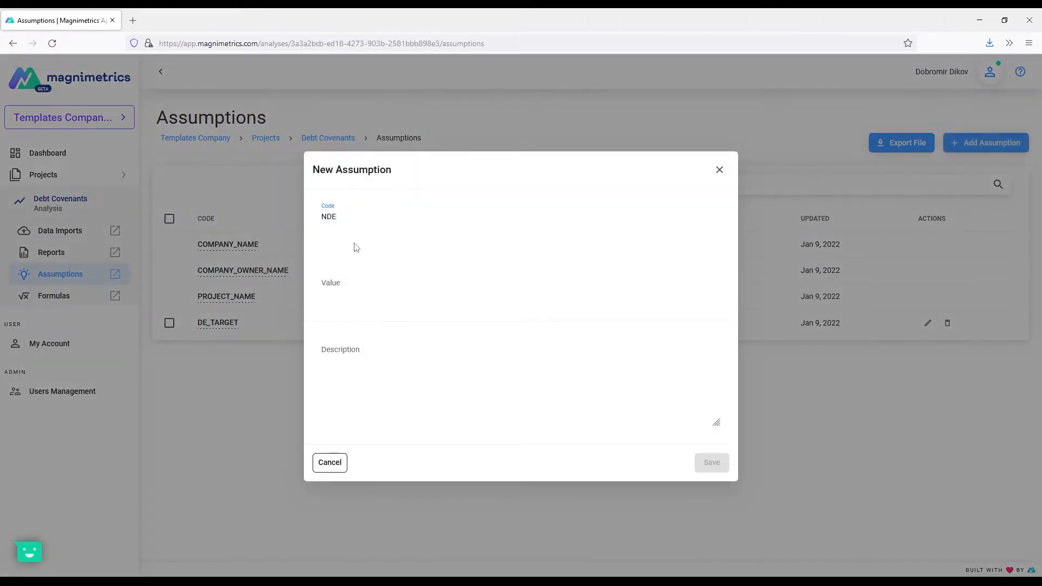
pyautogui.write('NDE_TARGET')
pyautogui.press('Tab')
pyautogui.write('4')
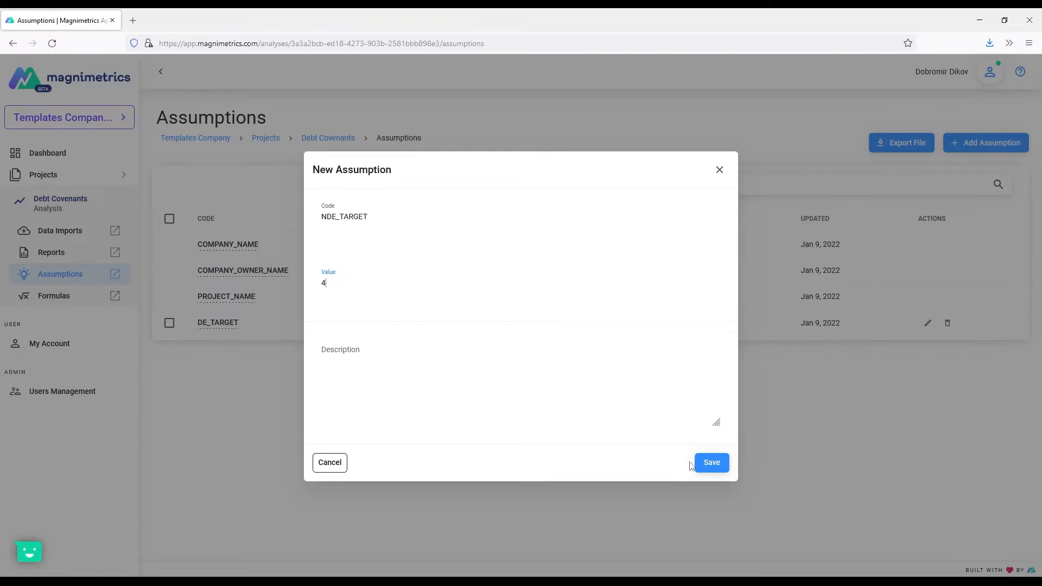
pyautogui.click(710, 463)
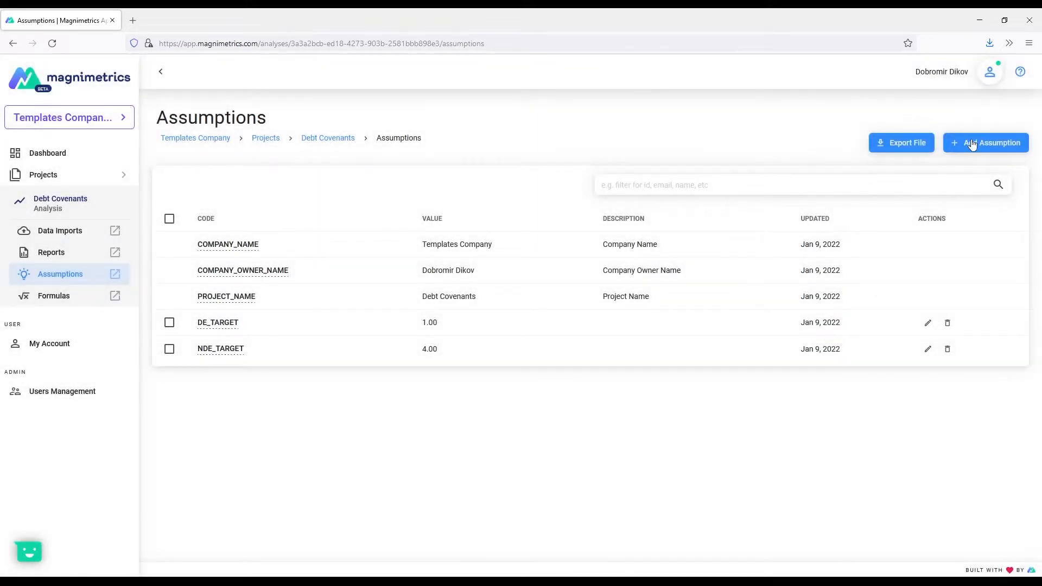
# Step: Add a project assumption with the code ICR_TARGET and a value of 3
pyautogui.click(970, 143)
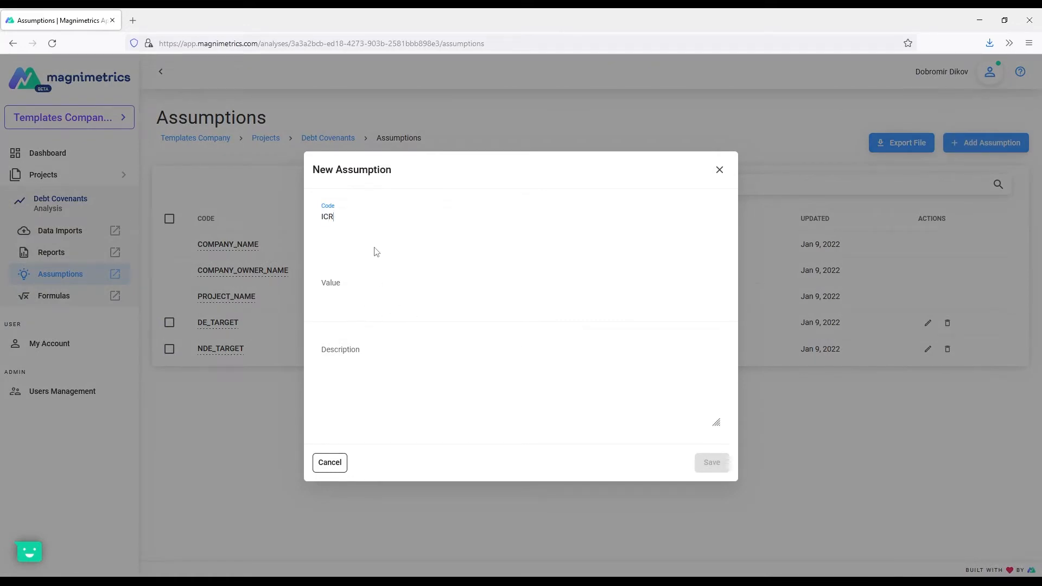
pyautogui.write('ICR_TARGET')
pyautogui.press('Tab')
pyautogui.write('4')
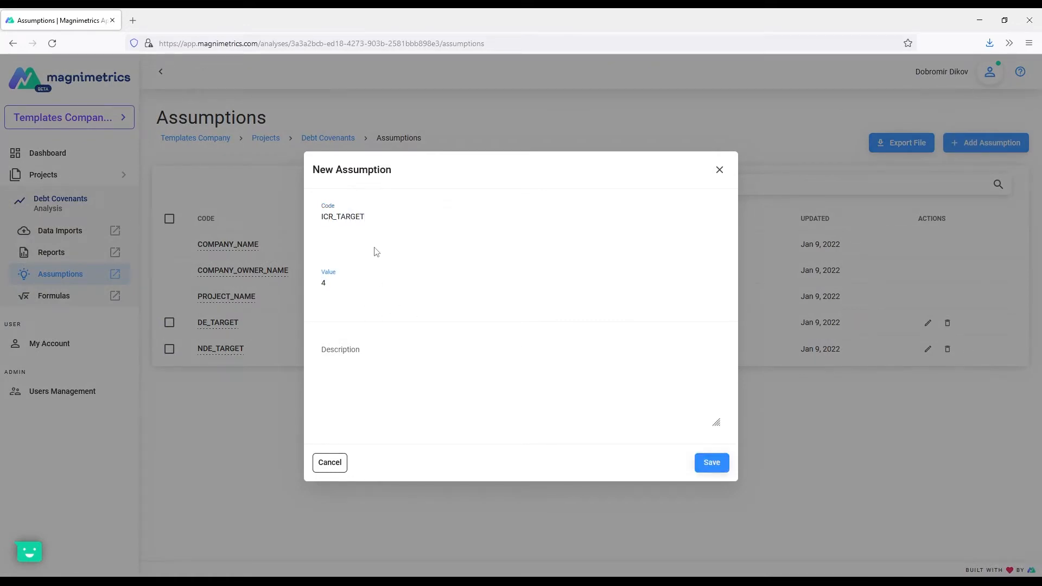
pyautogui.press('BackSpace')
pyautogui.write('3')
pyautogui.click(697, 469)
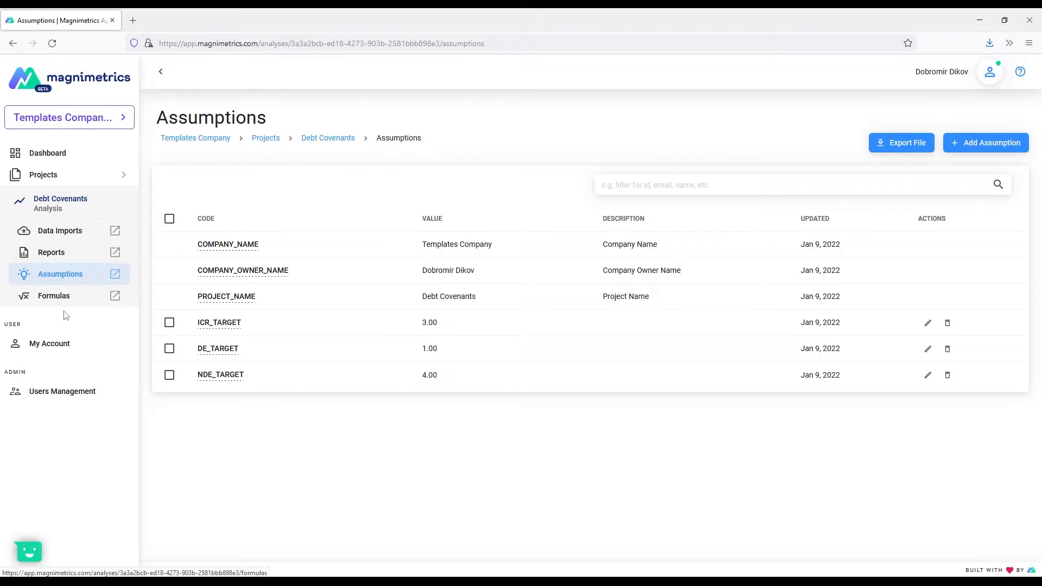
# Step: Open the project's formulas and keep the Balance Sheet import open in a second browser tab as the source of line codes
pyautogui.click(54, 295)
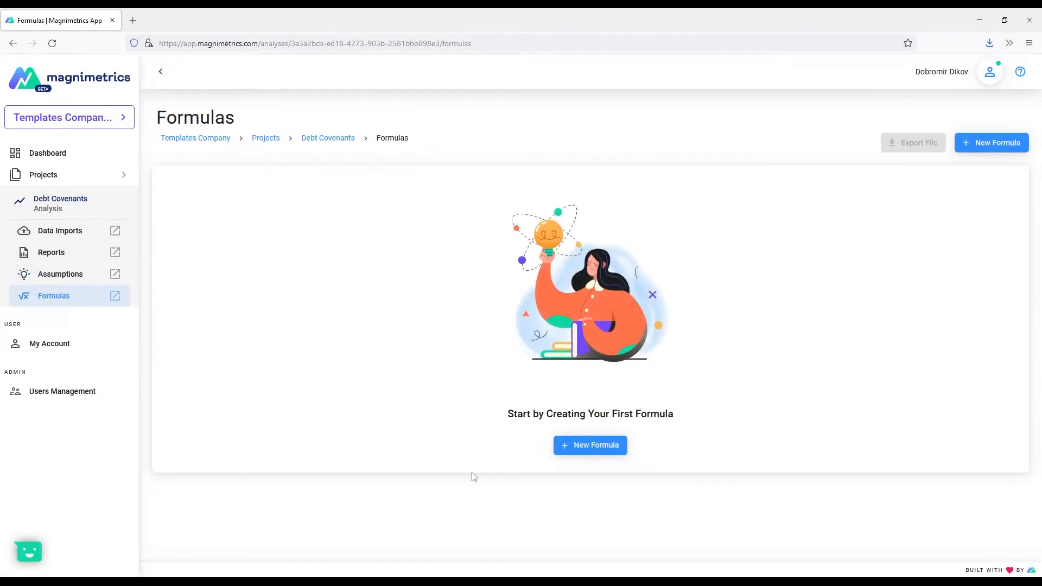
pyautogui.click(576, 451)
pyautogui.click(115, 231)
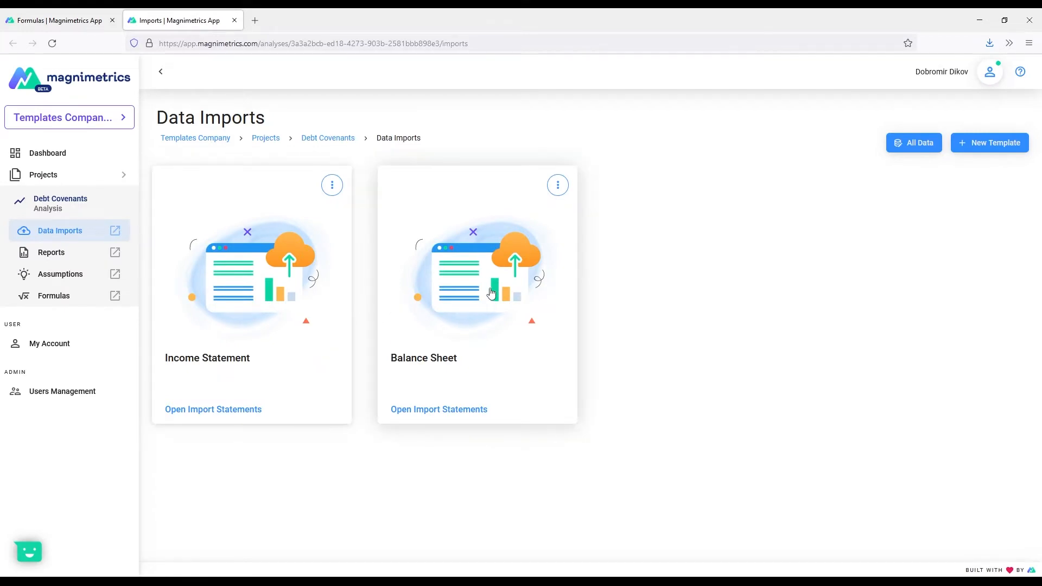
pyautogui.click(487, 340)
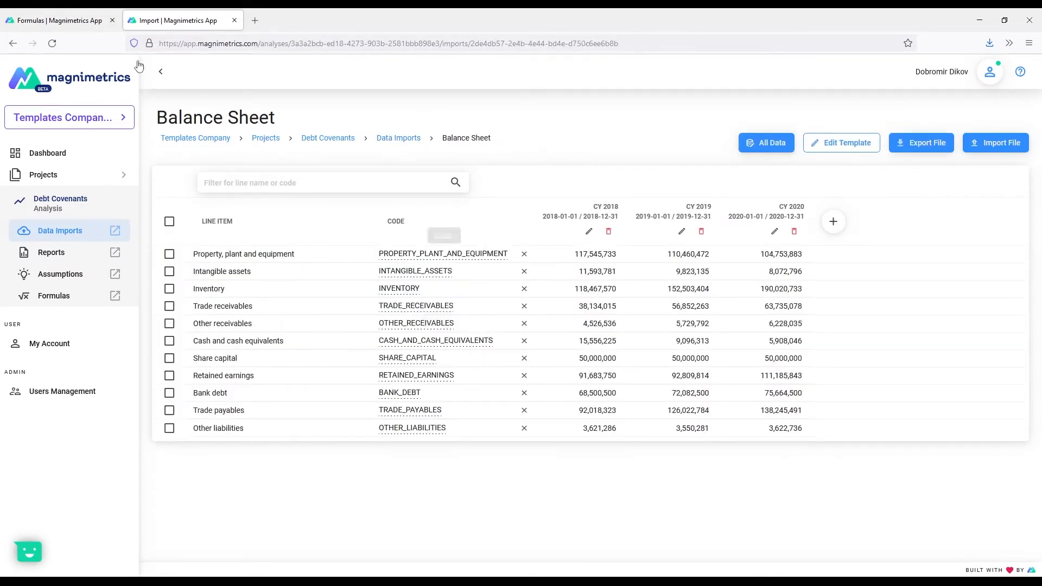
pyautogui.click(75, 22)
# Step: Start a new formula with the code DE_RATIO and enter the copied BANK_DEBT line code followed by a division sign
pyautogui.click(593, 446)
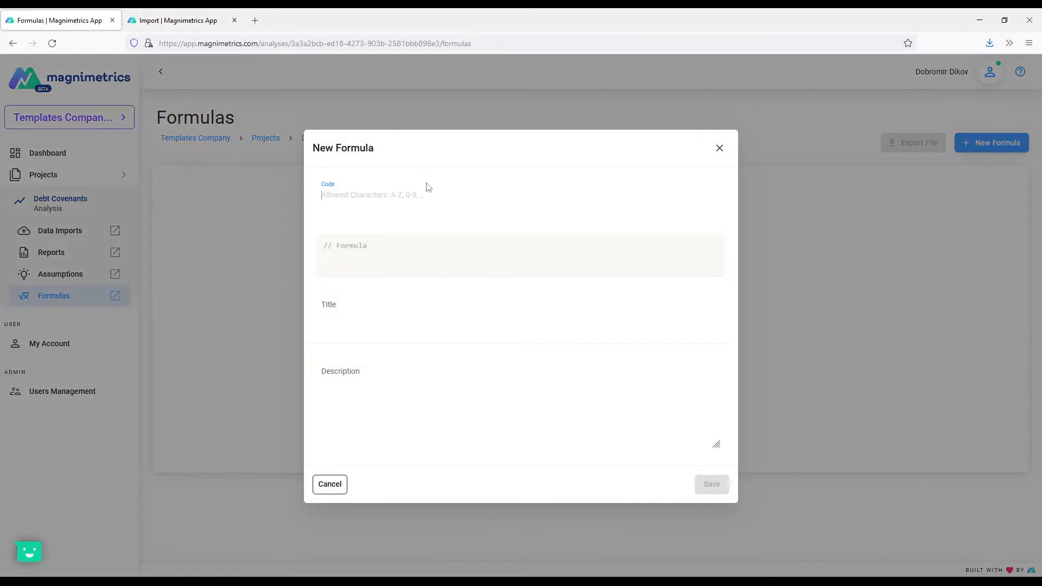
pyautogui.write('DE_RATIO')
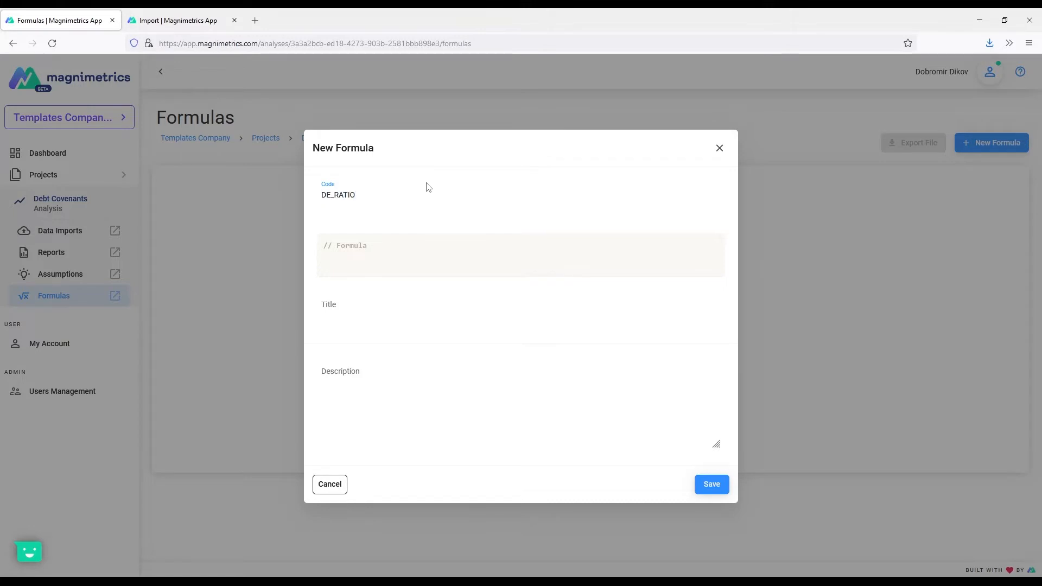
pyautogui.press('Tab')
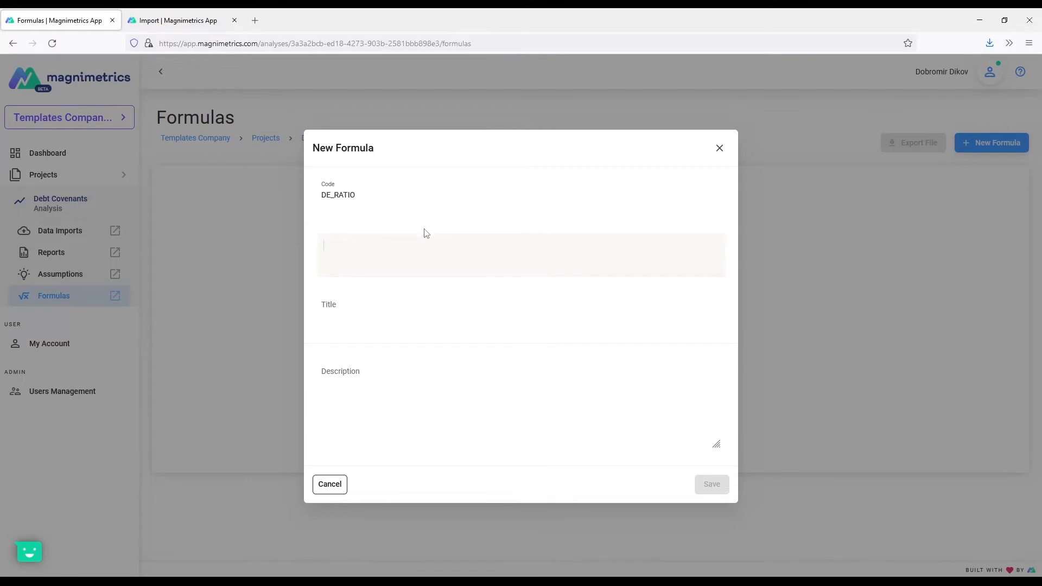
pyautogui.hotkey('ctrl', 'Tab')
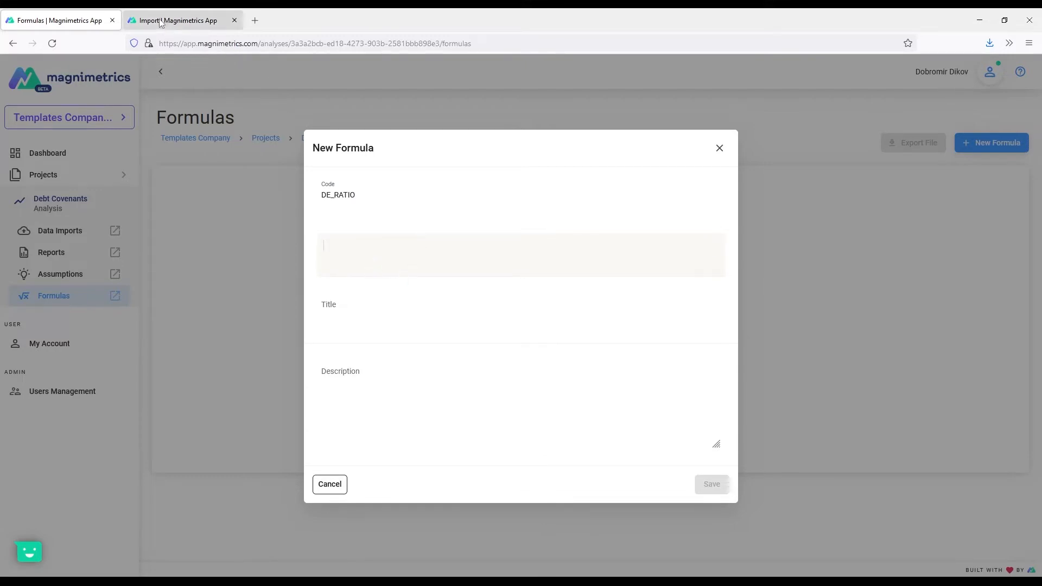
pyautogui.click(401, 392)
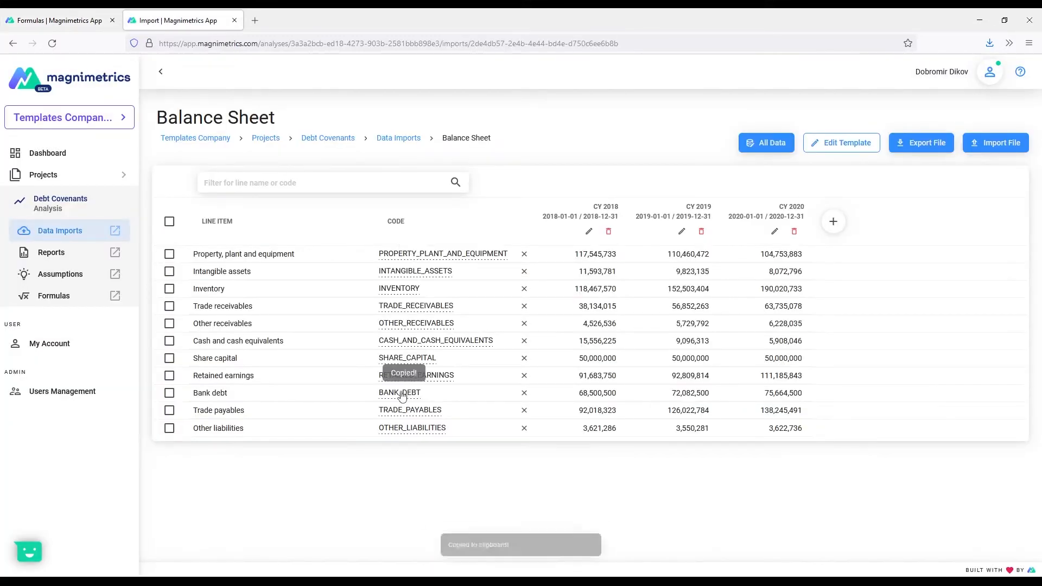
pyautogui.hotkey('ctrl', 'shift', 'Tab')
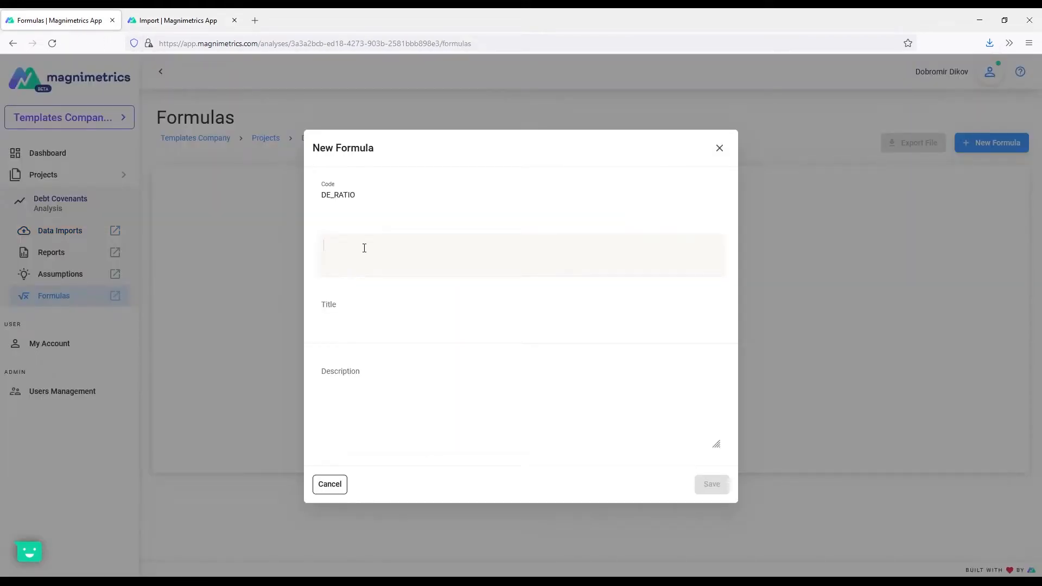
pyautogui.hotkey('ctrl', 'v')
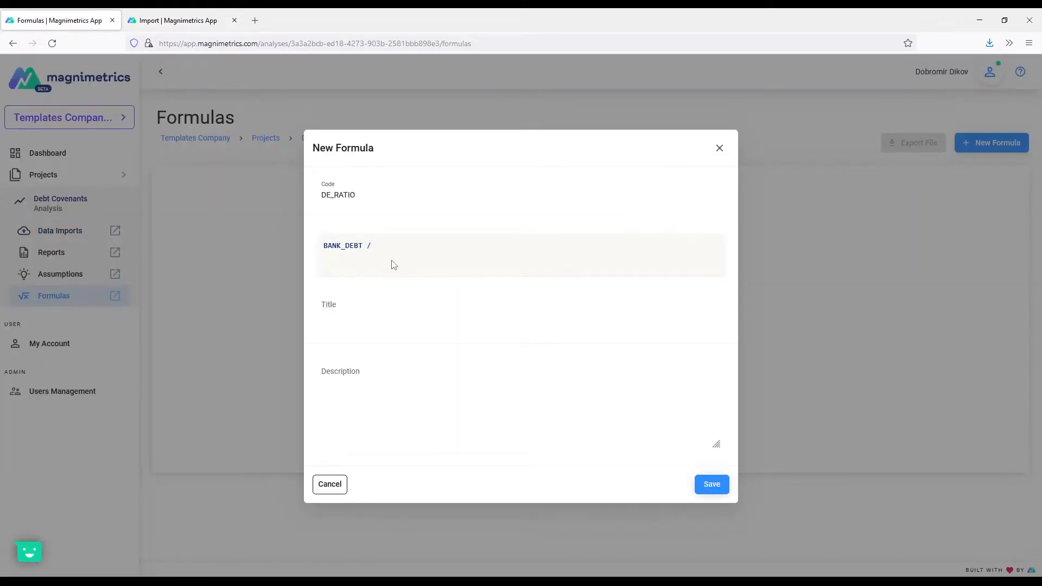
# Step: Complete the DE_RATIO formula with the denominator (SHARE_CAPITAL + RETAINED_EARNINGS), using the line codes copied from the Balance Sheet
pyautogui.click(191, 13)
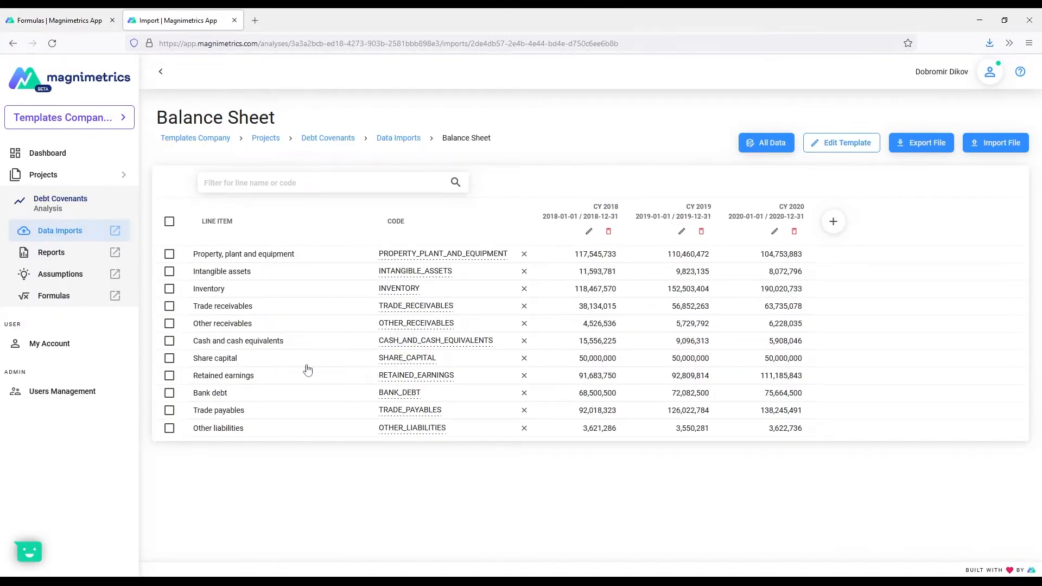
pyautogui.click(400, 360)
pyautogui.click(65, 20)
pyautogui.hotkey('ctrl', 'v')
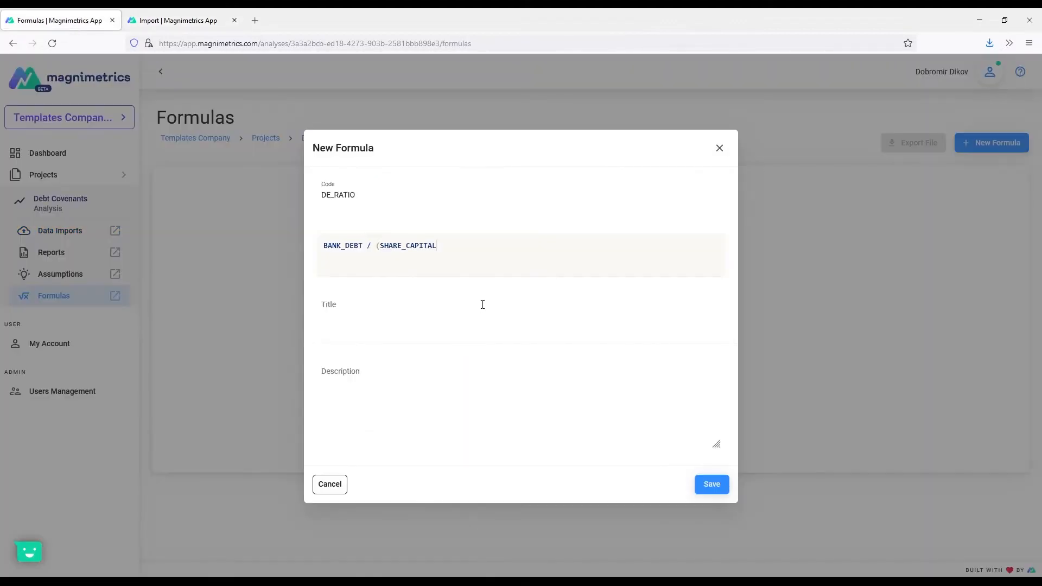
pyautogui.write('+_')
pyautogui.click(154, 24)
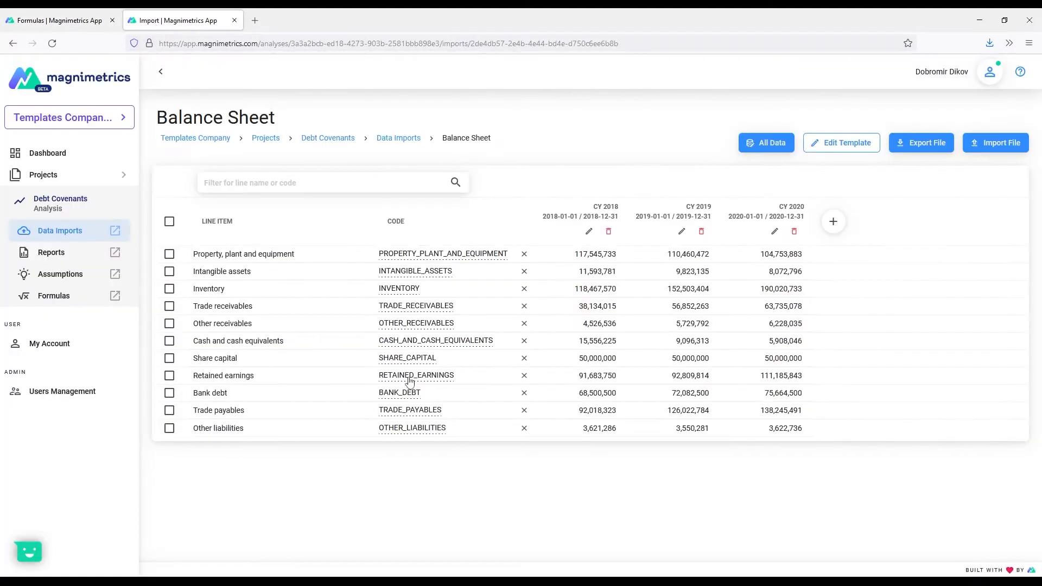
pyautogui.click(418, 357)
pyautogui.click(54, 20)
pyautogui.hotkey('ctrl', 'v')
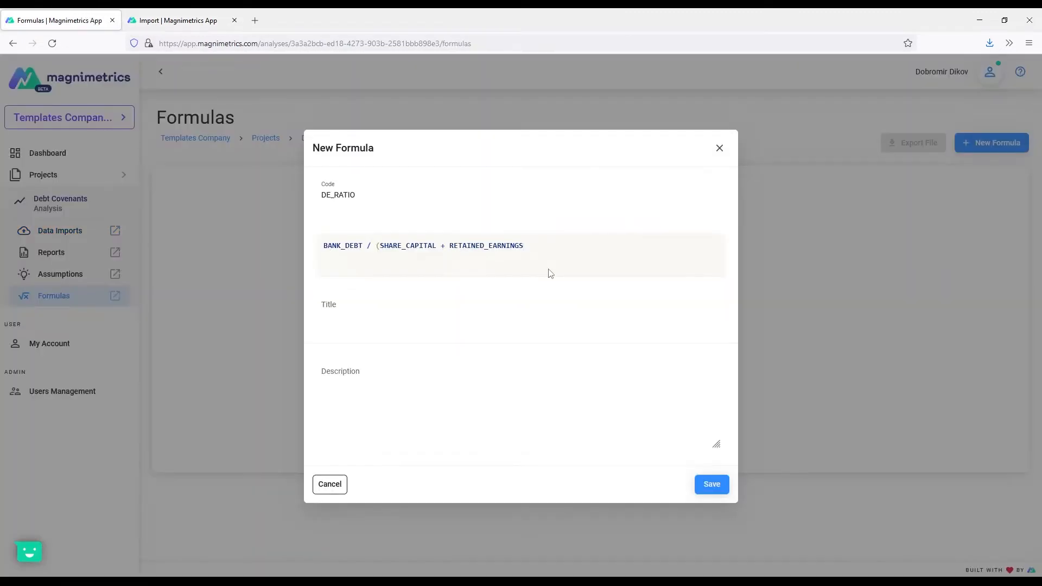
pyautogui.write(')')
# Step: Title the DE_RATIO formula Debt-to-Equity Ratio and save it
pyautogui.click(380, 324)
pyautogui.write('Debt-to-Equity Ratio')
pyautogui.click(720, 490)
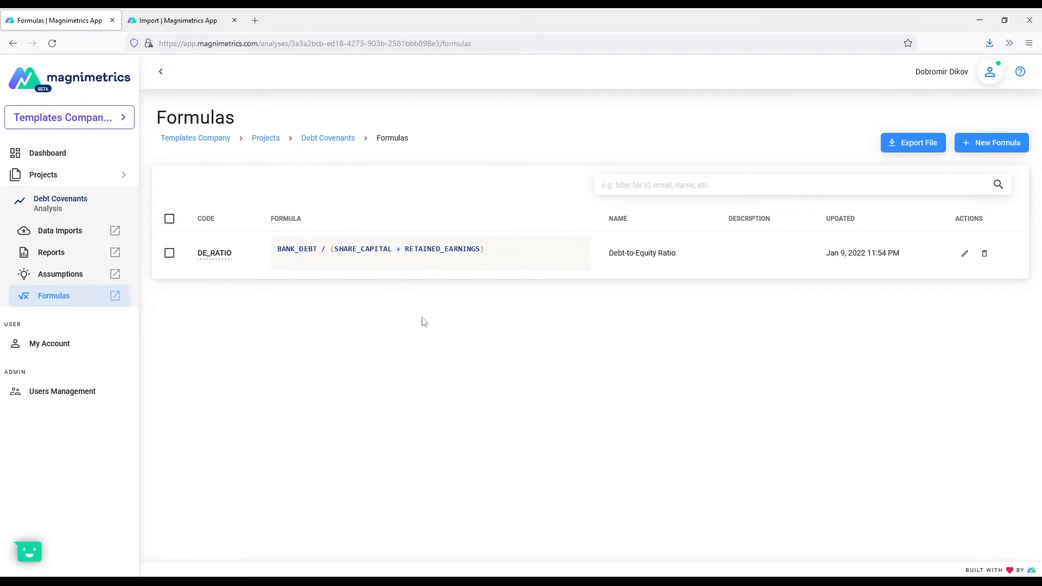
# Step: Start a new formula with the code EBITDA and copy the GENERAL_AND_ADMIN_EXPENSES line code from the Income Statement import
pyautogui.click(986, 144)
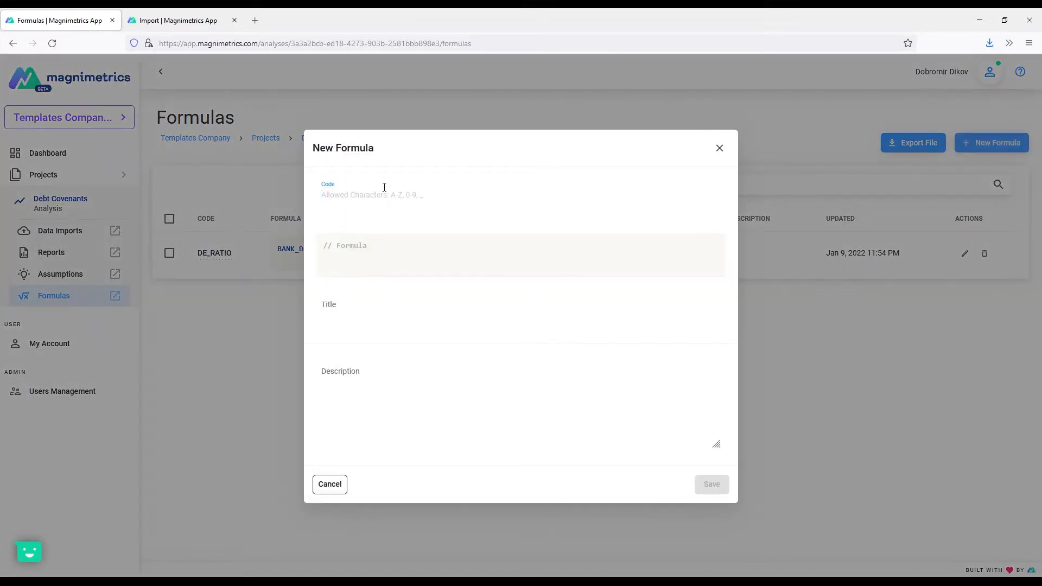
pyautogui.write('EBITDA')
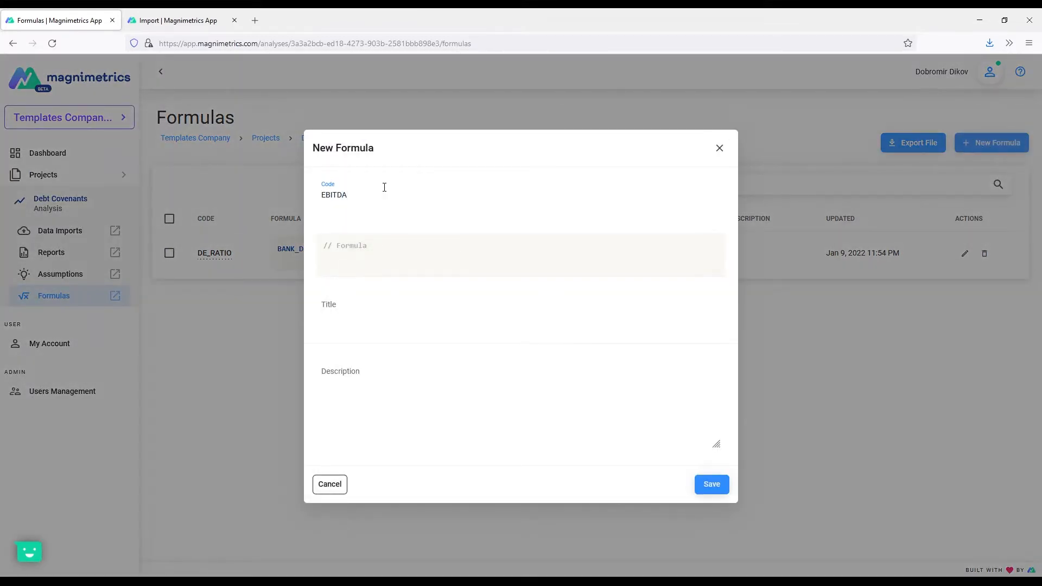
pyautogui.click(167, 22)
pyautogui.click(72, 237)
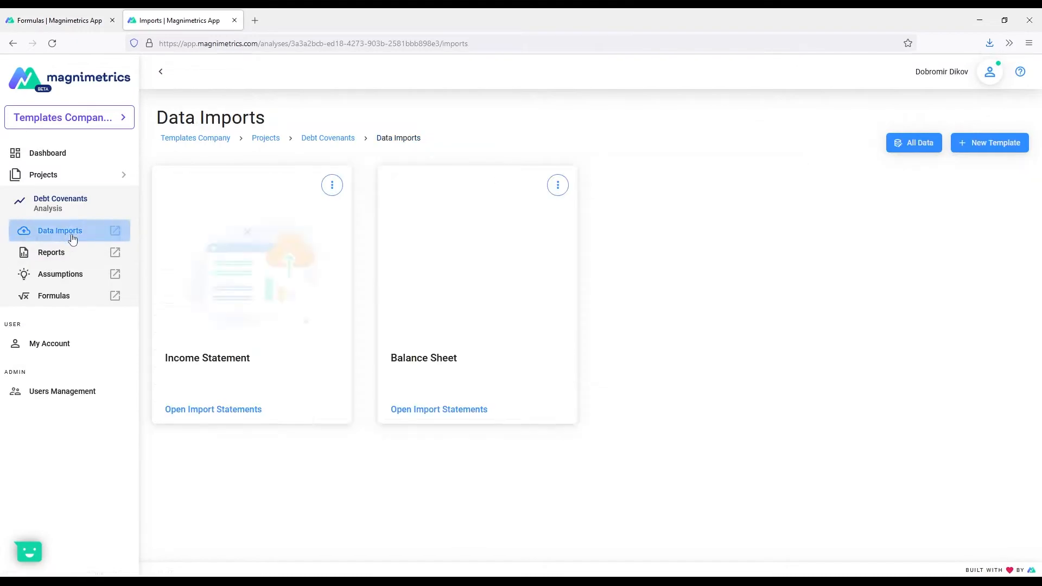
pyautogui.click(221, 298)
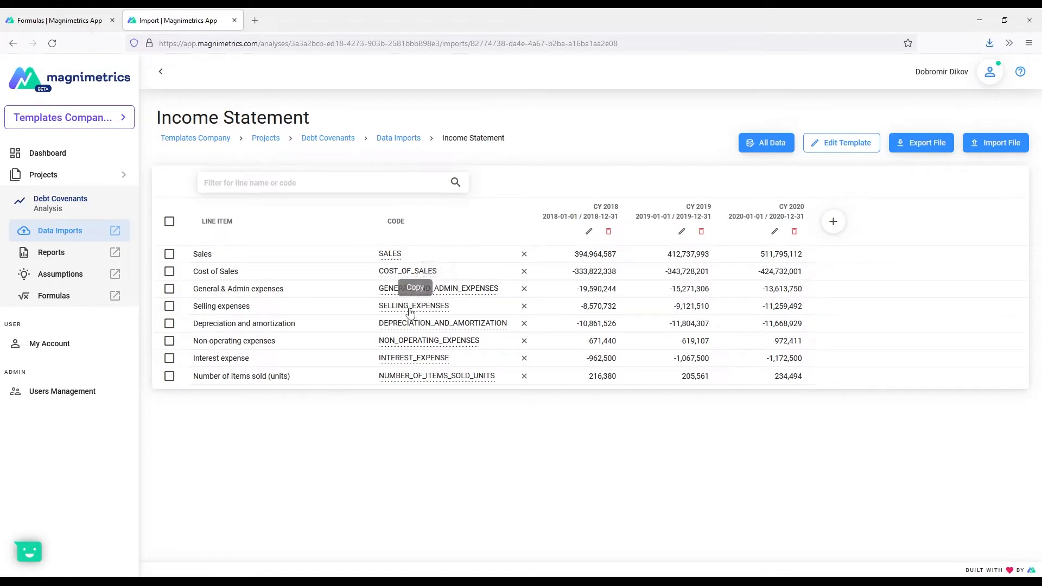
pyautogui.click(444, 289)
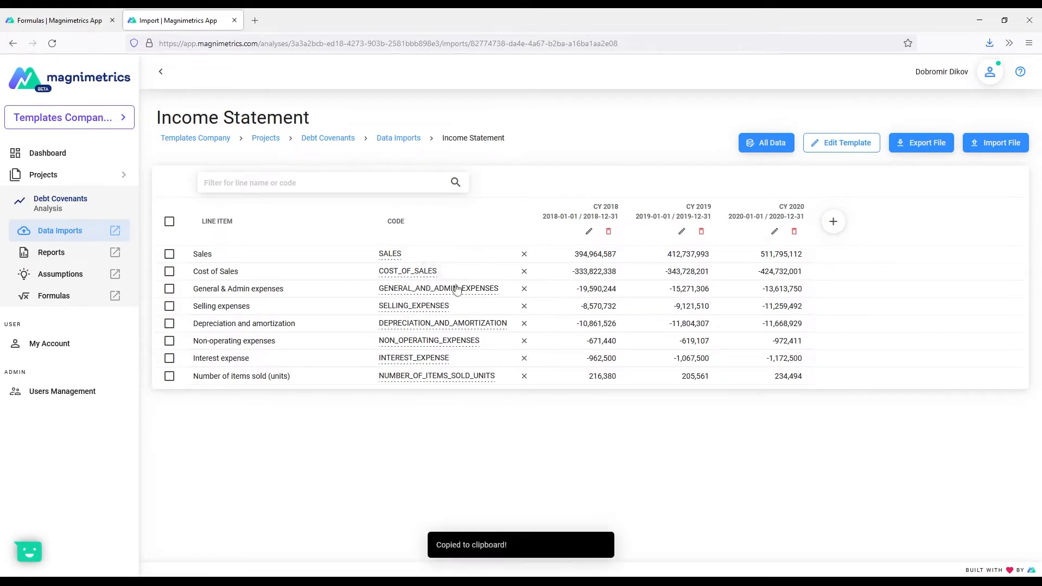
pyautogui.click(66, 21)
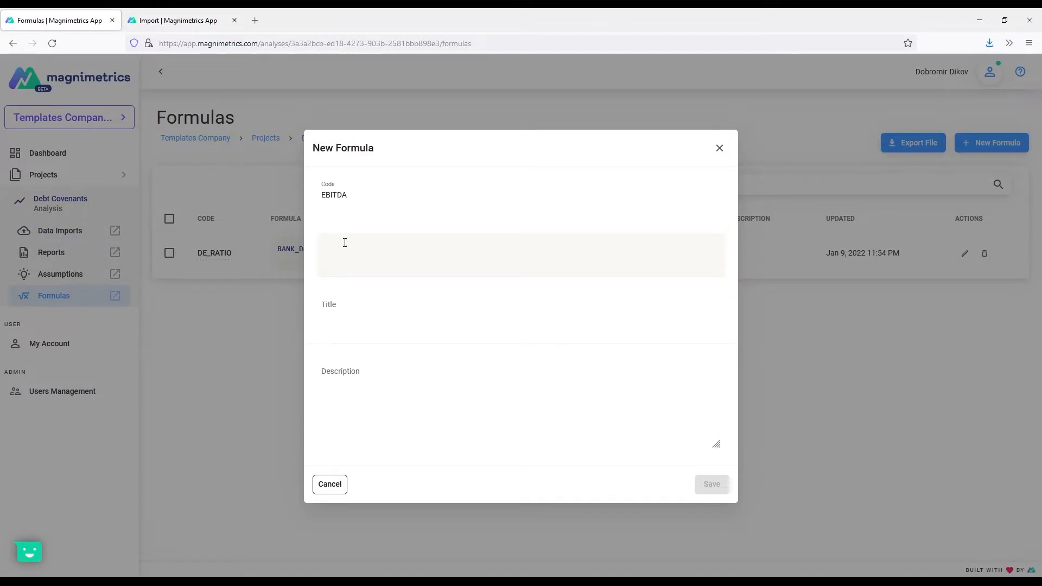
# Step: Define the EBITDA formula as SALES - abs(COST_OF_SALES) - abs(GENERAL_AND_ADMIN_EXPENSES) - abs(SELLING_EXPENSES)
pyautogui.write('SALES')
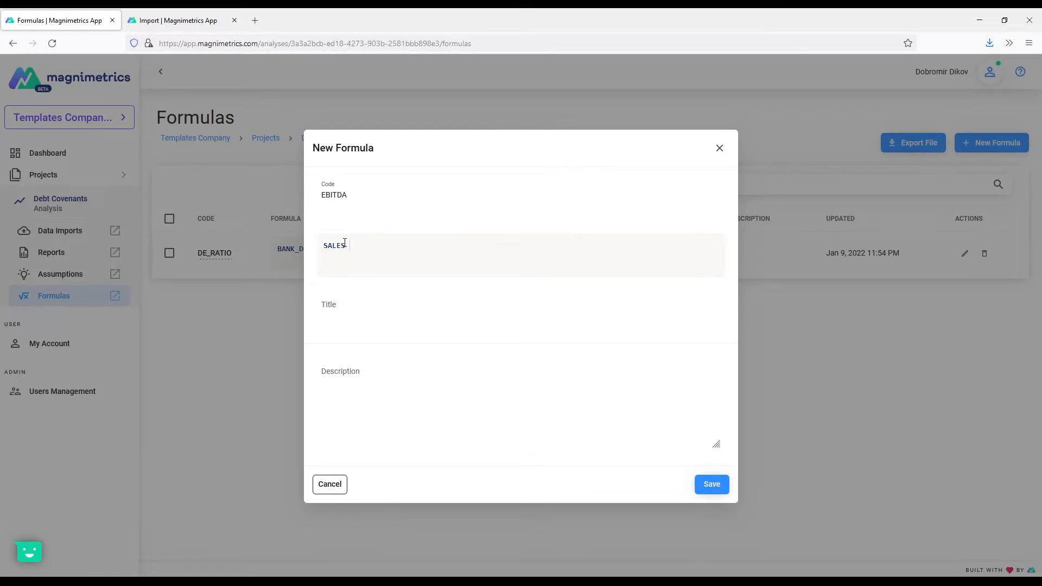
pyautogui.write('-COST_OF_SALES')
pyautogui.write('- abs()')
pyautogui.write('abs(GENERAL_AND_ADMIN_EXPENSES)')
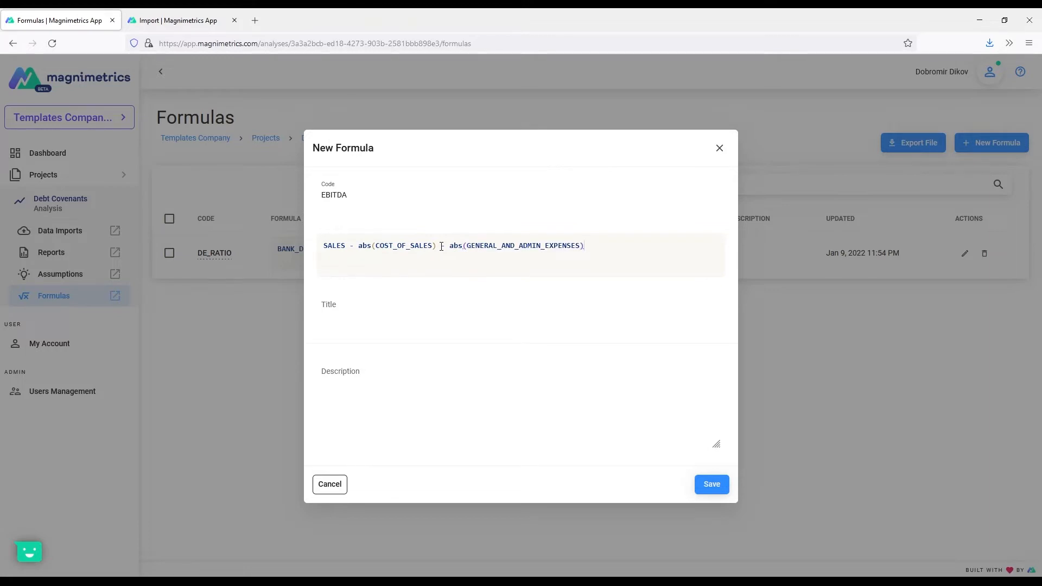
pyautogui.write(' - abs(SELLING_EXPENSES)')
# Step: Title the new formula EBITDA and save it
pyautogui.click(367, 300)
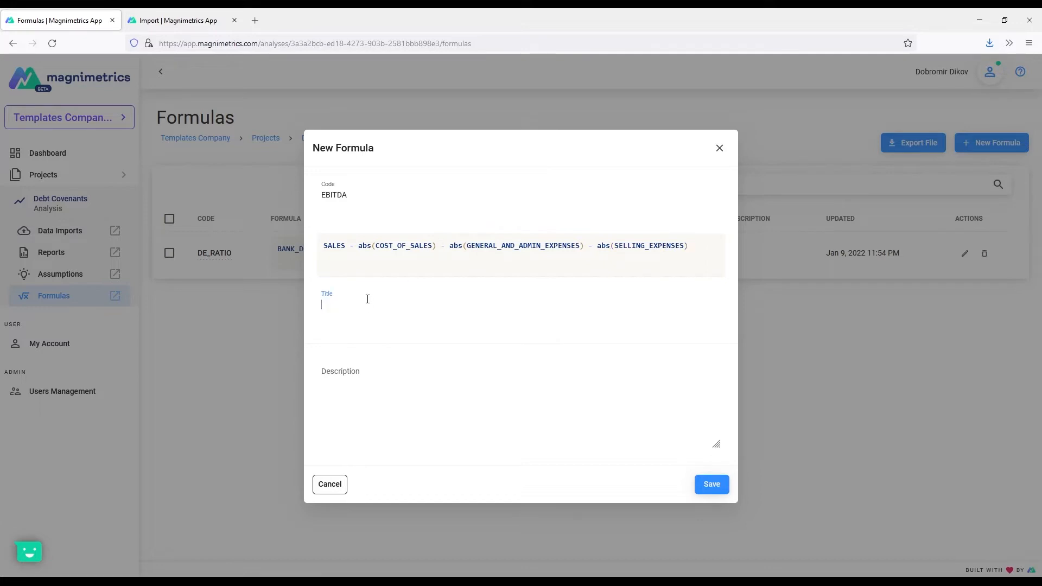
pyautogui.write('EBITDA')
pyautogui.click(719, 486)
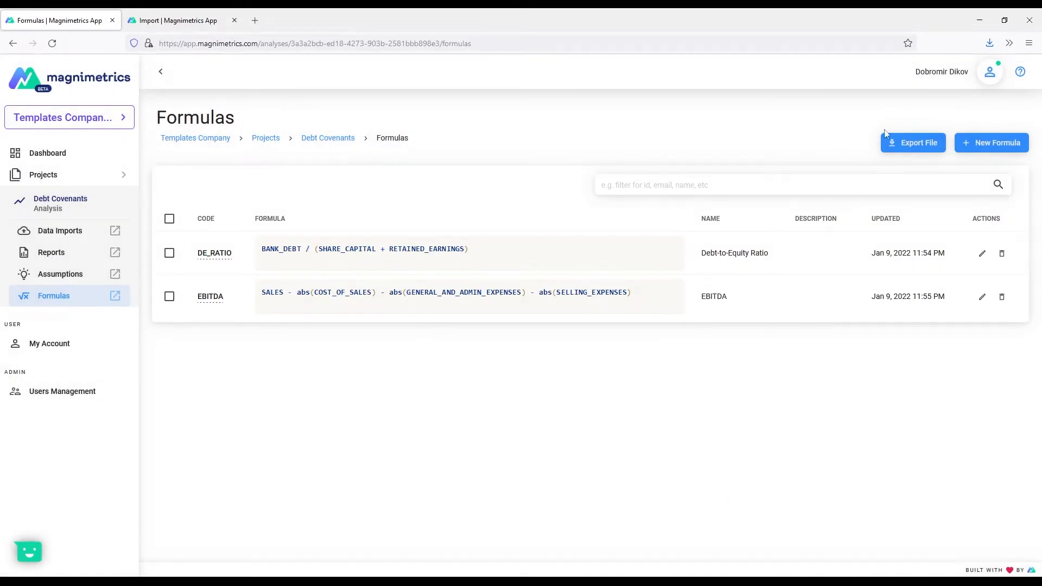
# Step: Start another new formula with the code EBIT_ICR
pyautogui.click(997, 150)
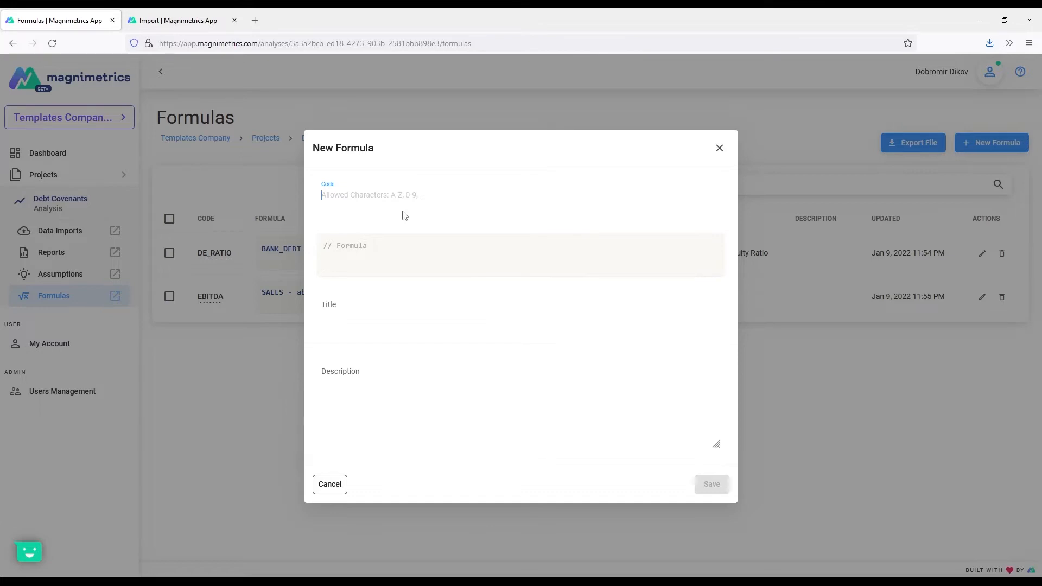
pyautogui.write('EBIT')
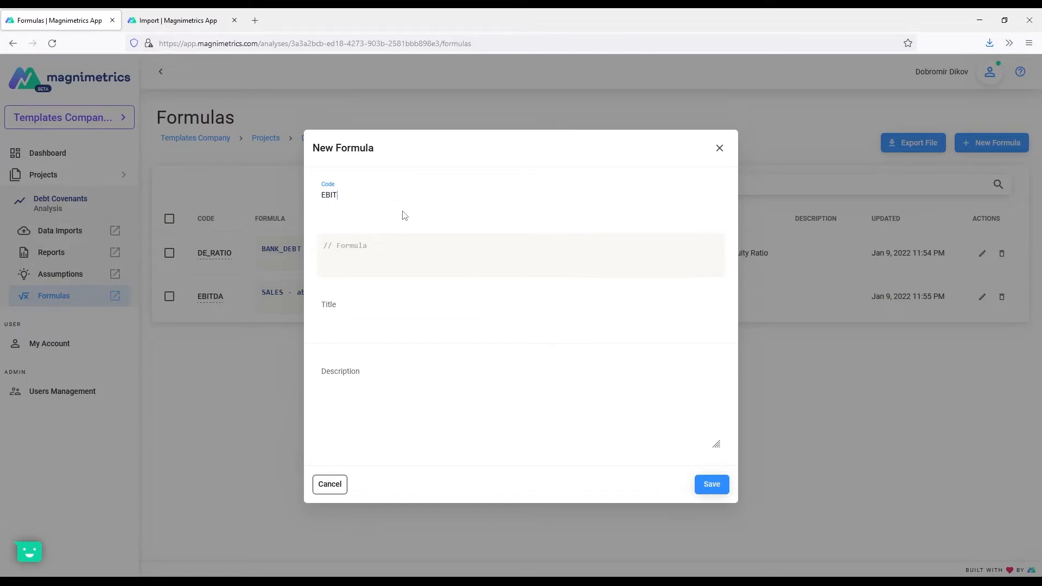
pyautogui.write('_ICS')
pyautogui.press('BackSpace')
pyautogui.write('R')
pyautogui.press('Tab')
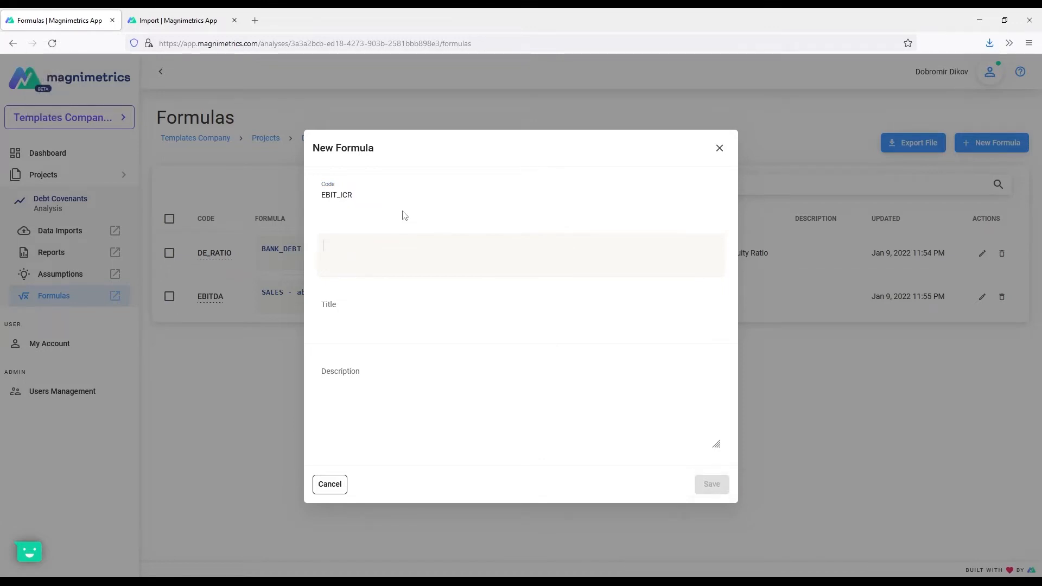
# Step: Define EBIT_ICR as EBITDA - abs(NON_OPERATING_EXPENSES), using the non-operating expenses line code copied from the Income Statement
pyautogui.write('EBITDA 0')
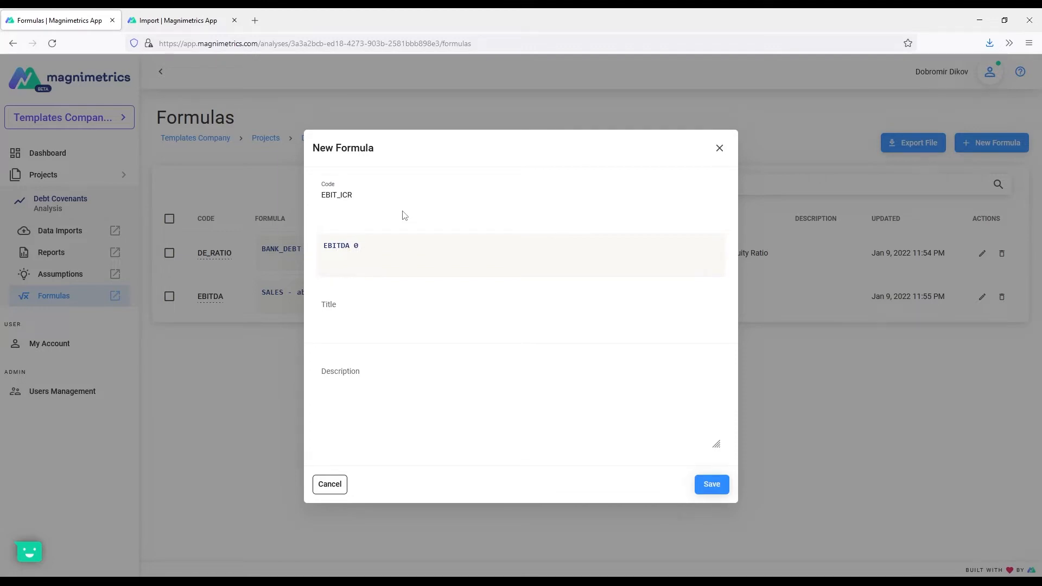
pyautogui.press('BackSpace')
pyautogui.press('BackSpace')
pyautogui.write('- abs(')
pyautogui.click(179, 21)
pyautogui.click(424, 342)
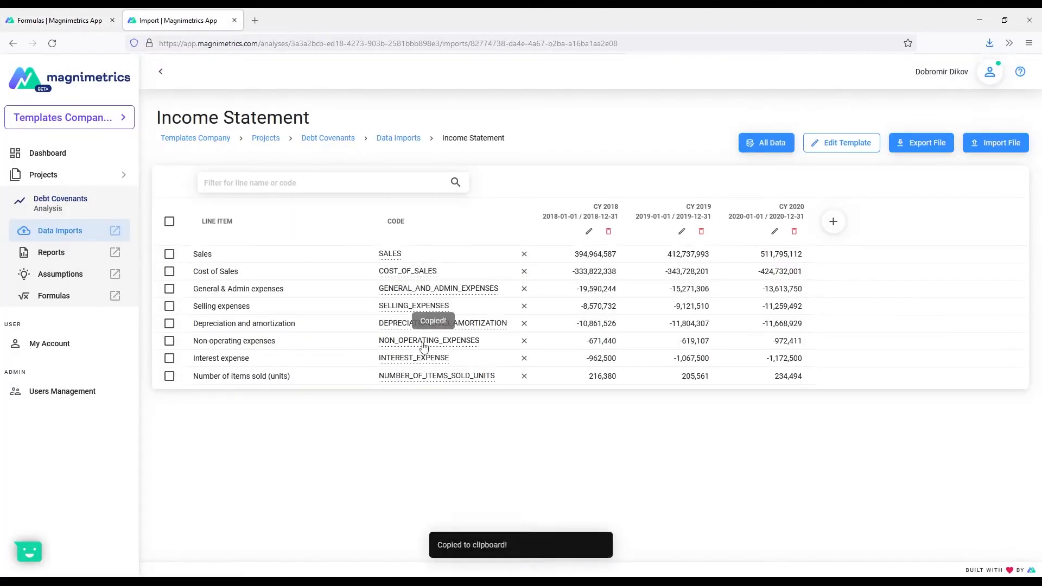
pyautogui.click(60, 21)
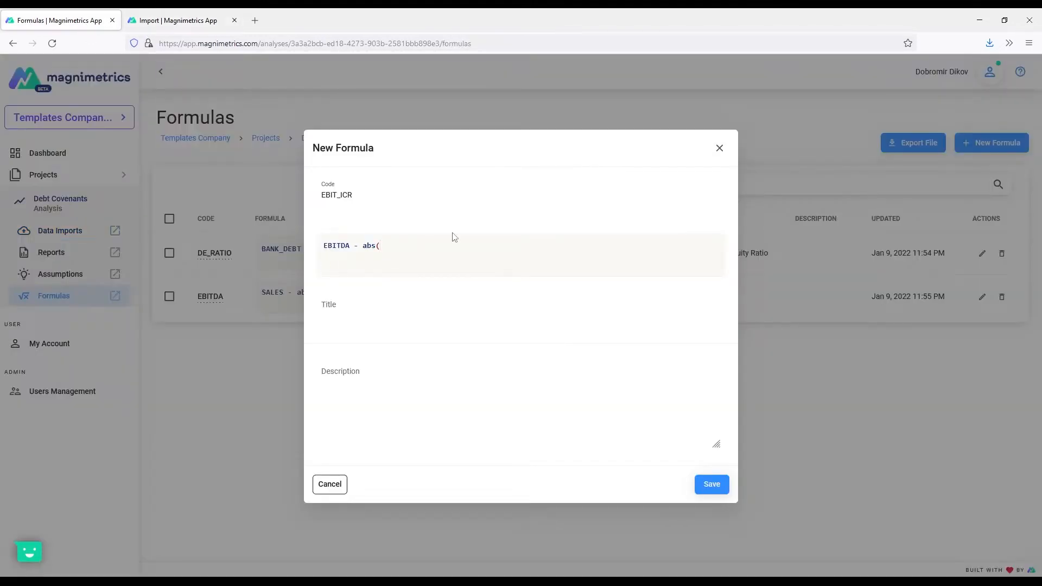
pyautogui.hotkey('ctrl', 'v')
# Step: Title the EBIT_ICR formula EBIT (pre-Interest) and save it
pyautogui.click(346, 313)
pyautogui.write('EBIT (pre-Interest)')
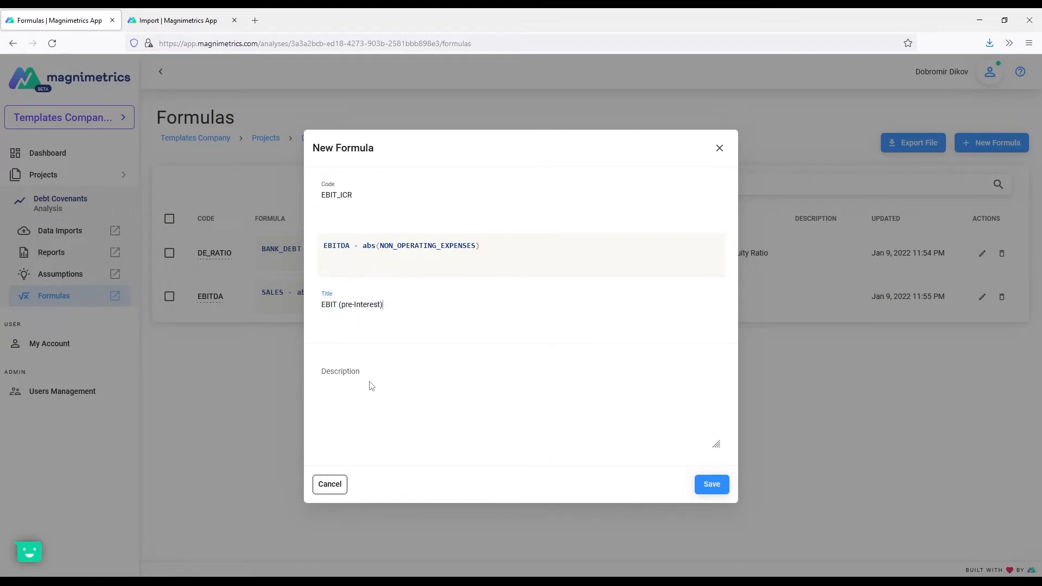
pyautogui.click(713, 484)
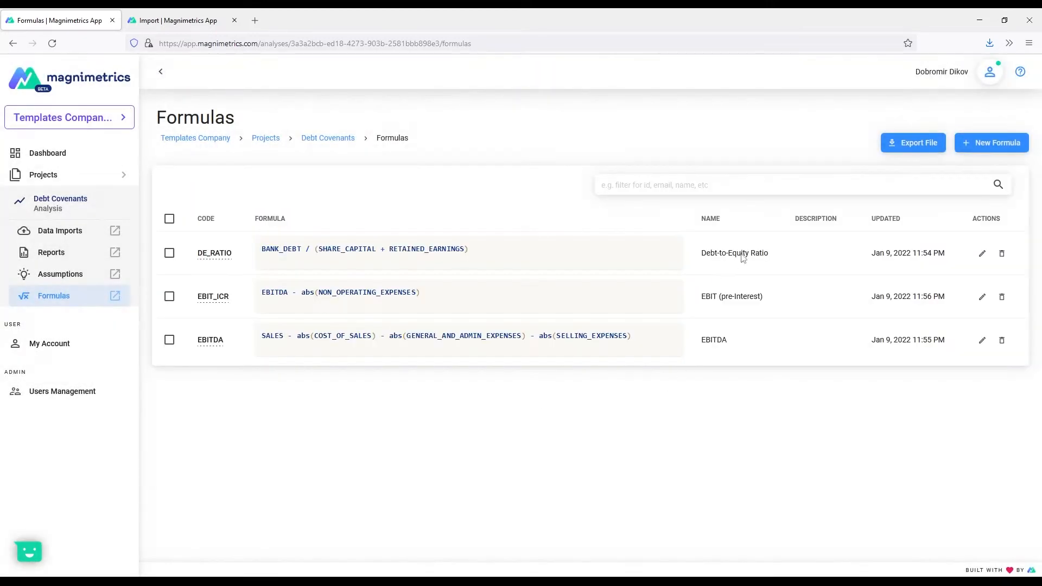
# Step: Create a new formula with the code ICR_RATIO, defined as EBIT_ICR / abs(INTEREST_EXPENSE)
pyautogui.click(993, 147)
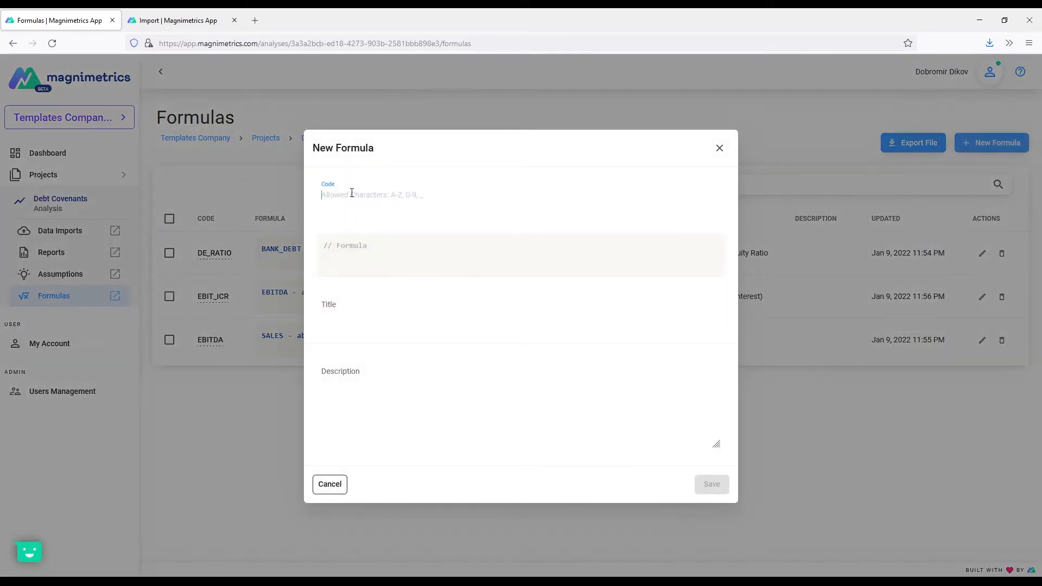
pyautogui.write('ICR_RATIO')
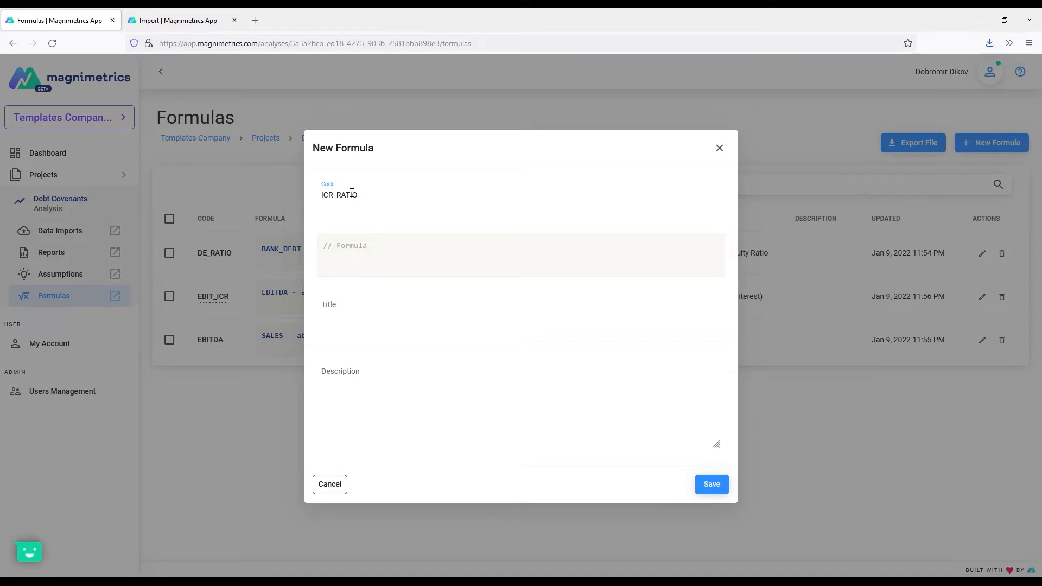
pyautogui.press('Tab')
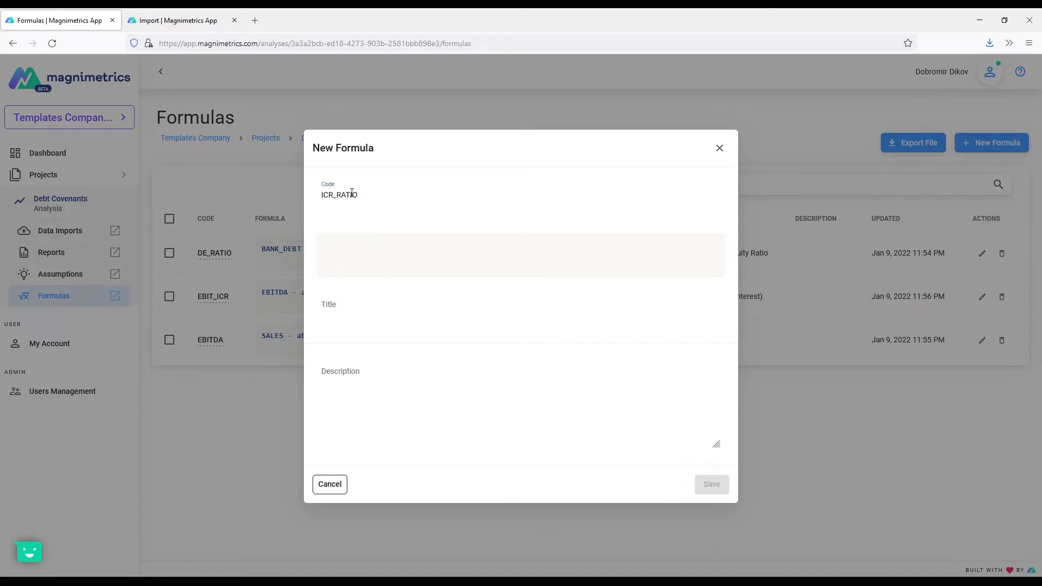
pyautogui.write('EBIT_ICR')
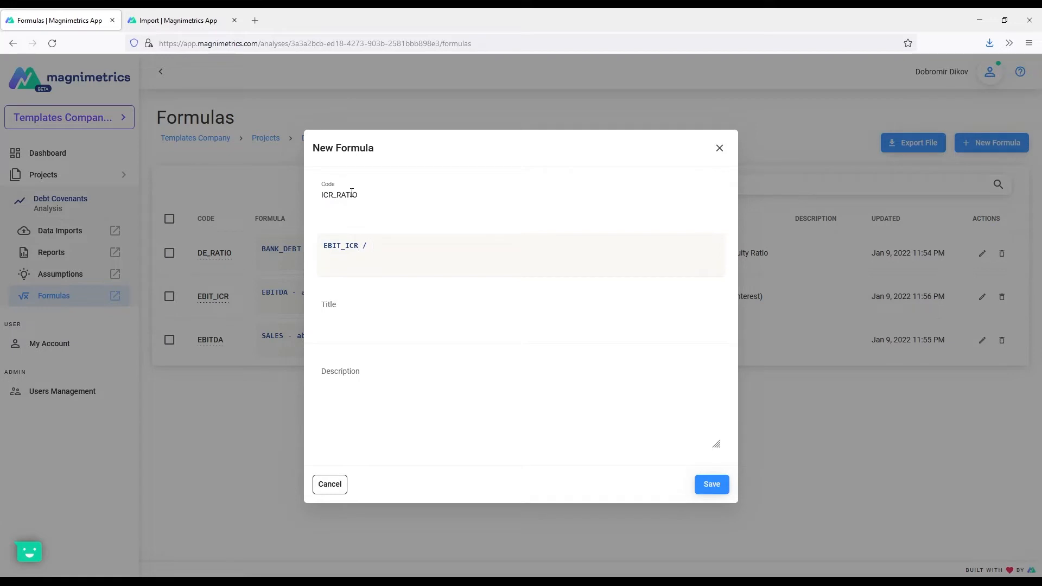
pyautogui.write(' / abs(INTEREST_EXPENSE)')
# Step: Title the ICR_RATIO formula Interest Coverage Ratio and save it
pyautogui.click(336, 304)
pyautogui.write('Interest ')
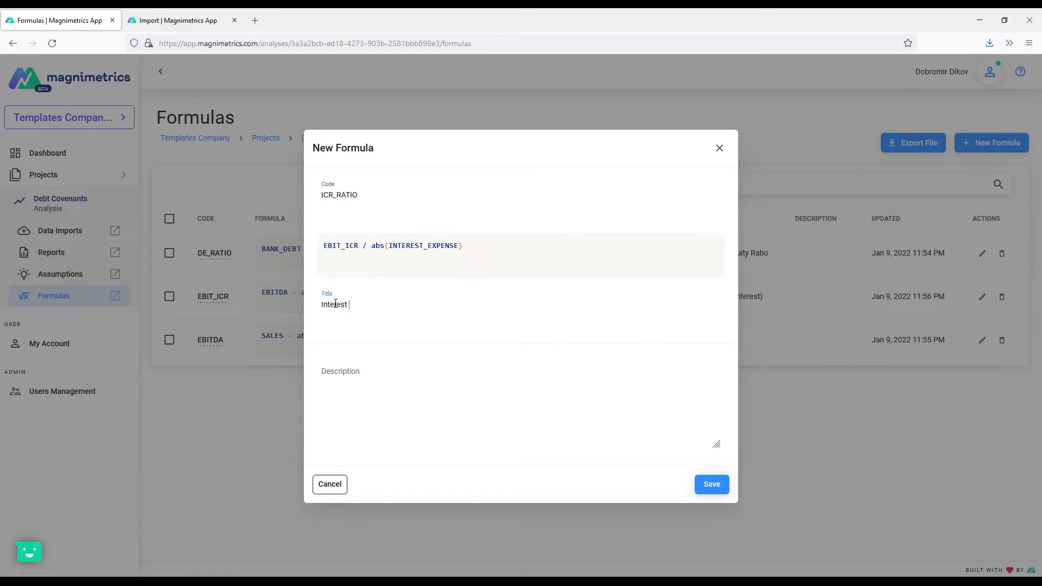
pyautogui.write('oCoverage Ratio')
pyautogui.click(711, 484)
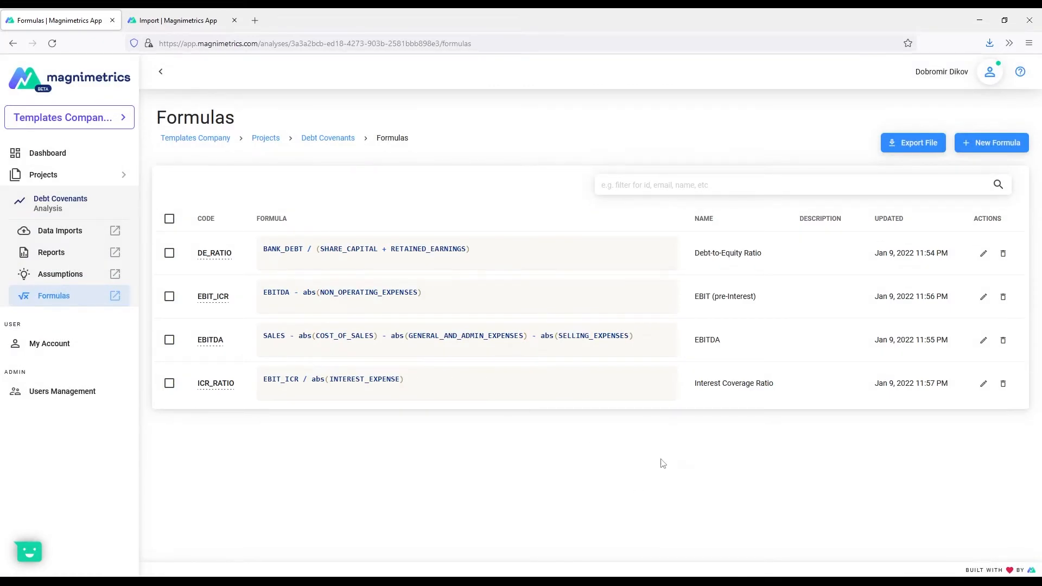
# Step: Start a new formula with the code NDE_RATIO and begin its expression with (BANK_DEBT -
pyautogui.click(991, 143)
pyautogui.write('ND')
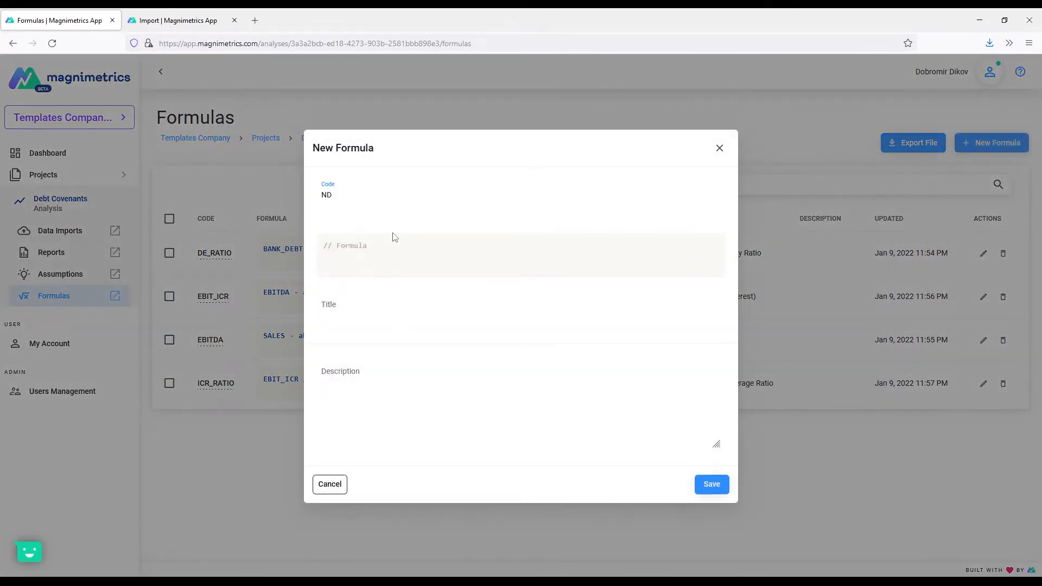
pyautogui.write('E_RATIO')
pyautogui.click(394, 237)
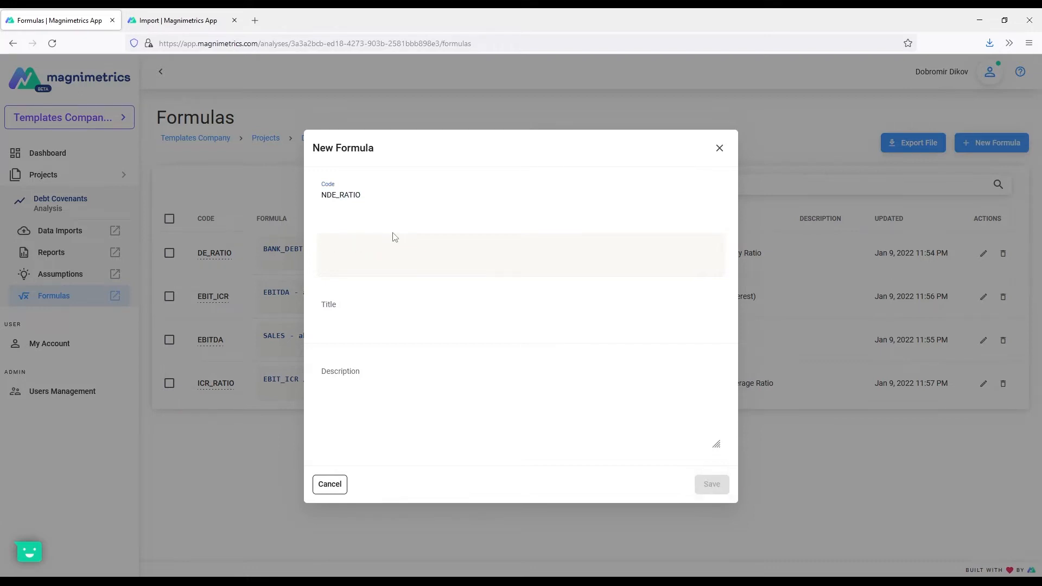
pyautogui.write('(')
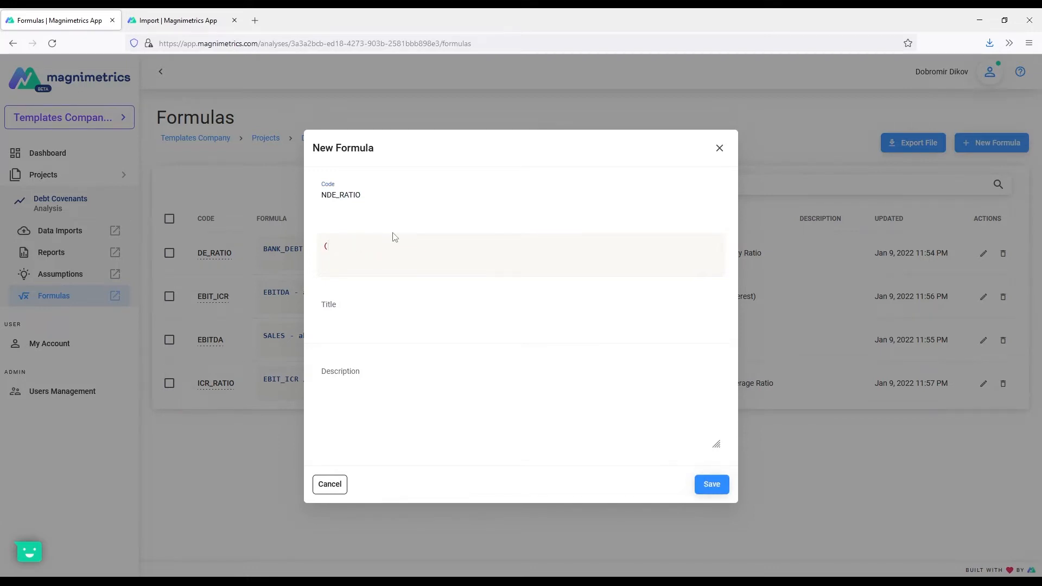
pyautogui.write('BANK_DEBT -')
# Step: Copy the CASH_AND_CASH_EQUIVALENTS line code from the Balance Sheet import and return to the unfinished NDE_RATIO formula
pyautogui.click(164, 24)
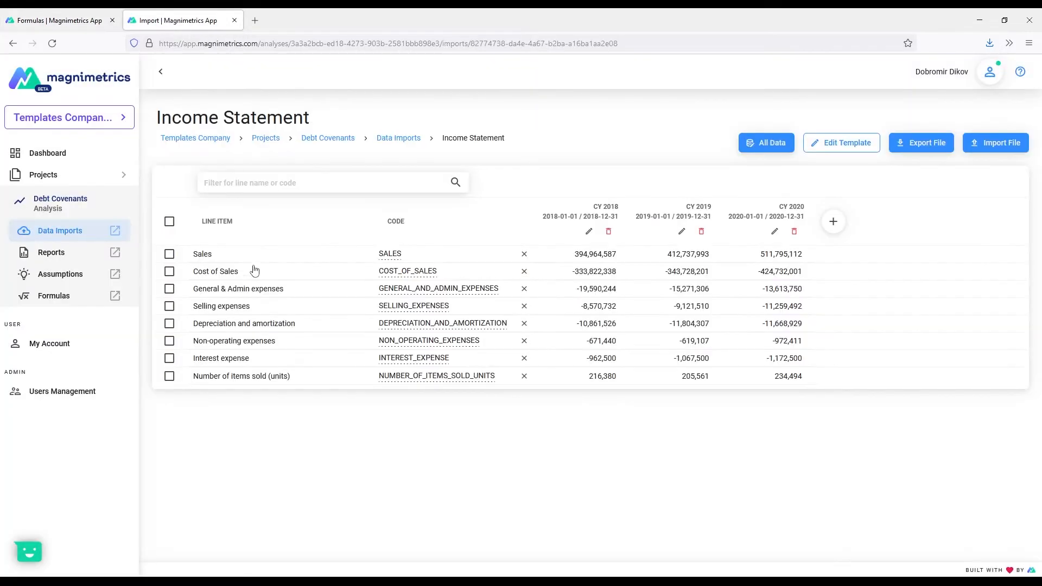
pyautogui.click(397, 139)
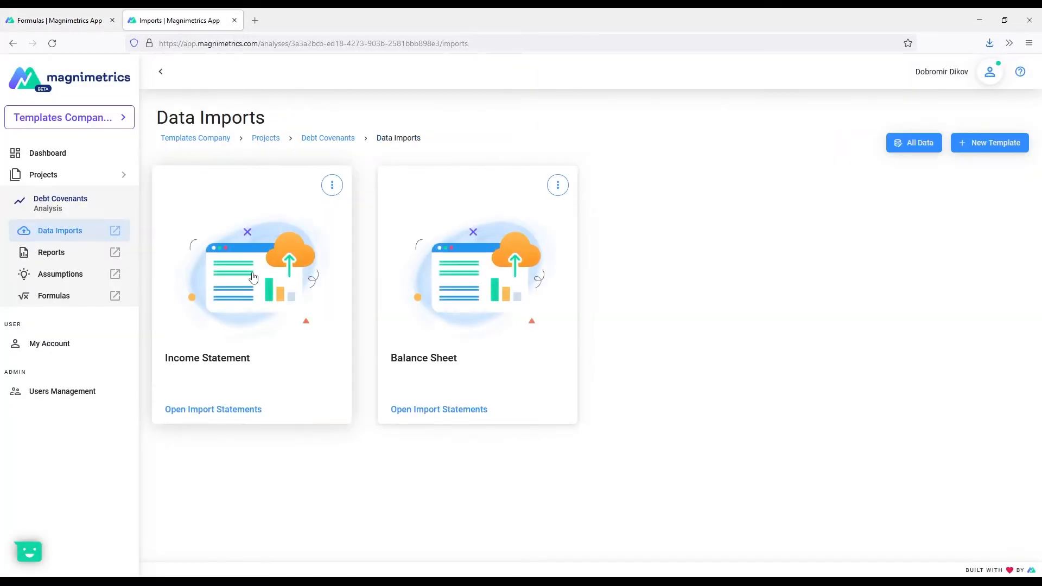
pyautogui.click(480, 291)
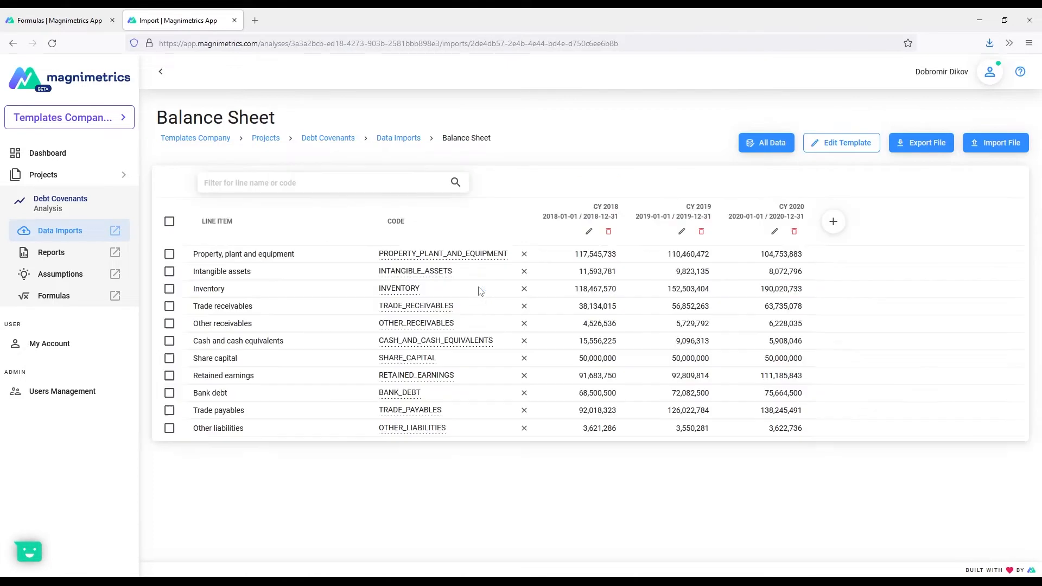
pyautogui.click(434, 345)
pyautogui.click(76, 20)
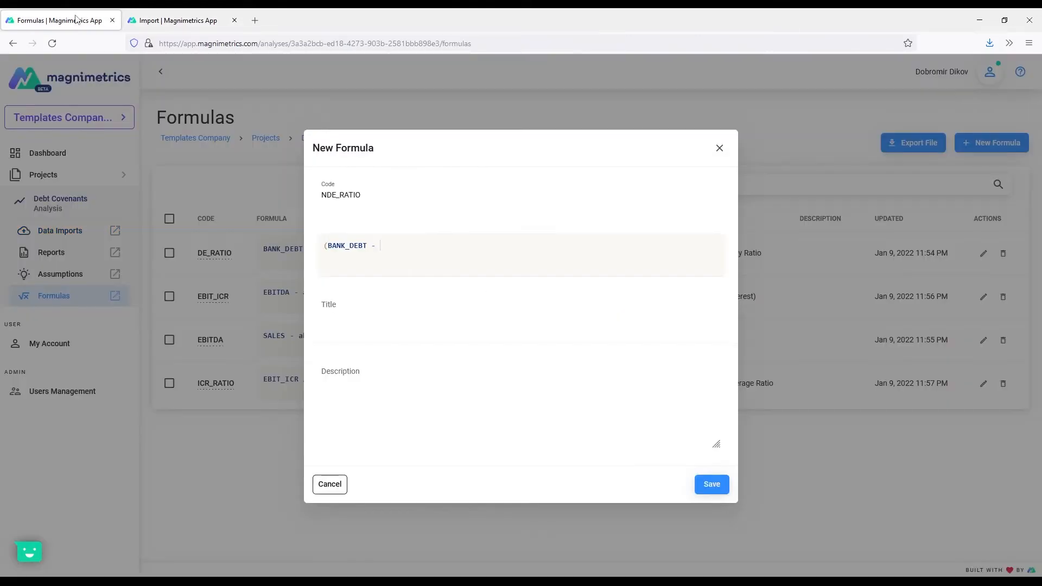
# Step: Complete the formula as (BANK_DEBT - CASH_AND_CASH_EQUIVALENTS) / EBITDA, title it Net Debt to EBITDA Ratio and save it
pyautogui.hotkey('ctrl', 'v')
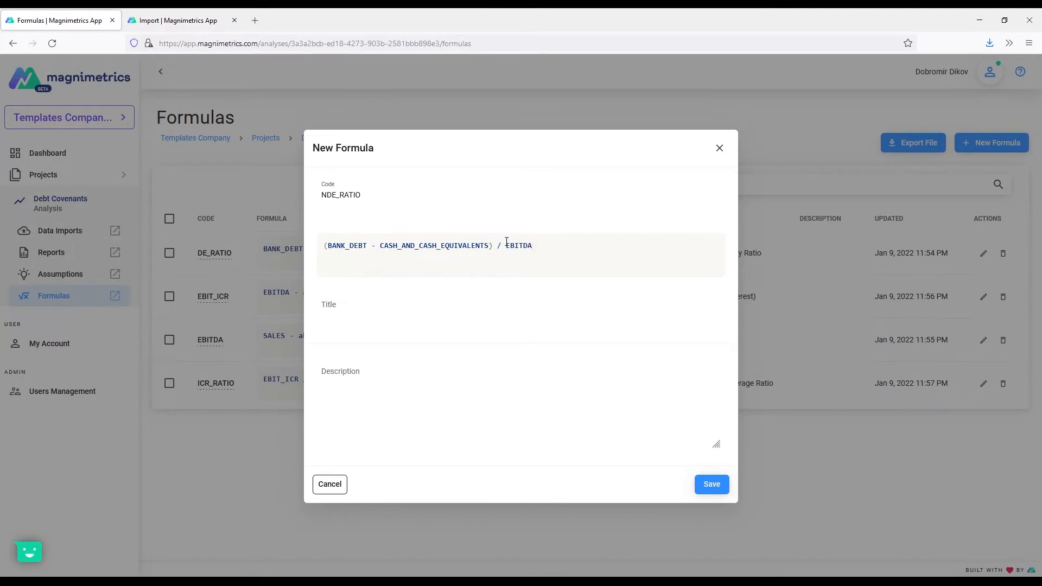
pyautogui.click(350, 303)
pyautogui.click(711, 484)
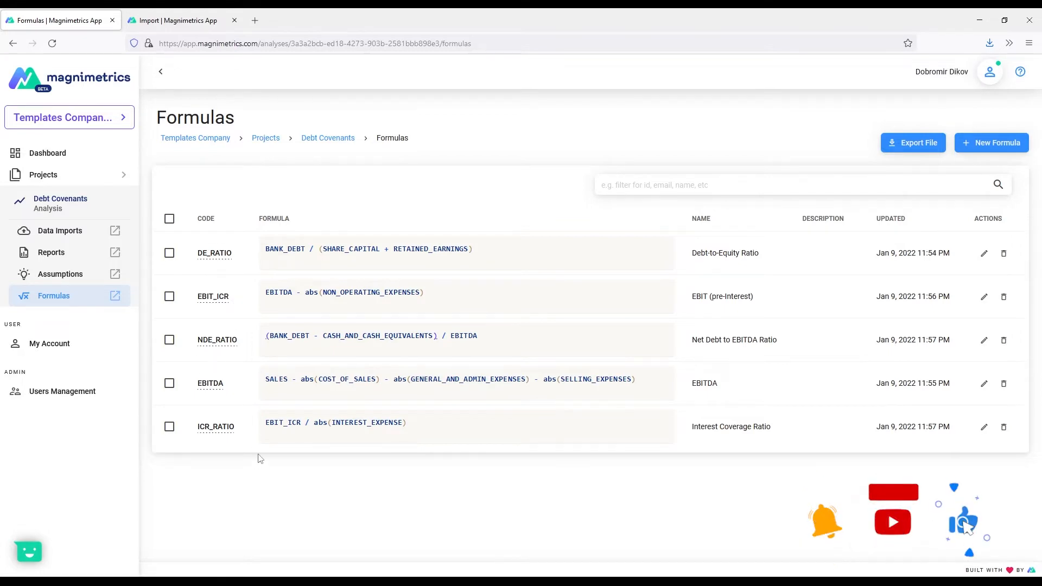
# Step: Open the project's reports in a separate browser tab and return to the formulas list
pyautogui.click(115, 253)
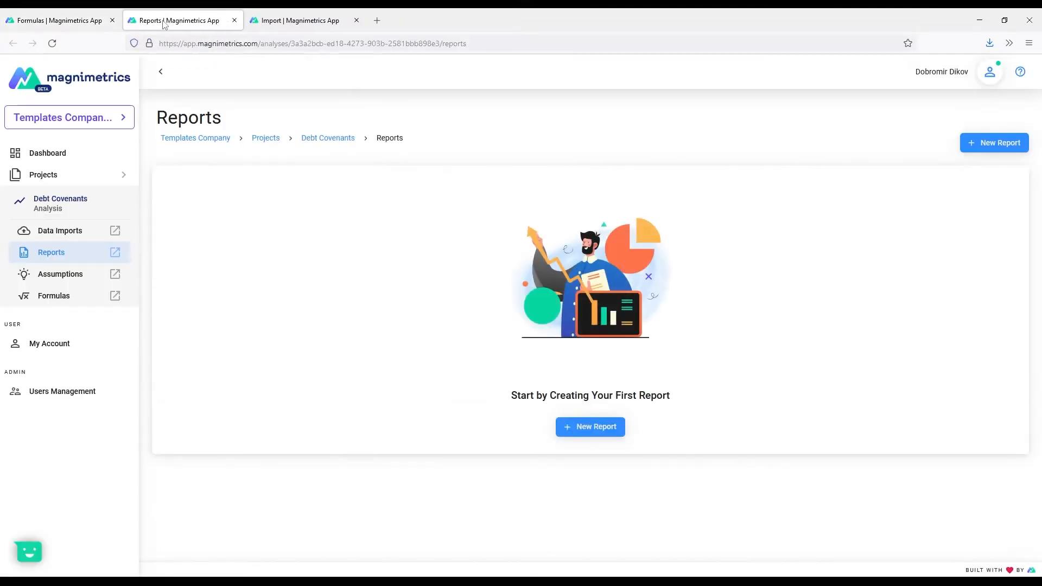
pyautogui.click(77, 28)
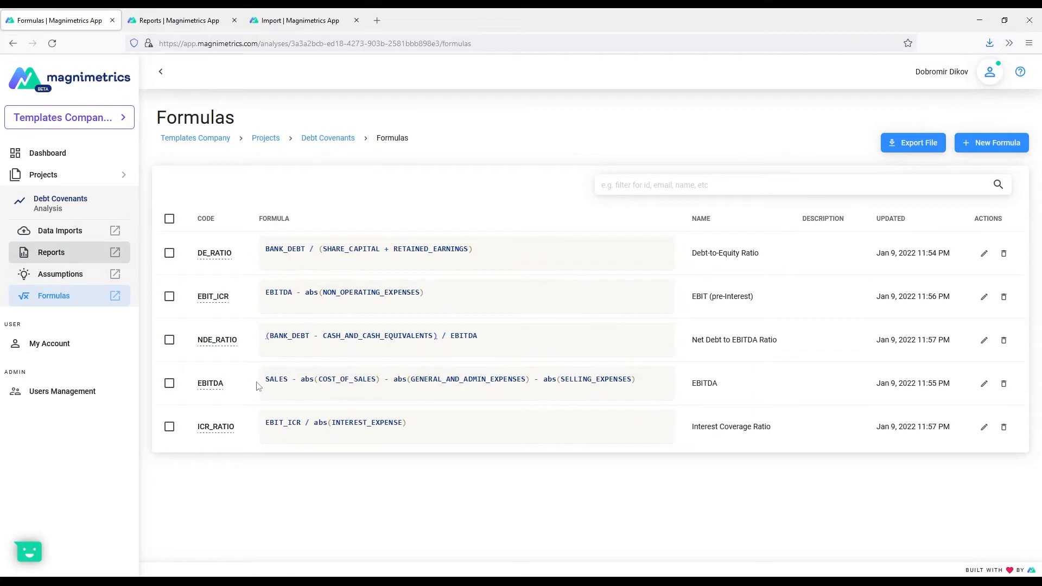
# Step: Create a new report titled Debt Covenants in the project's reports
pyautogui.click(131, 20)
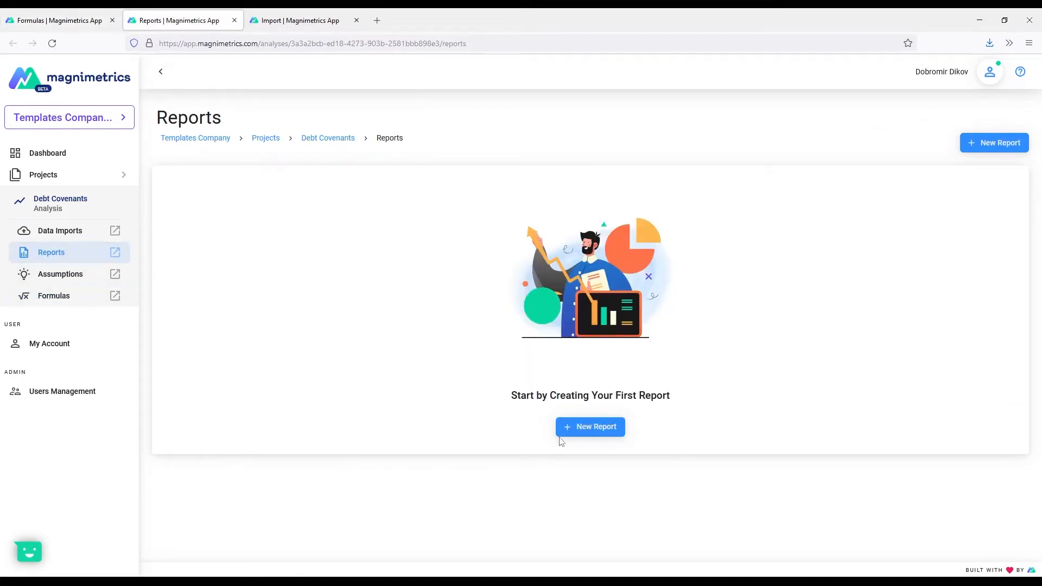
pyautogui.click(601, 430)
pyautogui.write('Debt Covenants')
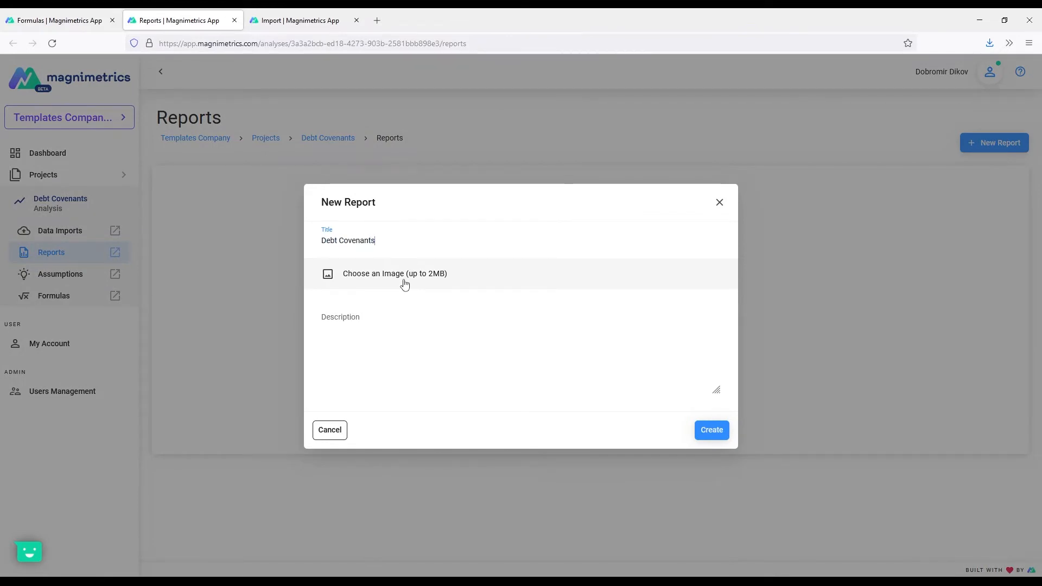
pyautogui.press('Return')
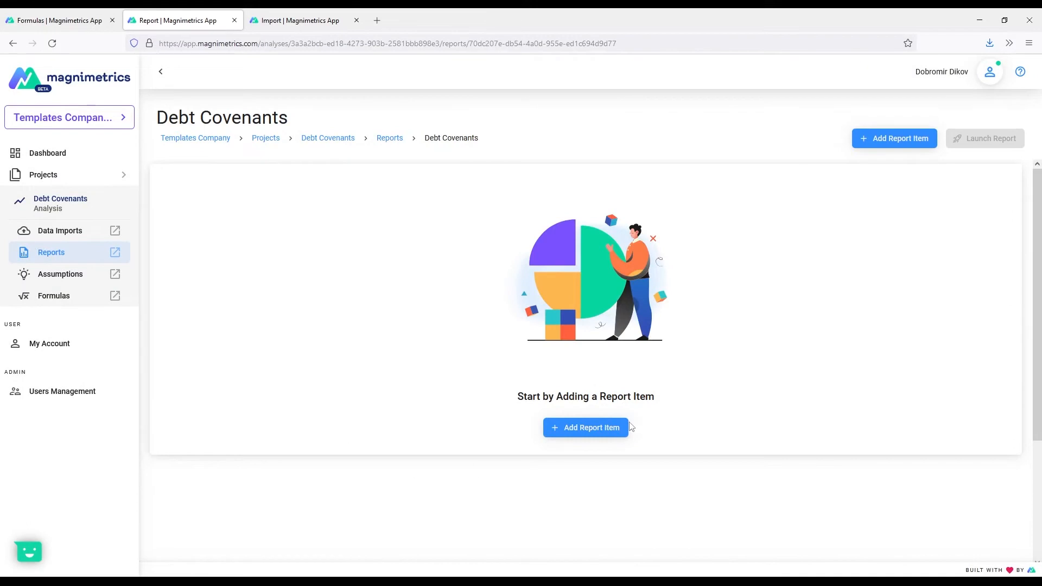
# Step: Add a heading to the report reading {{COMPANY_NAME}}: Debt Covenants Calculation
pyautogui.click(617, 433)
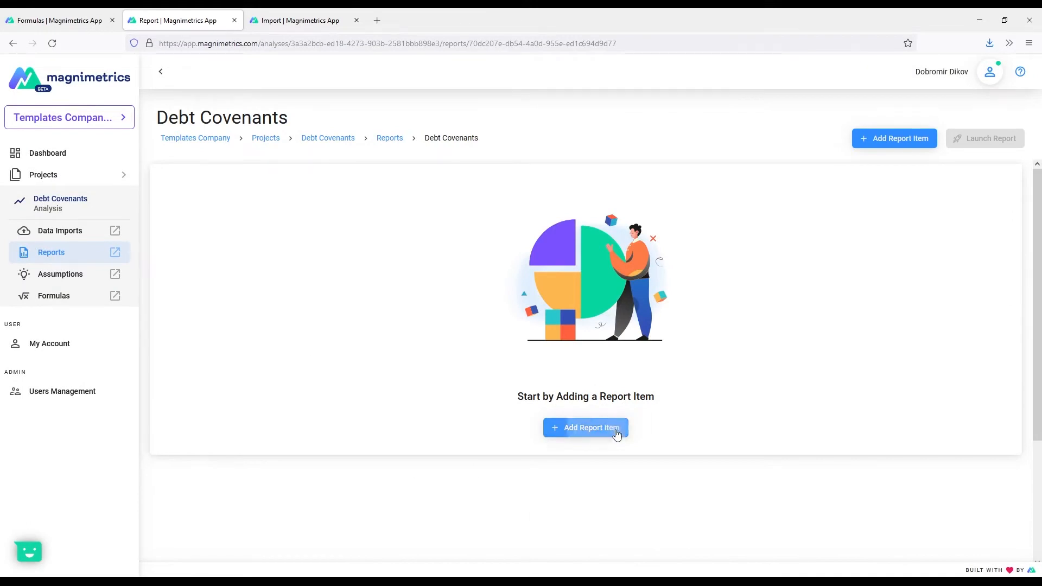
pyautogui.click(582, 430)
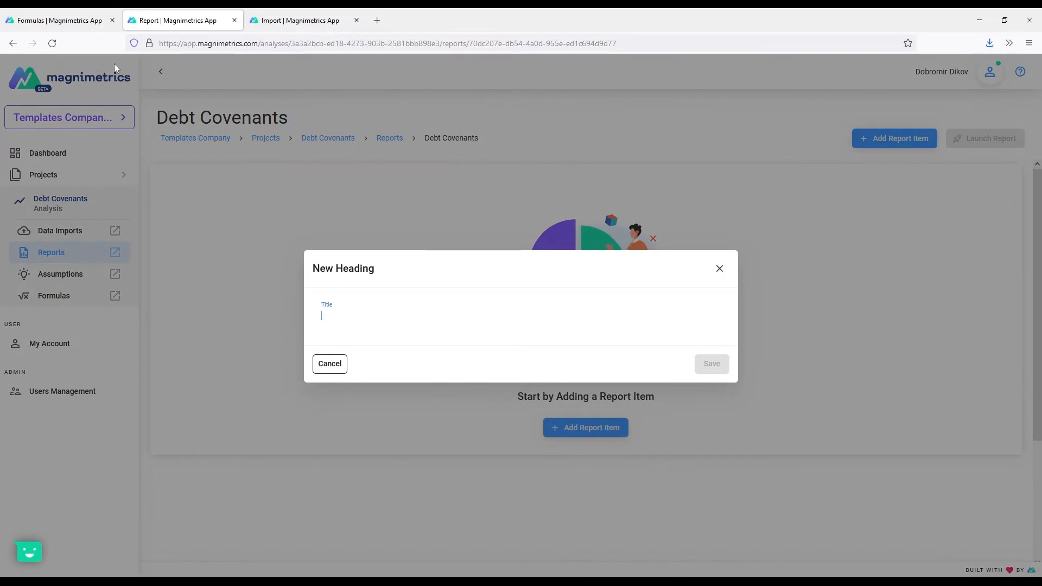
pyautogui.write('{{')
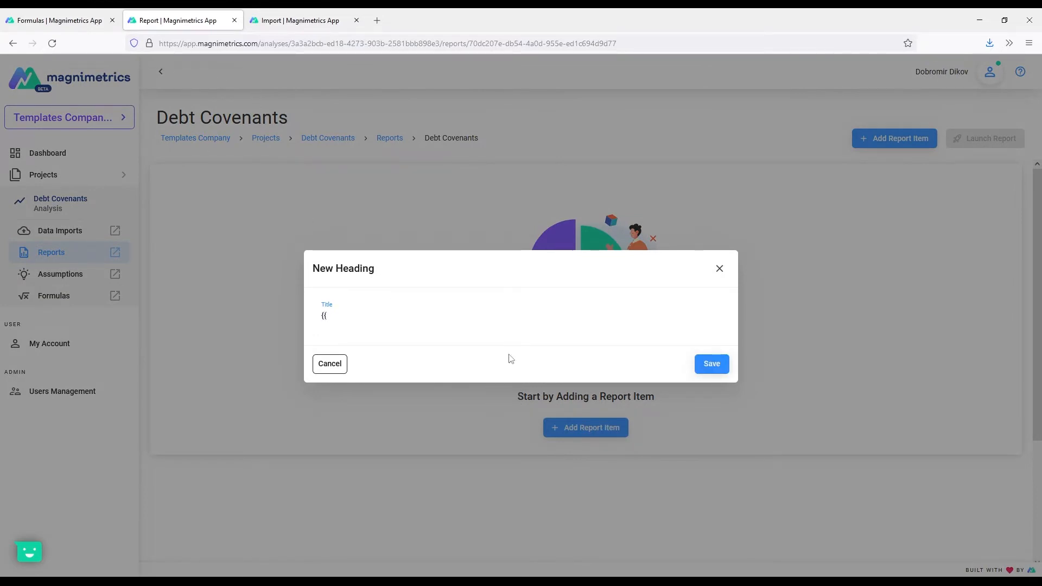
pyautogui.write('COMPANY_NA')
pyautogui.press('BackSpace')
pyautogui.press('BackSpace')
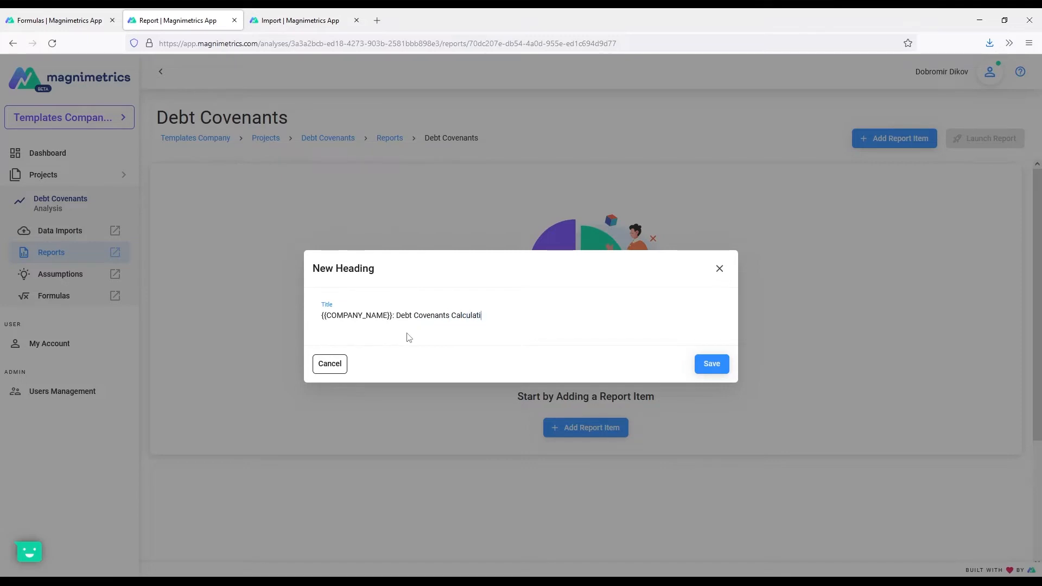
pyautogui.press('Return')
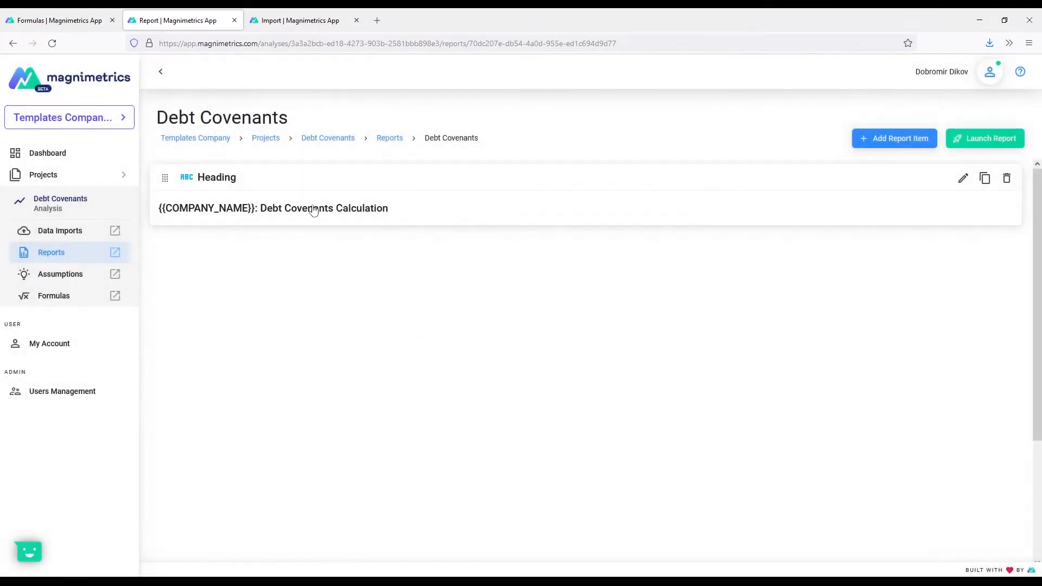
# Step: Add a report table with rows for BANK_DEBT, SHARE_CAPITAL, RETAINED_EARNINGS and DE_RATIO
pyautogui.click(911, 139)
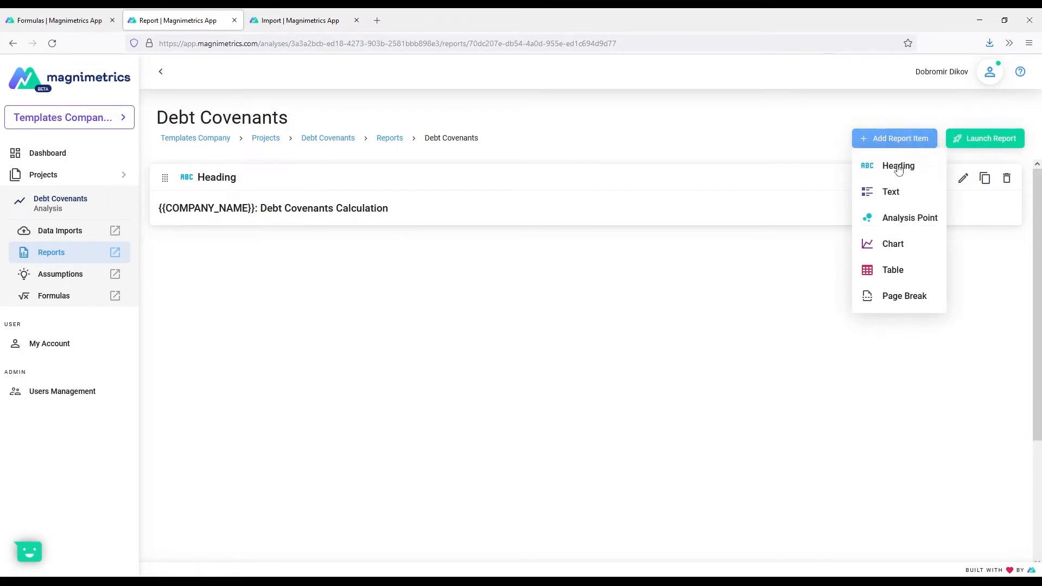
pyautogui.click(890, 272)
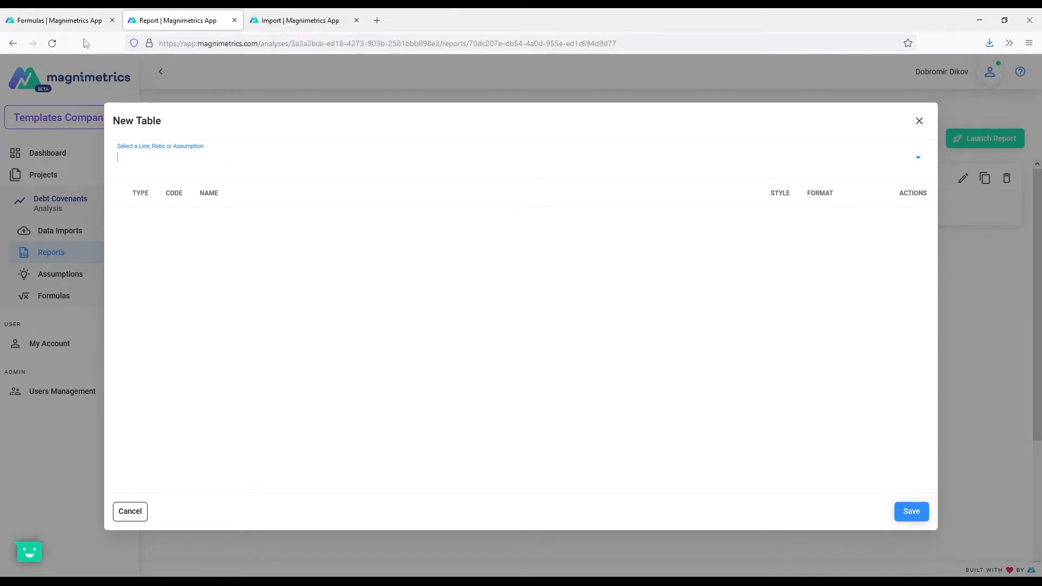
pyautogui.click(60, 20)
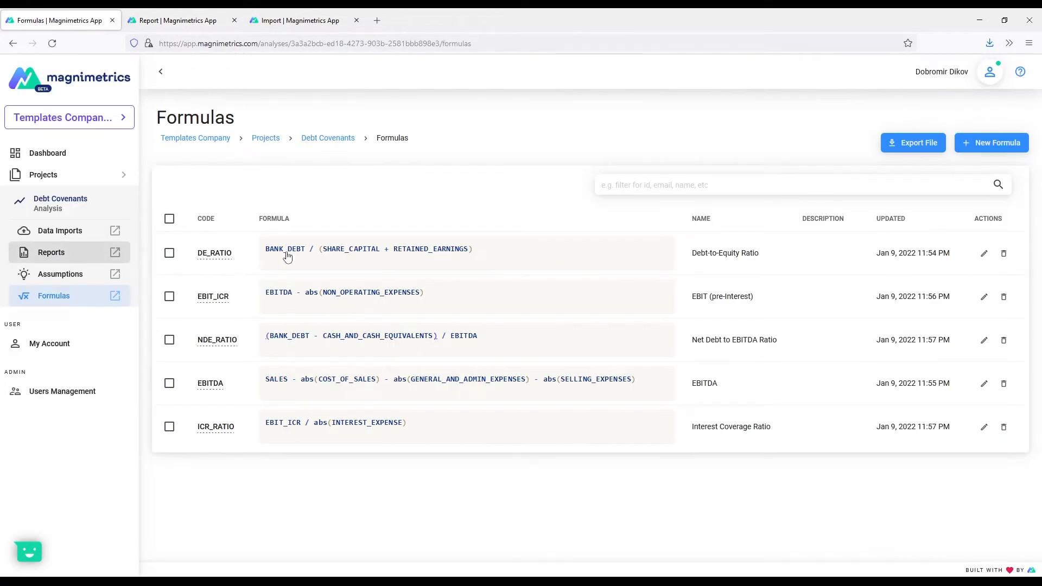
pyautogui.click(166, 26)
pyautogui.write('bank')
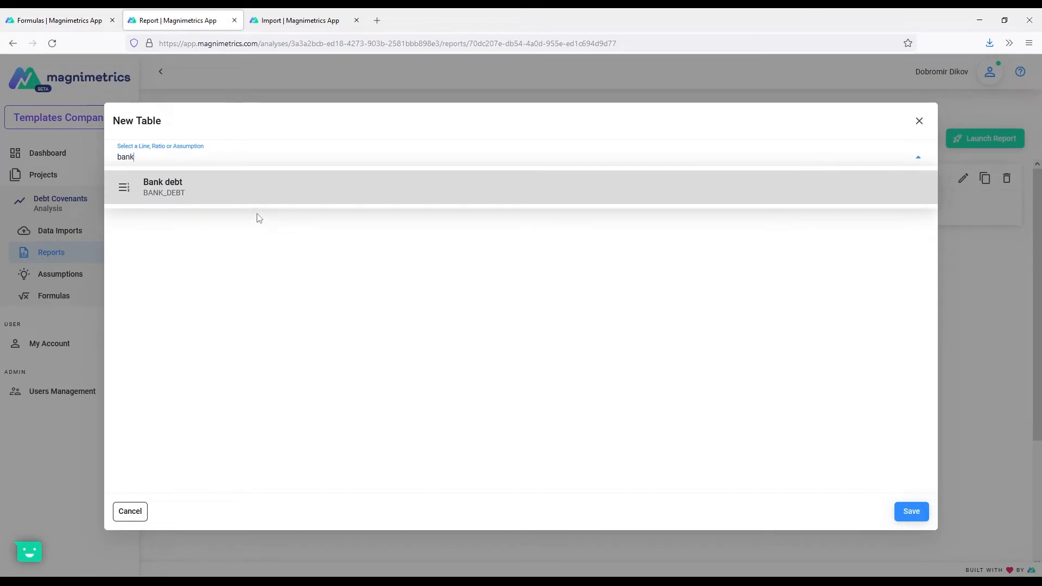
pyautogui.press('Return')
pyautogui.write('share')
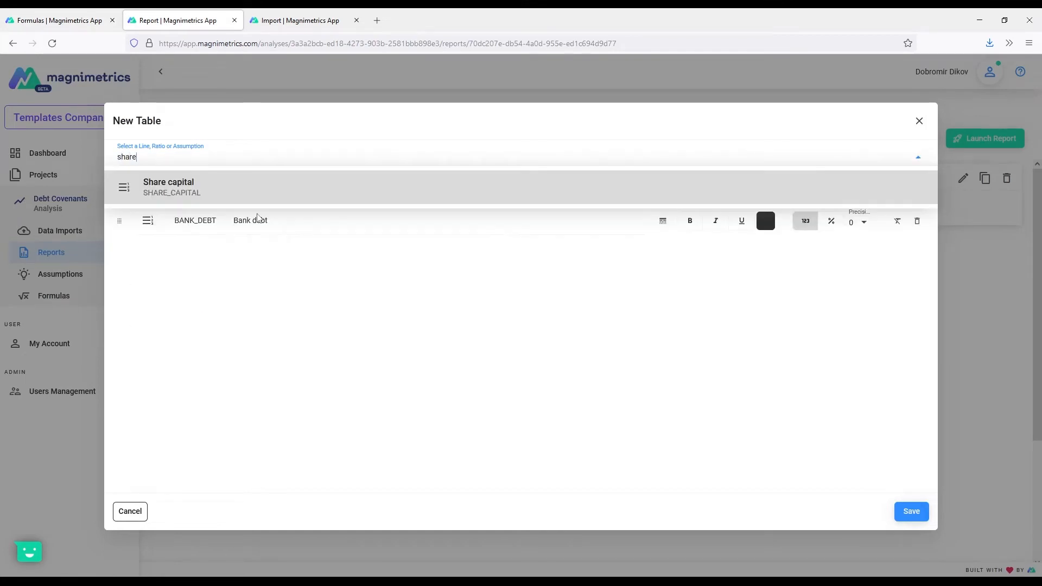
pyautogui.press('Return')
pyautogui.write('reta')
pyautogui.press('Return')
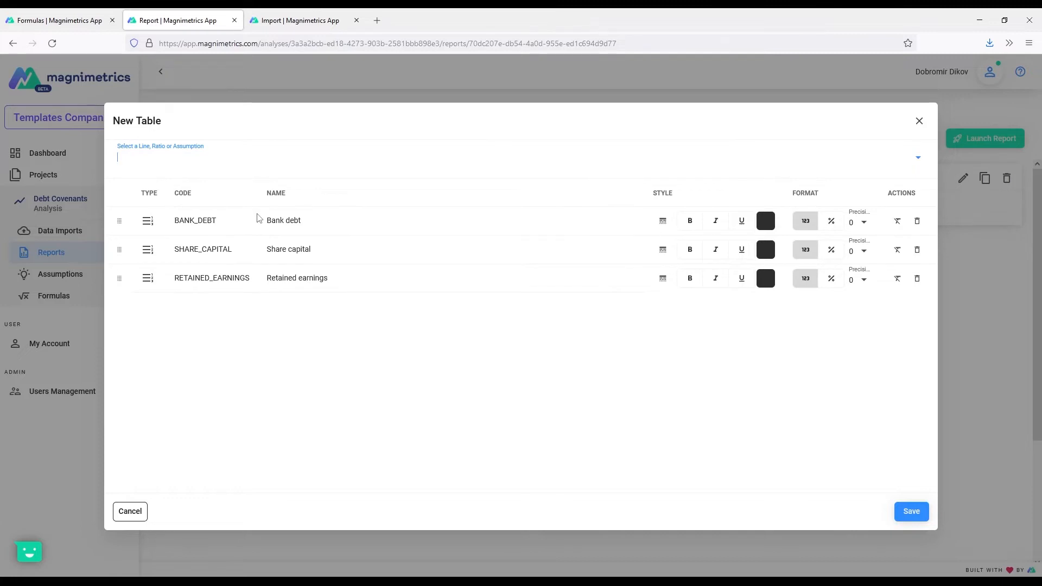
pyautogui.write('de')
pyautogui.press('Return')
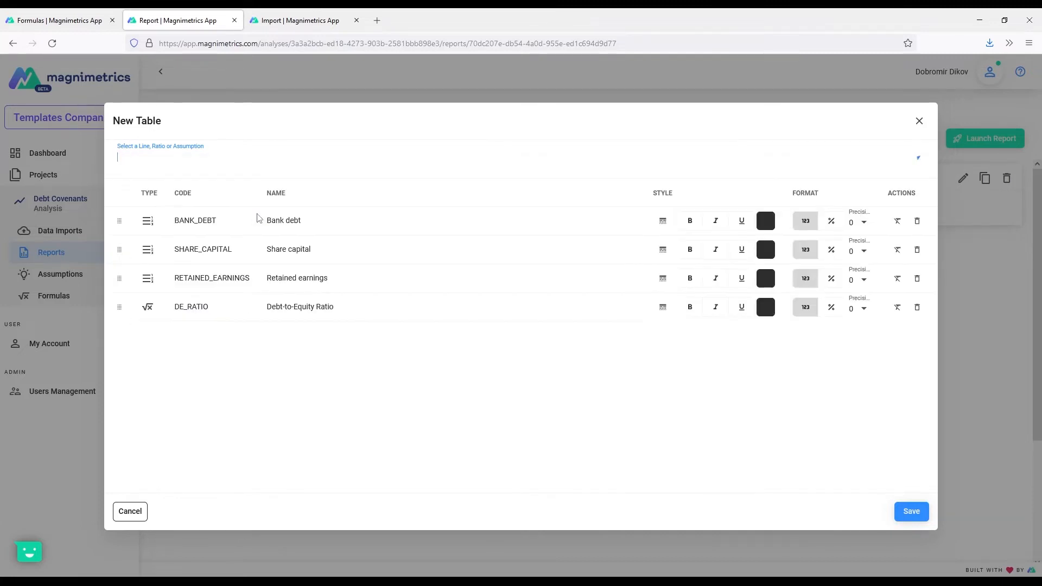
# Step: Put a thin border under Retained earnings, make Debt-to-Equity Ratio bold with a thicker single border beneath, and save the table
pyautogui.click(662, 278)
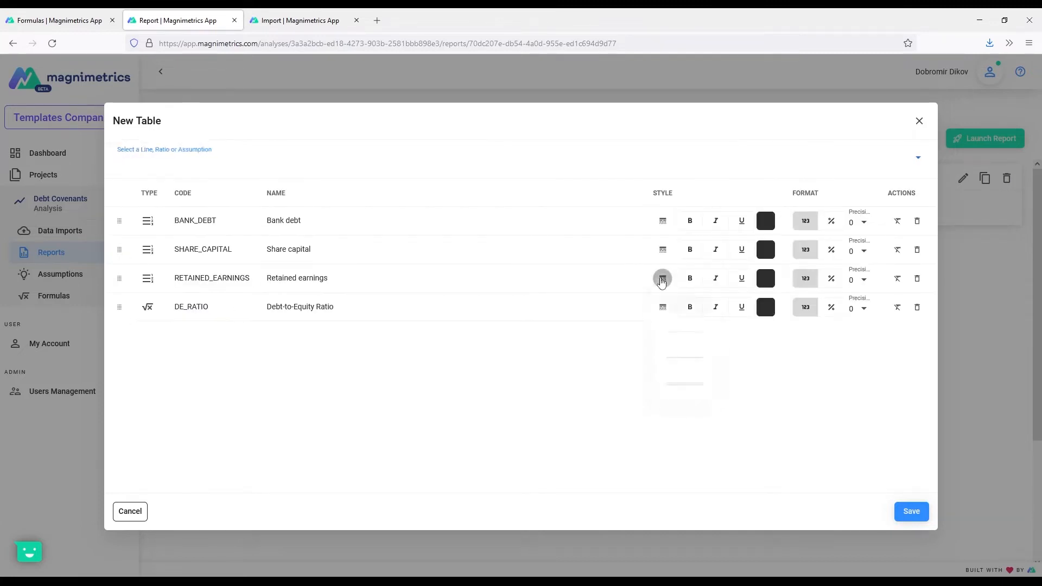
pyautogui.click(671, 334)
pyautogui.click(662, 307)
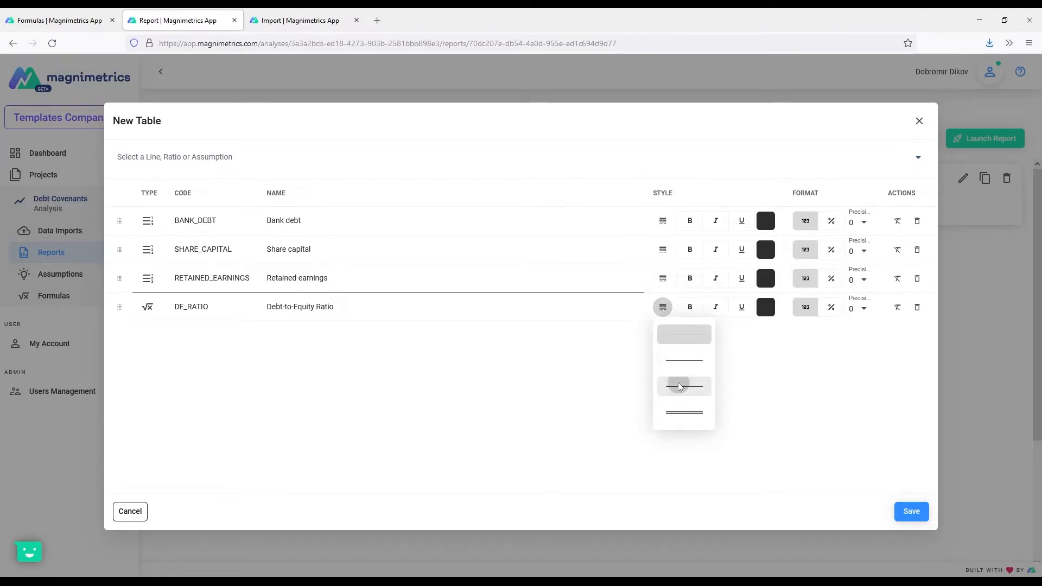
pyautogui.click(677, 386)
pyautogui.click(689, 307)
pyautogui.click(911, 514)
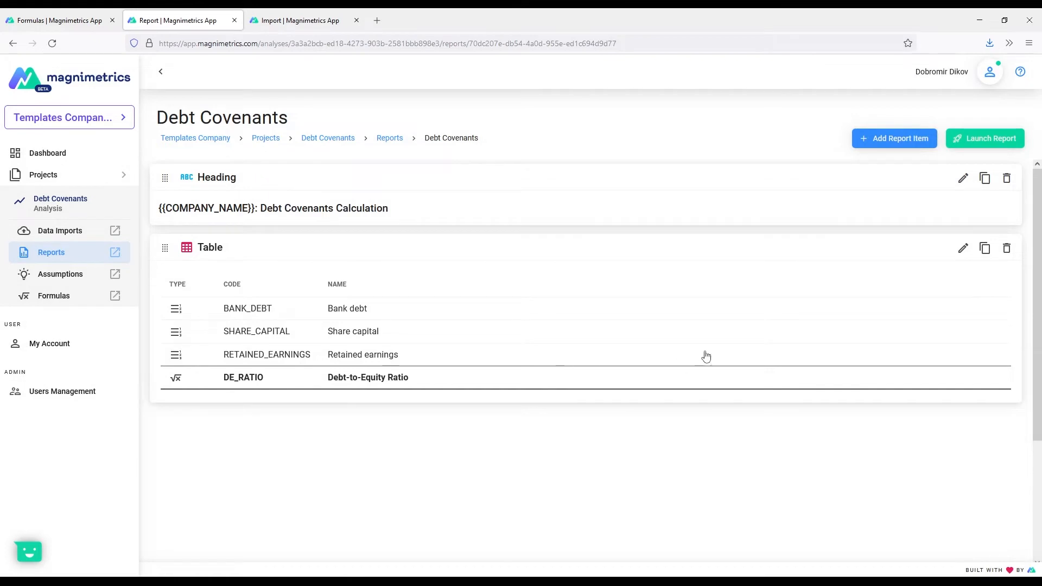
# Step: Add a second report table with rows for EBIT_ICR, INTEREST_EXPENSE and ICR_RATIO
pyautogui.click(888, 142)
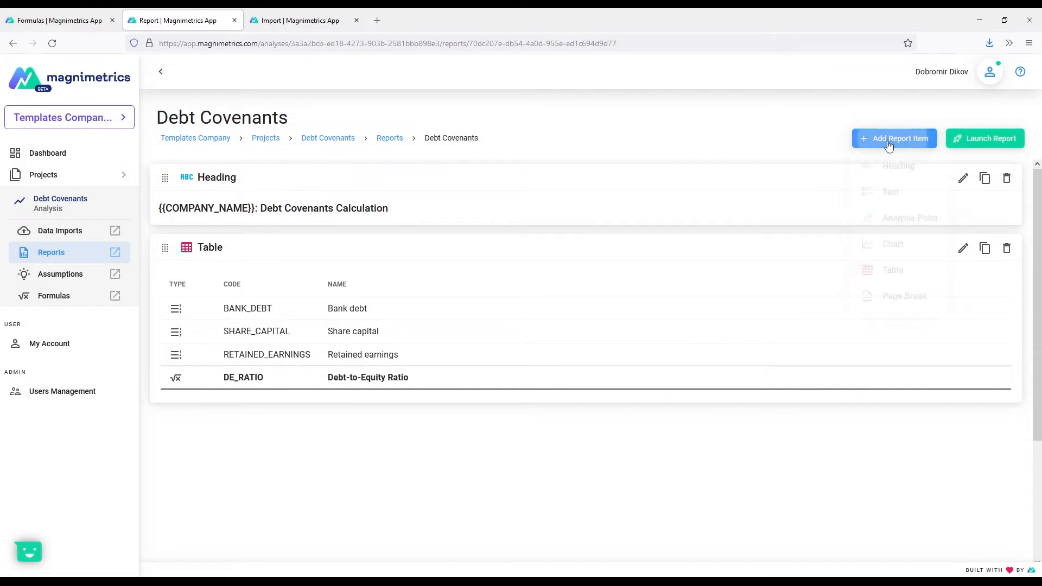
pyautogui.click(890, 270)
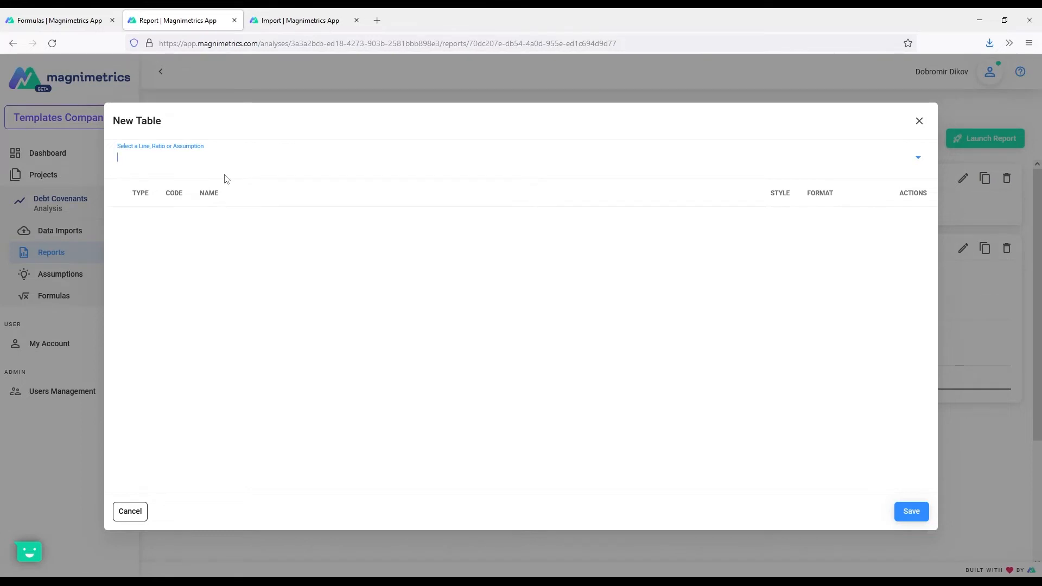
pyautogui.write('EBU')
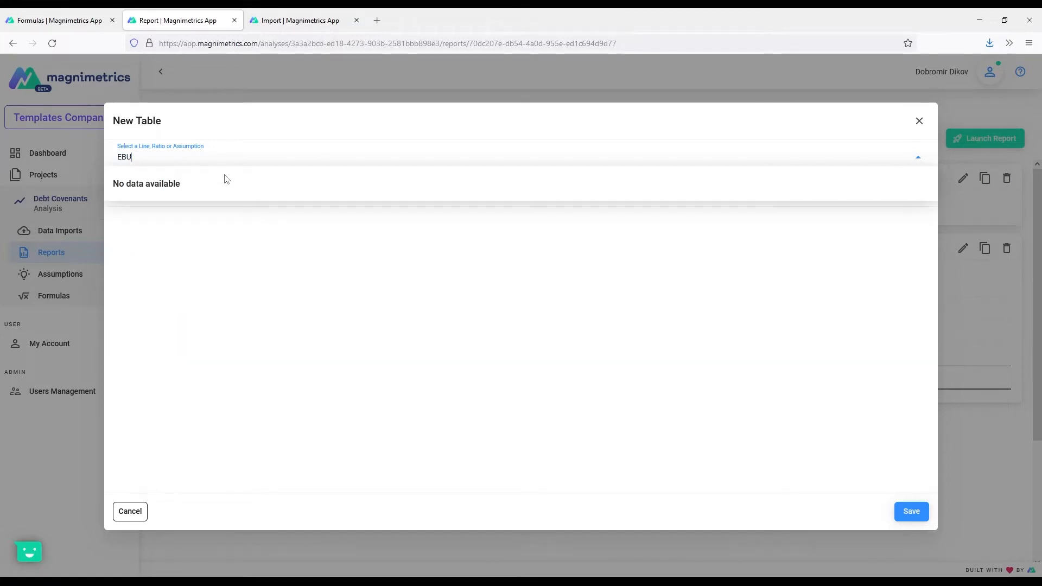
pyautogui.press('BackSpace')
pyautogui.write('I')
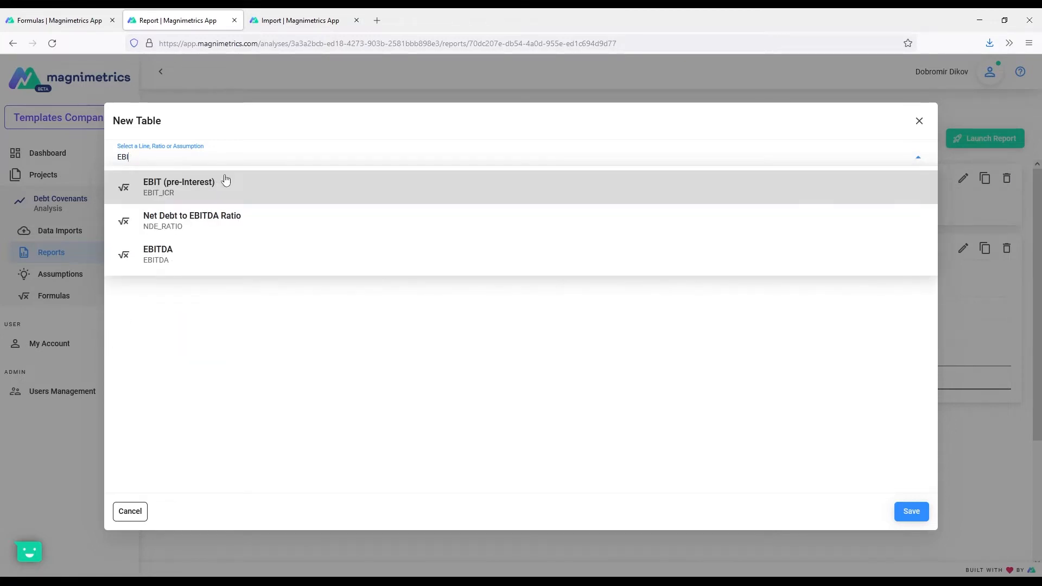
pyautogui.click(179, 190)
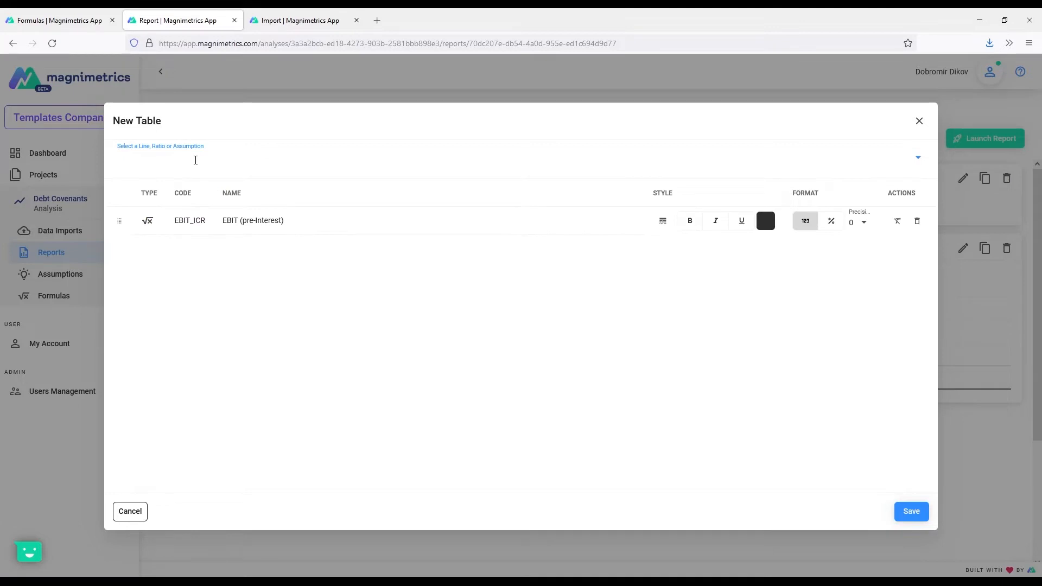
pyautogui.write('intere')
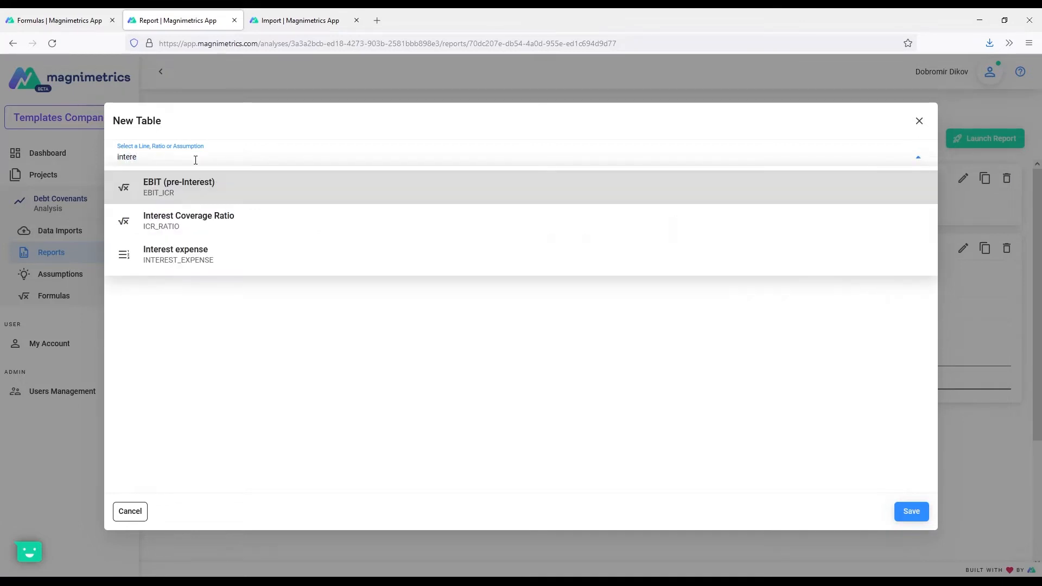
pyautogui.press('Down')
pyautogui.press('Down')
pyautogui.press('Return')
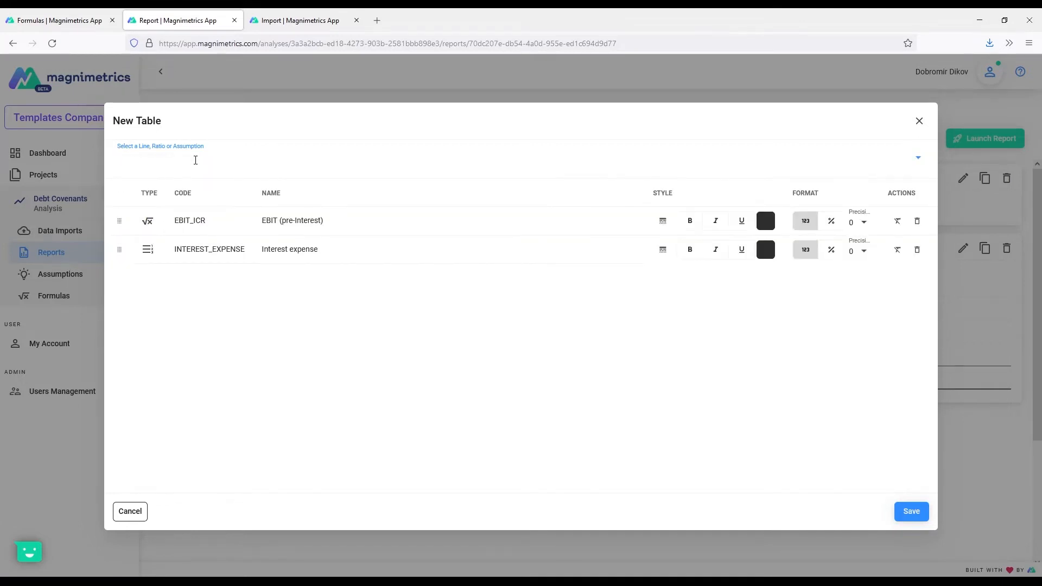
pyautogui.write('icr')
pyautogui.press('Down')
pyautogui.press('Return')
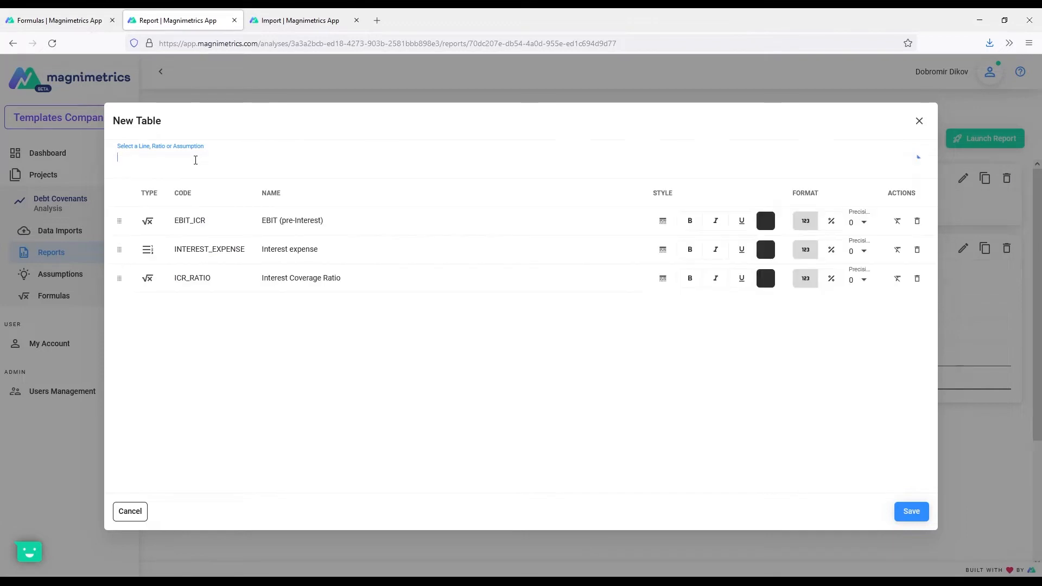
# Step: Put a thin border under Interest expense, make Interest Coverage Ratio bold with a thicker single border beneath, and save the table
pyautogui.click(662, 250)
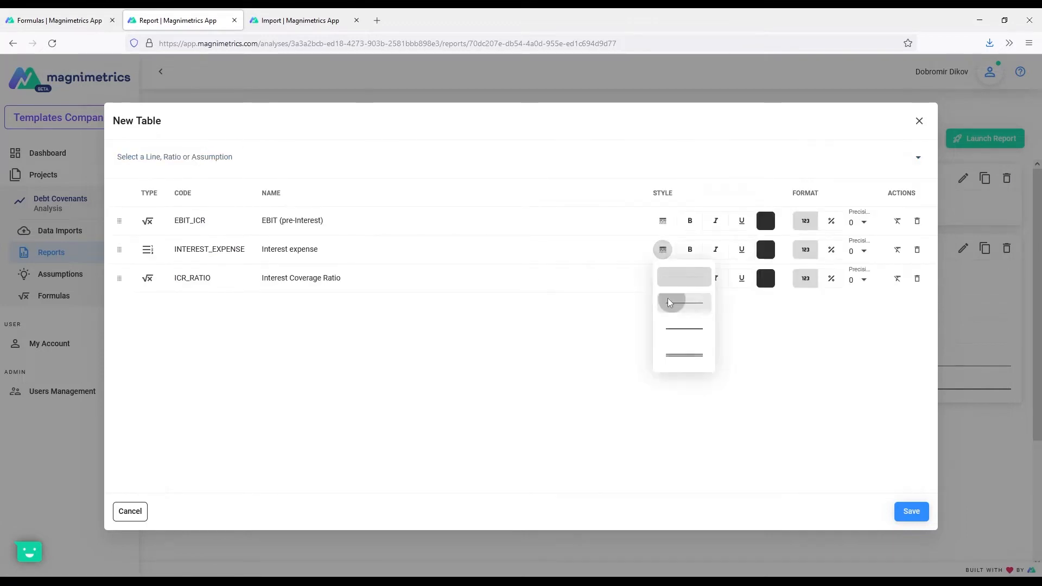
pyautogui.click(665, 291)
pyautogui.click(674, 358)
pyautogui.click(690, 278)
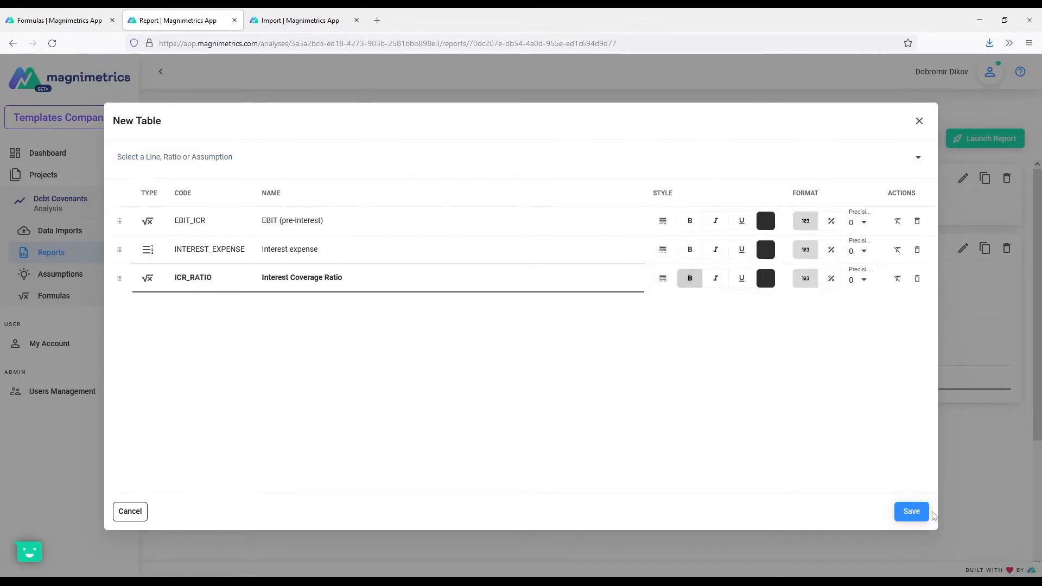
pyautogui.click(911, 512)
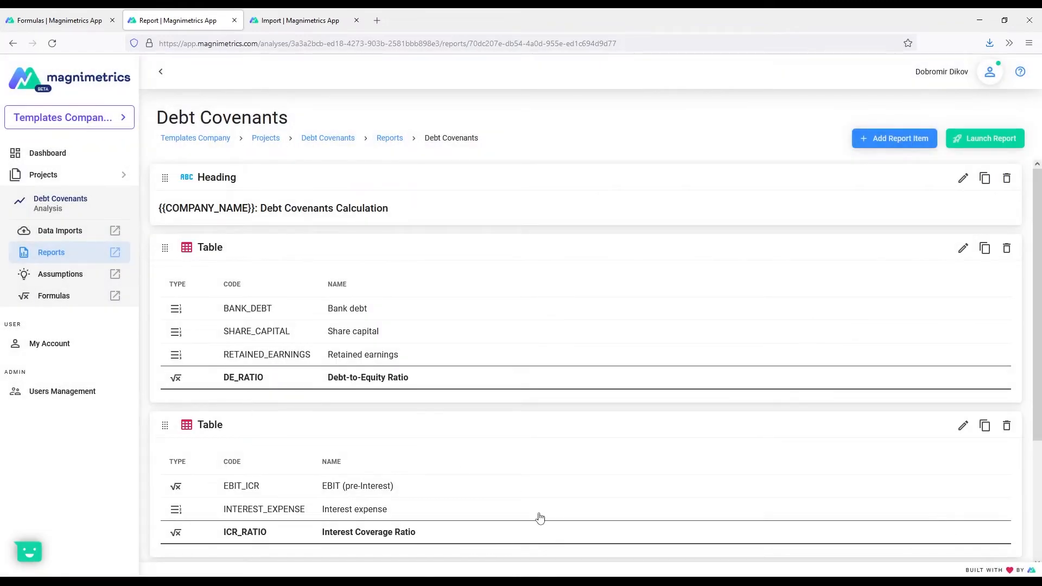
# Step: Set the Debt-to-Equity Ratio row's precision to 2 in the first table and save it
pyautogui.scroll(-6, 499, 514)
pyautogui.scroll(5, 500, 514)
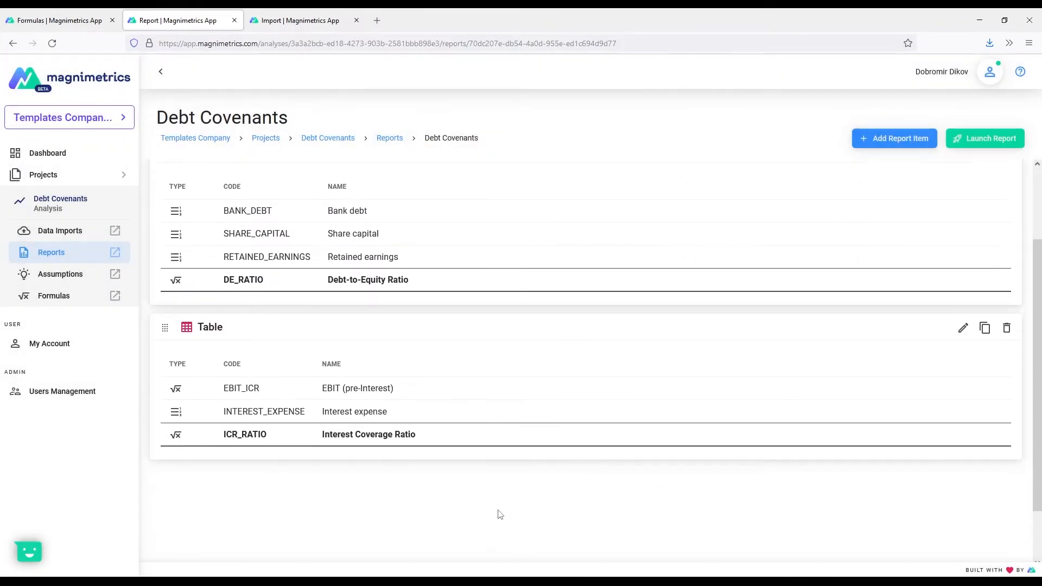
pyautogui.scroll(1, 497, 510)
pyautogui.click(414, 350)
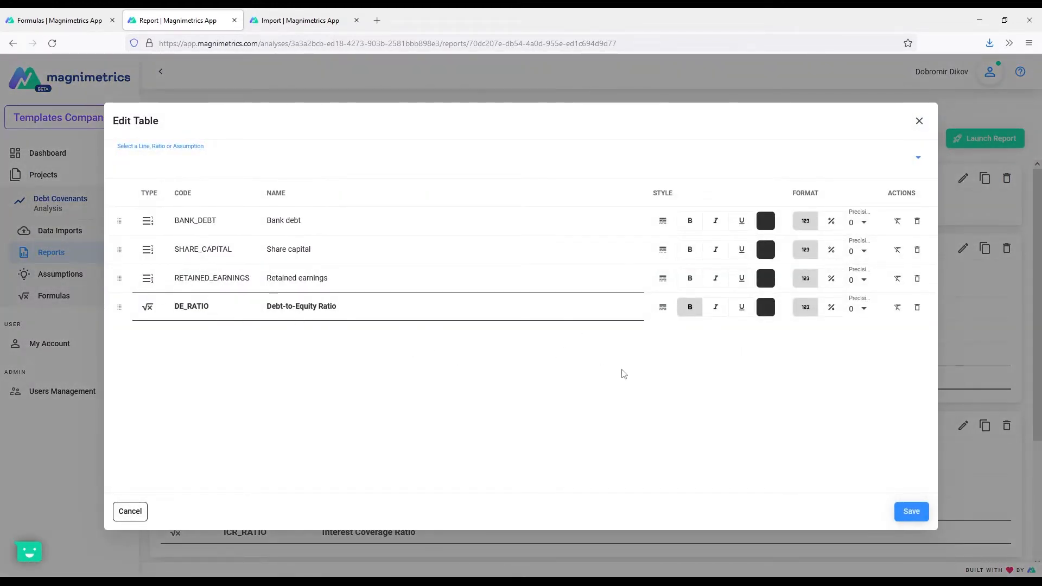
pyautogui.click(858, 308)
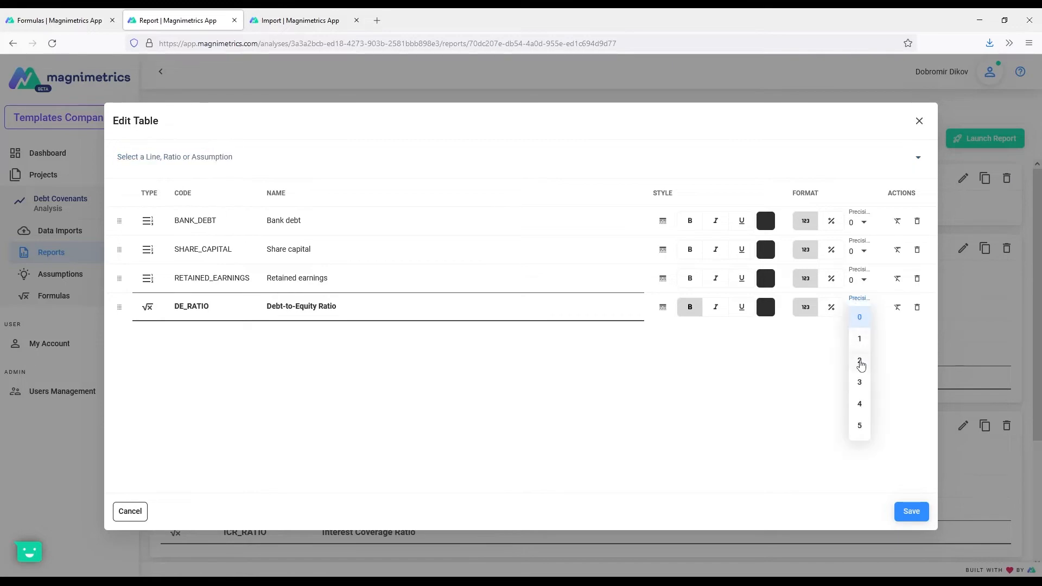
pyautogui.click(860, 360)
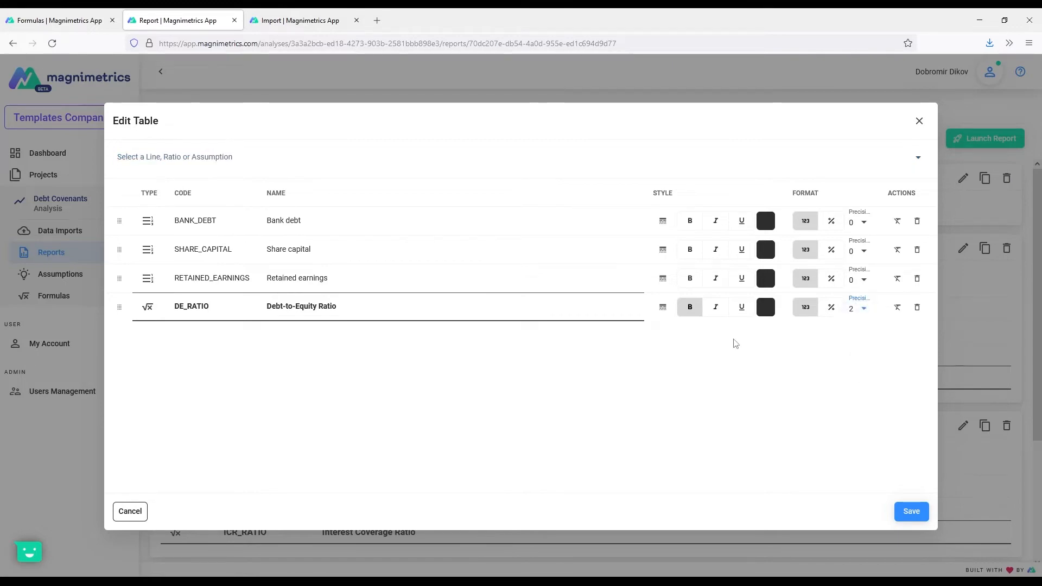
pyautogui.click(907, 513)
# Step: Set the Interest Coverage Ratio row's precision to 2 in the second report table and save it
pyautogui.scroll(-3, 374, 388)
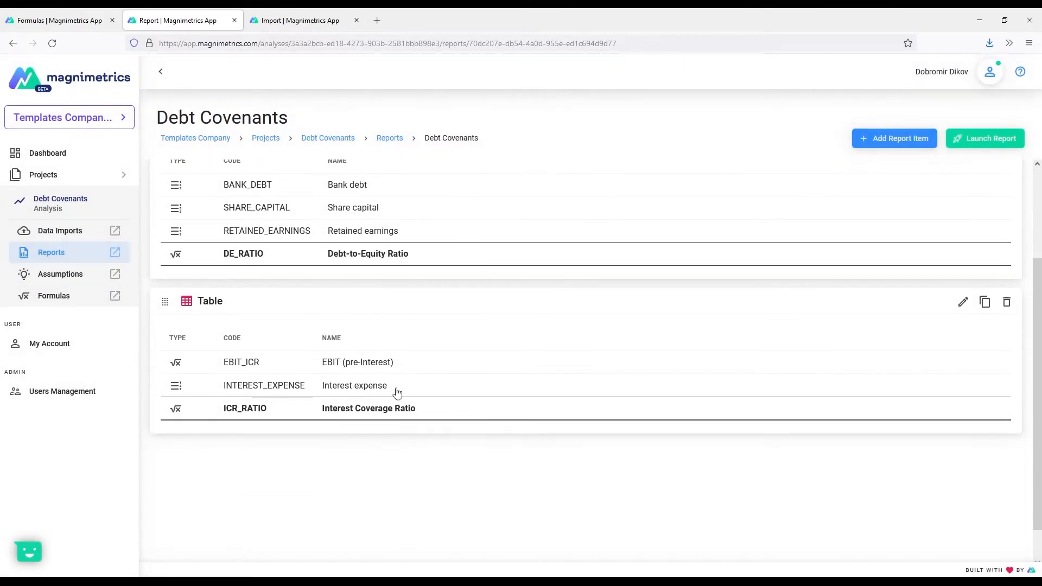
pyautogui.click(963, 301)
pyautogui.click(858, 280)
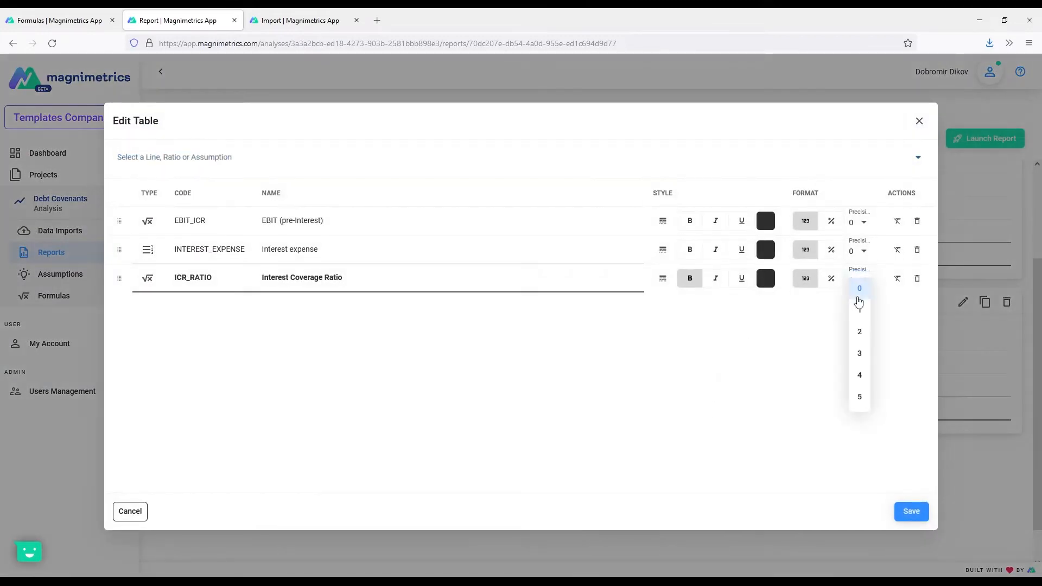
pyautogui.click(856, 332)
pyautogui.click(911, 512)
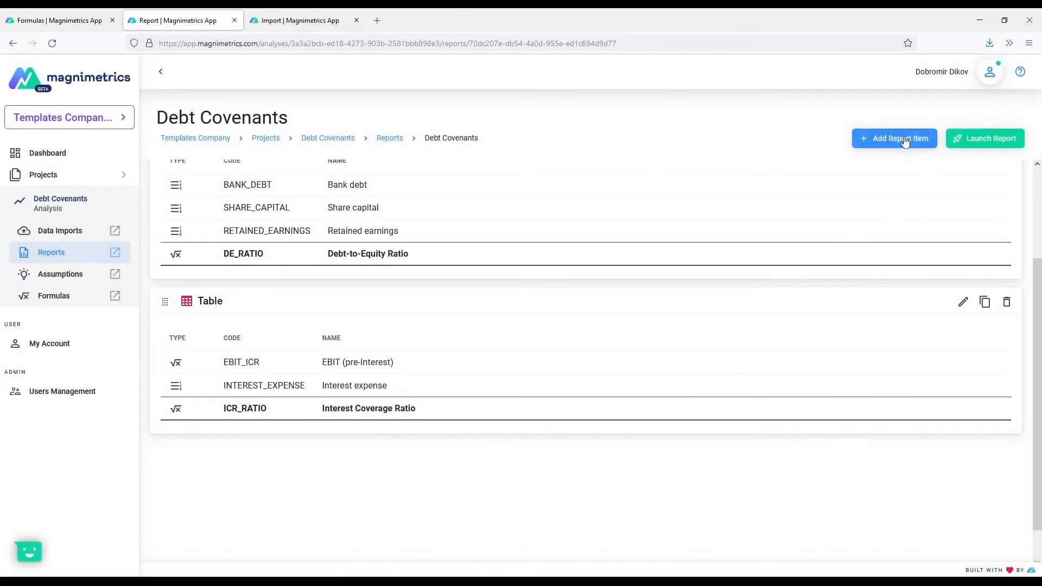
# Step: Start a third report table with rows for BANK_DEBT and CASH_AND_CASH_EQUIVALENTS, checking the NDE_RATIO formula on the Formulas page
pyautogui.click(902, 139)
pyautogui.click(898, 278)
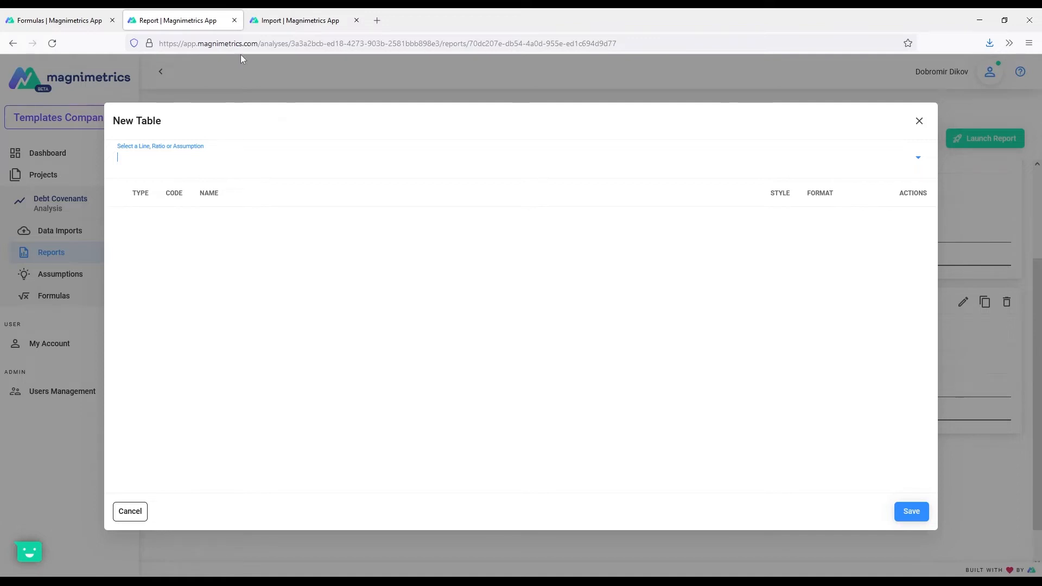
pyautogui.click(43, 20)
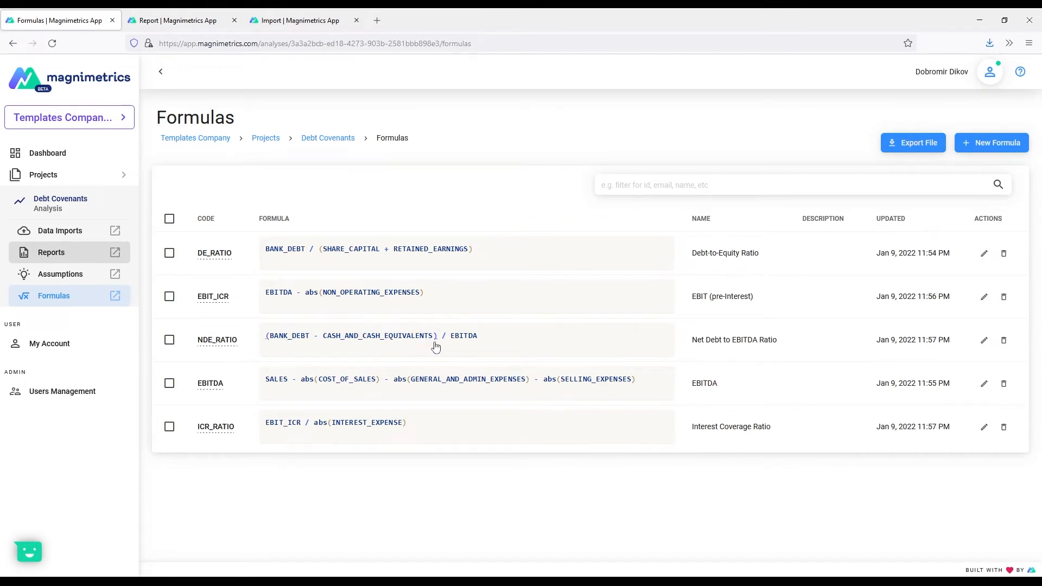
pyautogui.click(196, 23)
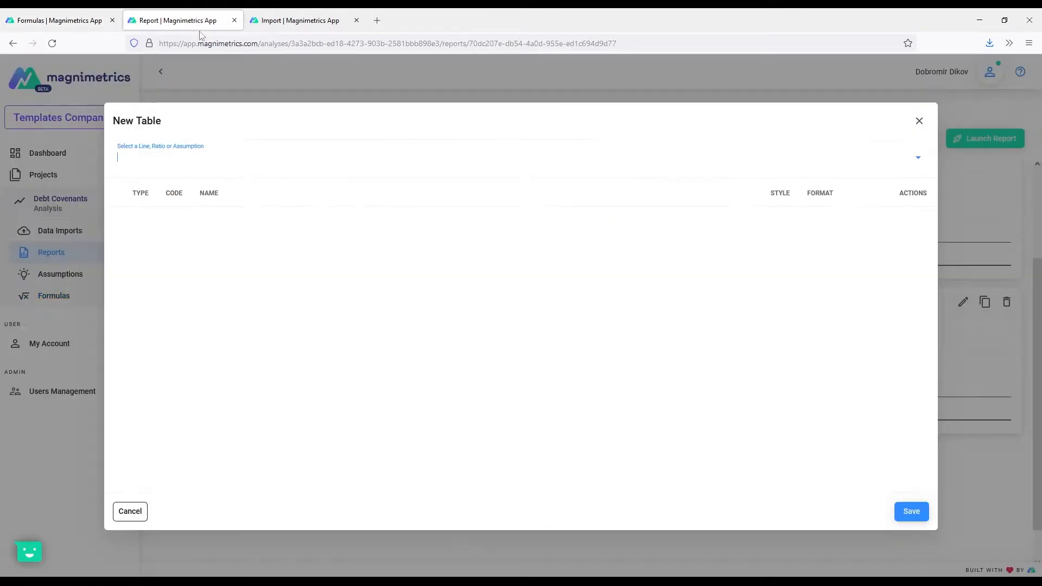
pyautogui.write('bank')
pyautogui.click(247, 187)
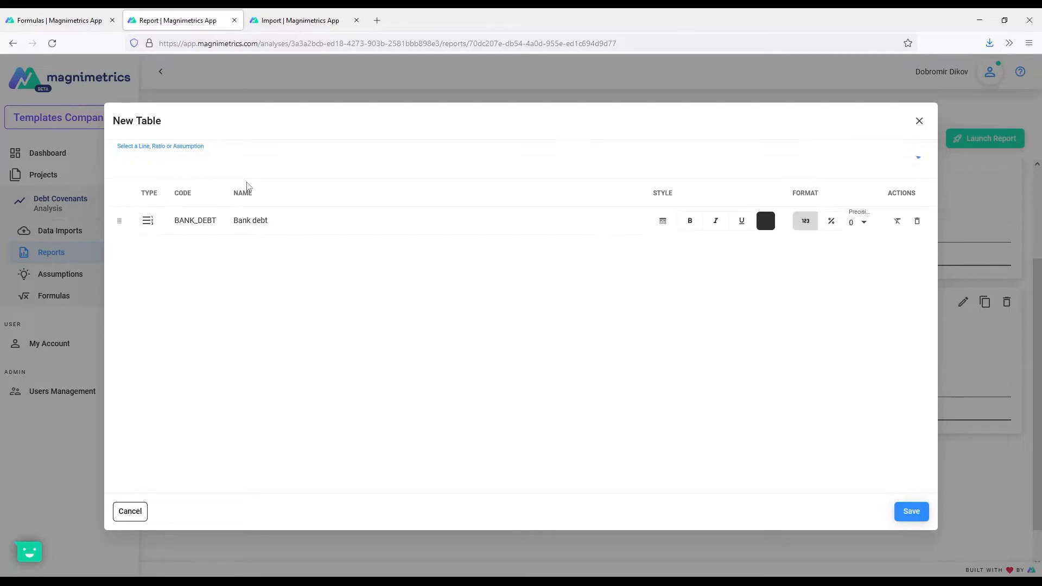
pyautogui.write('cash')
pyautogui.click(248, 188)
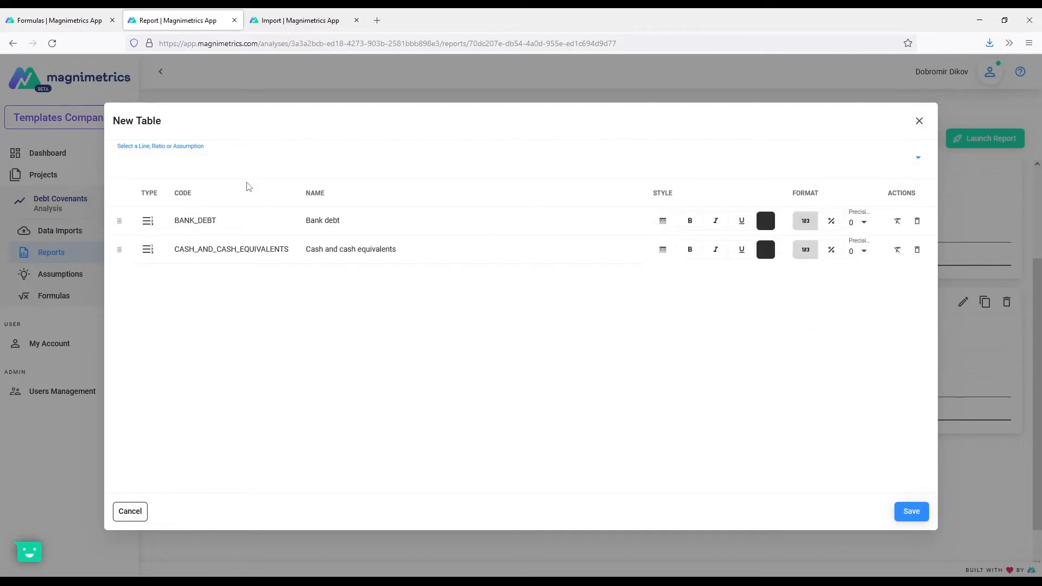
# Step: Add NDE_RATIO and EBITDA rows to the new table and place EBITDA above NDE_RATIO
pyautogui.write('nde')
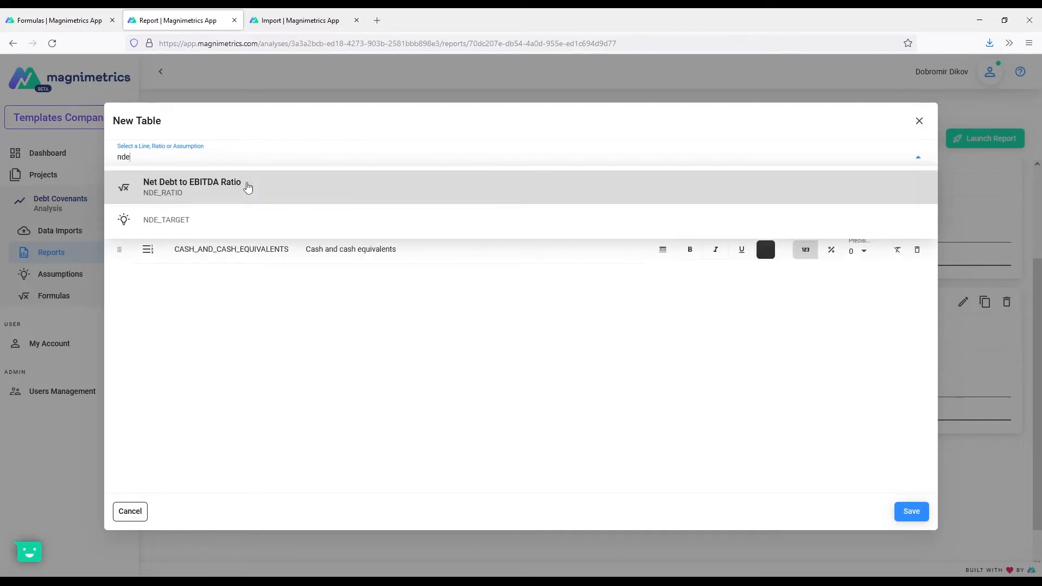
pyautogui.click(247, 184)
pyautogui.write('ebitda')
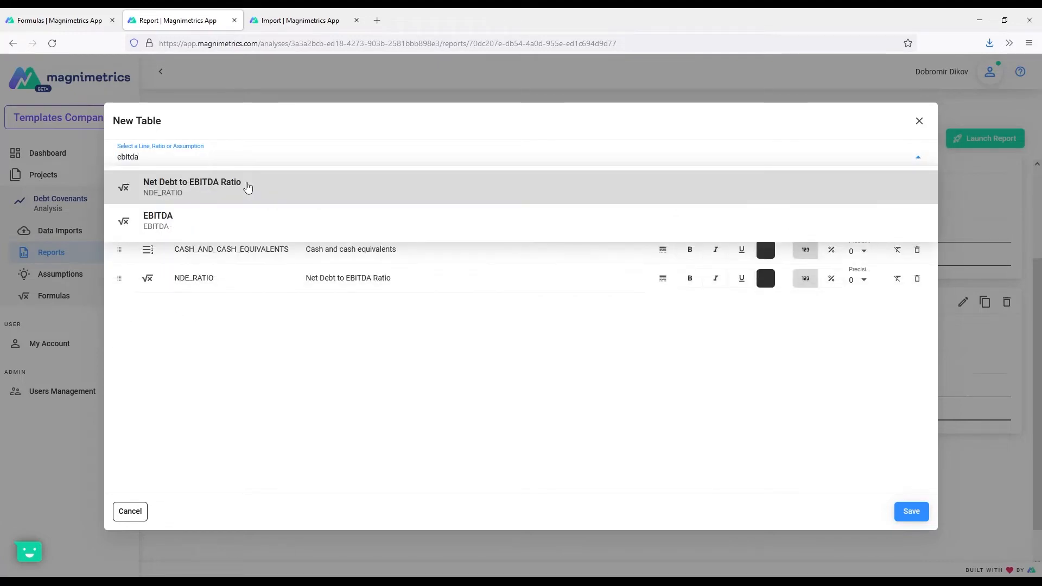
pyautogui.press('Down')
pyautogui.press('Return')
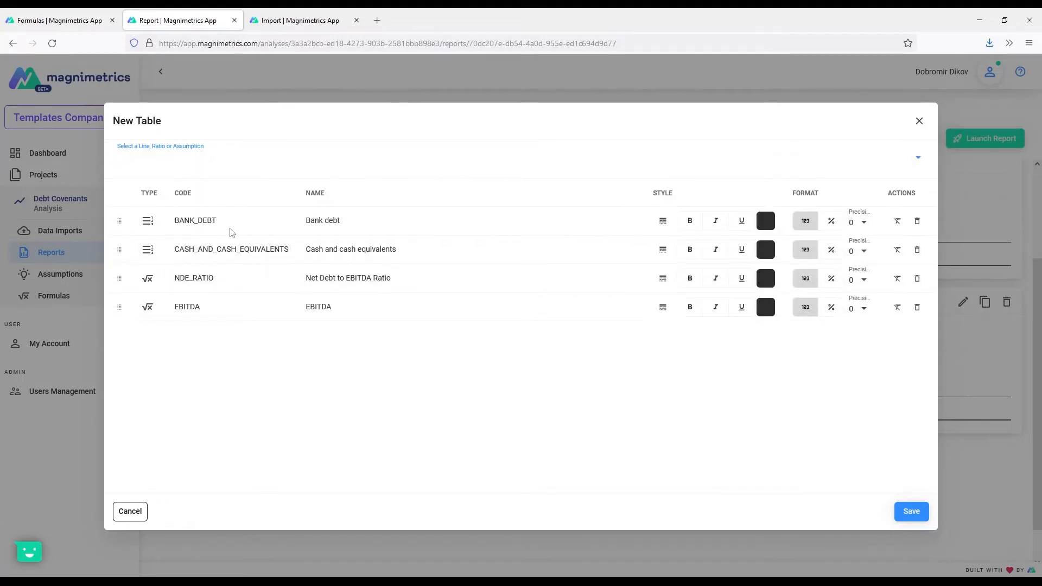
pyautogui.moveTo(120, 307); pyautogui.dragTo(120, 279)
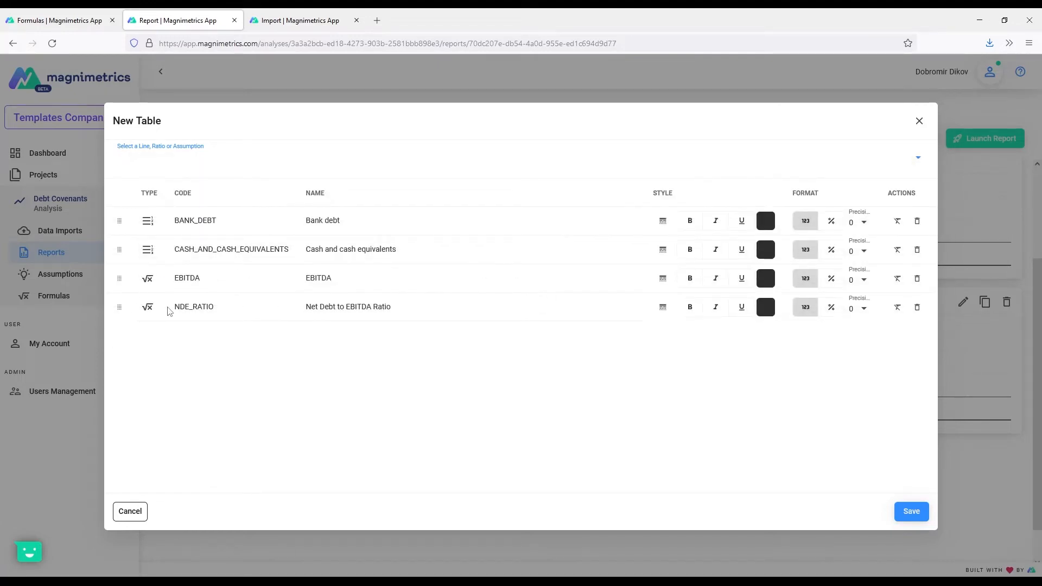
# Step: Put a thin border under EBITDA, make Net Debt to EBITDA Ratio bold with a thicker single border and precision 2, and save the table
pyautogui.click(663, 277)
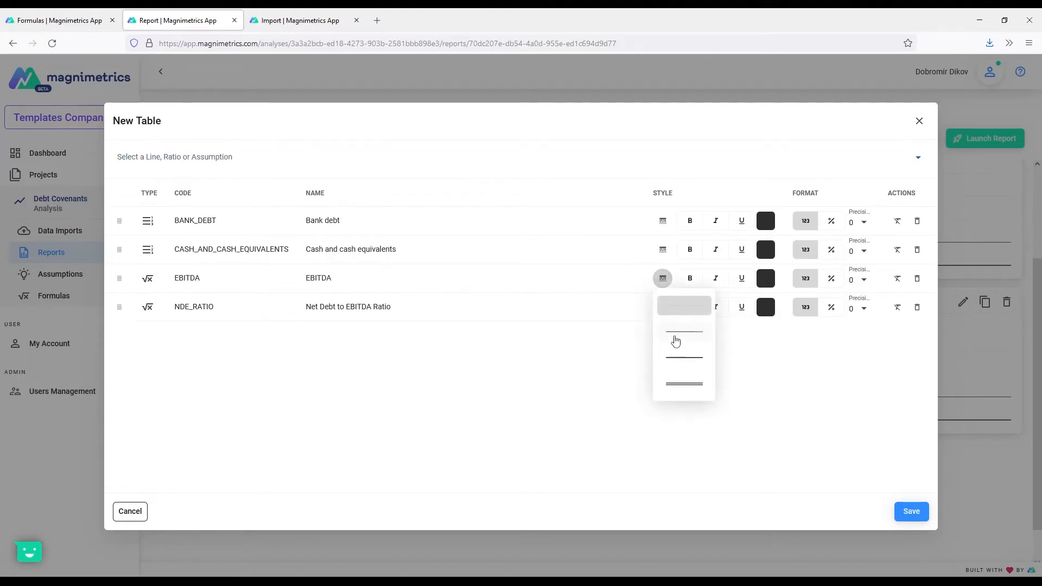
pyautogui.click(674, 341)
pyautogui.click(662, 307)
pyautogui.click(679, 388)
pyautogui.click(690, 307)
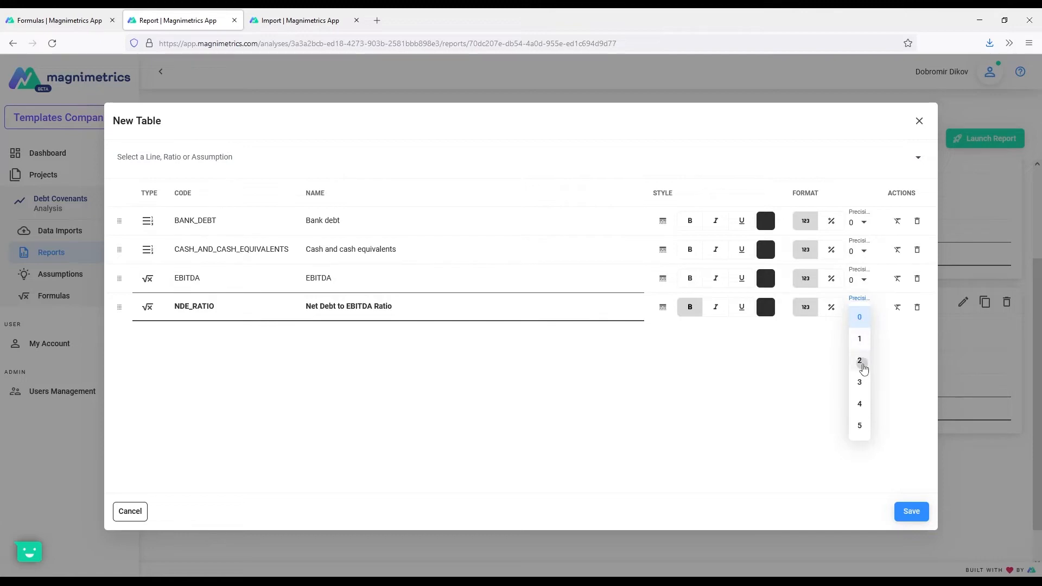
pyautogui.click(860, 361)
pyautogui.click(908, 514)
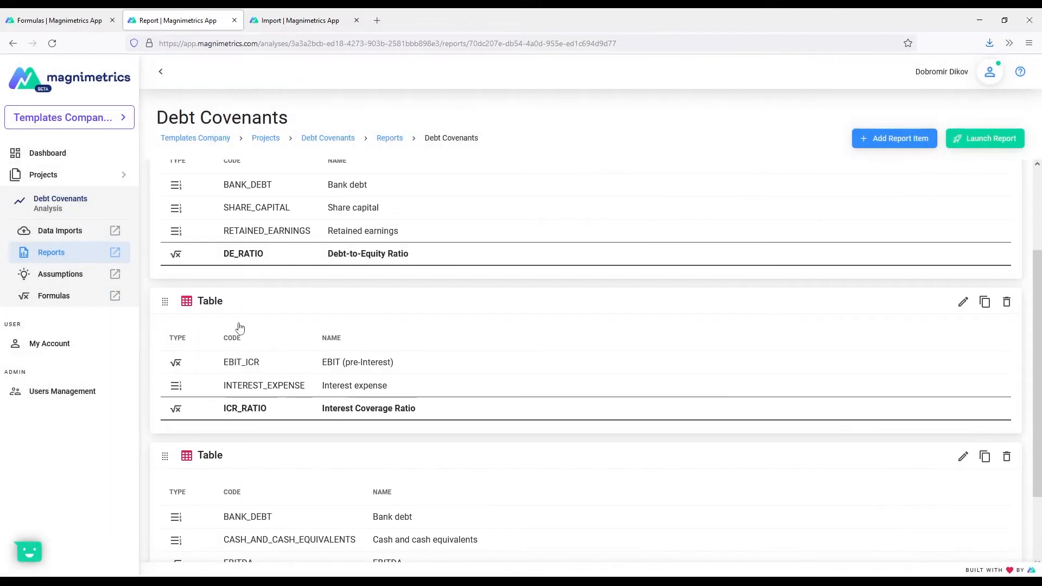
# Step: Launch the report and review the three ratio tables for CY 2018 to CY 2020
pyautogui.scroll(-3, 420, 461)
pyautogui.scroll(1, 415, 483)
pyautogui.scroll(3, 337, 460)
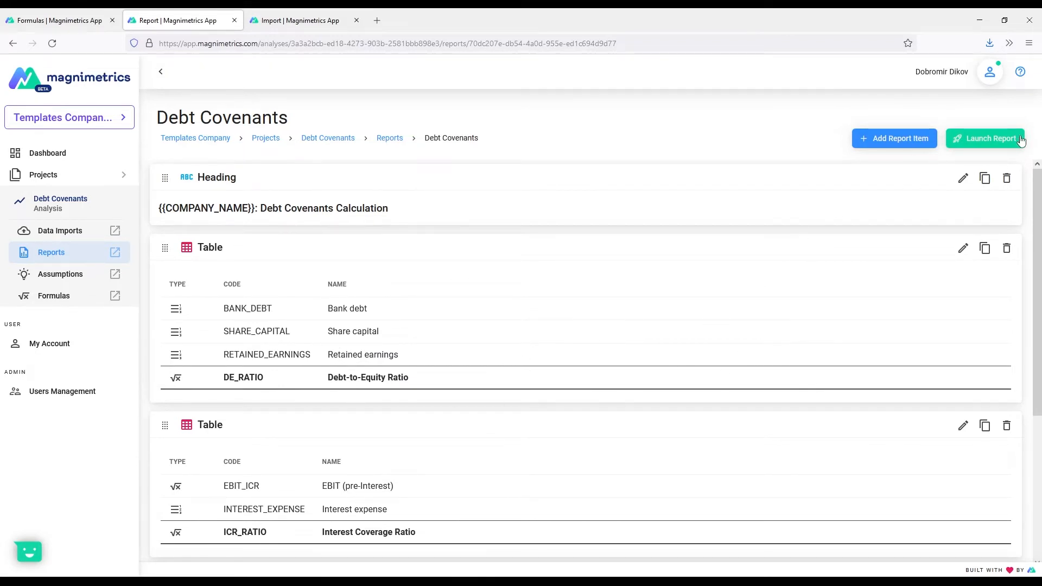
pyautogui.click(987, 141)
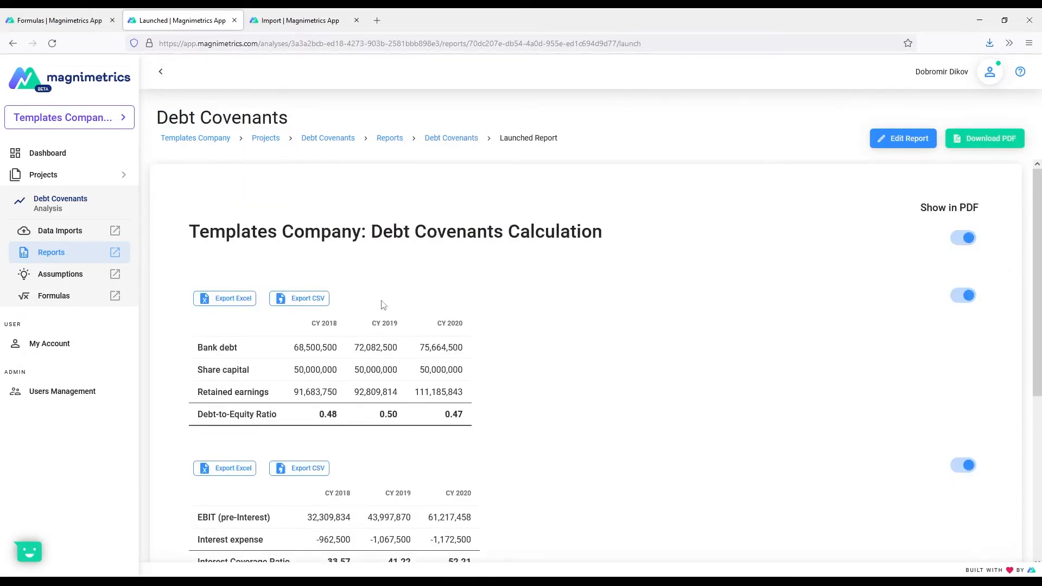
pyautogui.scroll(-1, 339, 396)
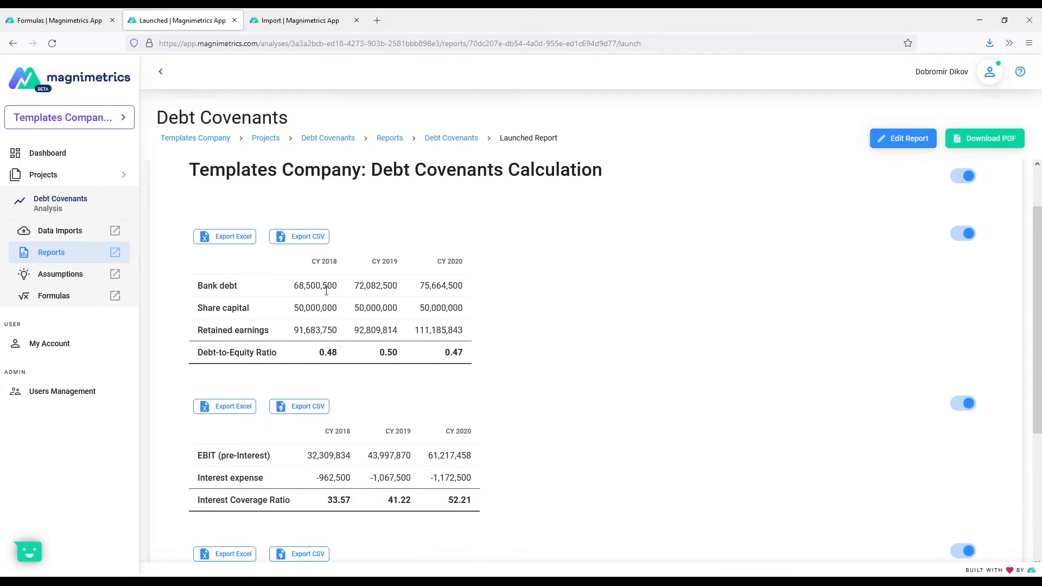
pyautogui.scroll(-2, 336, 380)
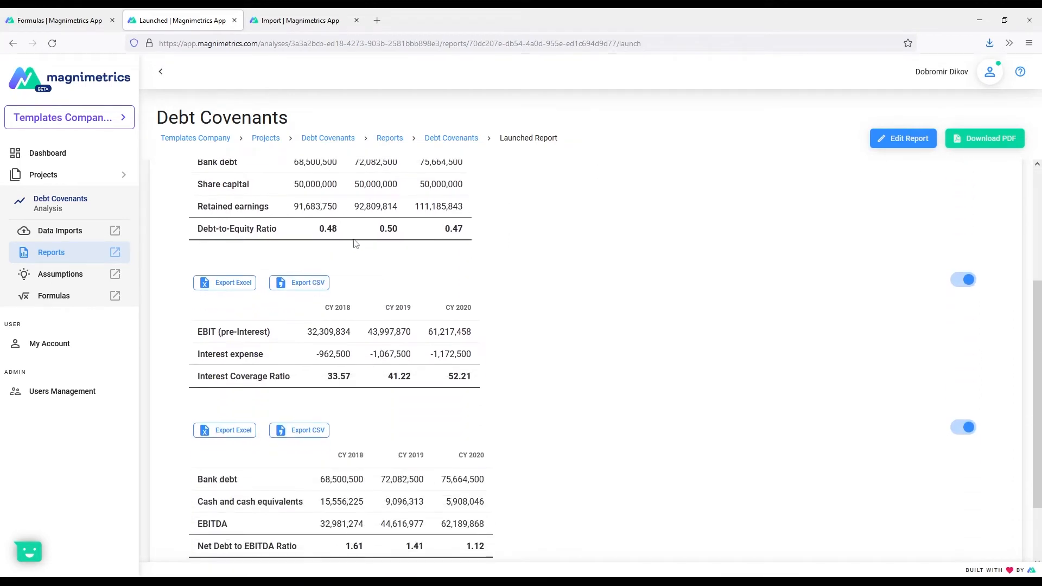
pyautogui.scroll(3, 385, 413)
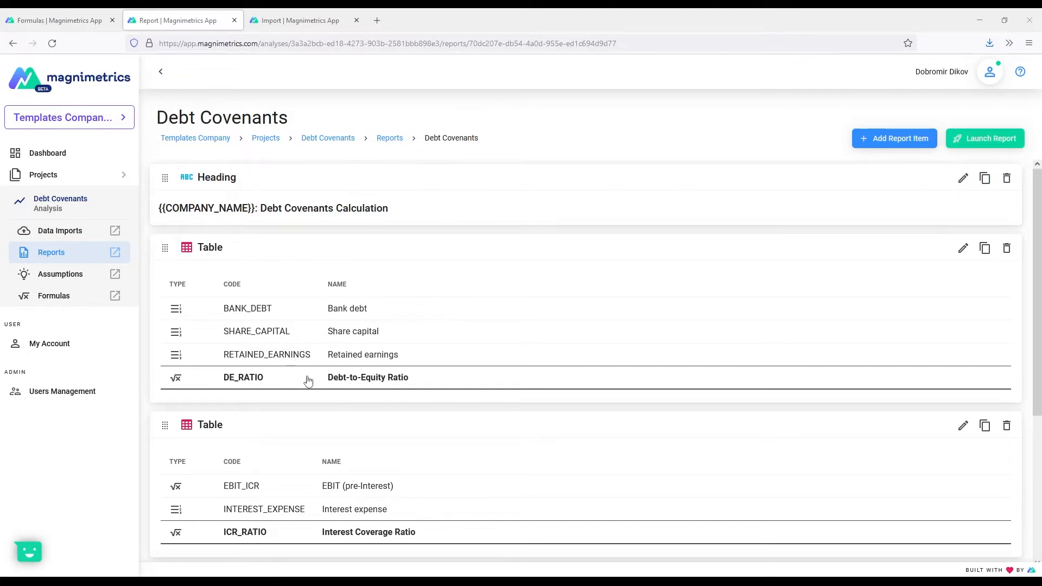
# Step: Look through the report items, check the covenant targets on the Assumptions page in a separate tab, and return to the report
pyautogui.scroll(-1, 285, 393)
pyautogui.scroll(-3, 325, 390)
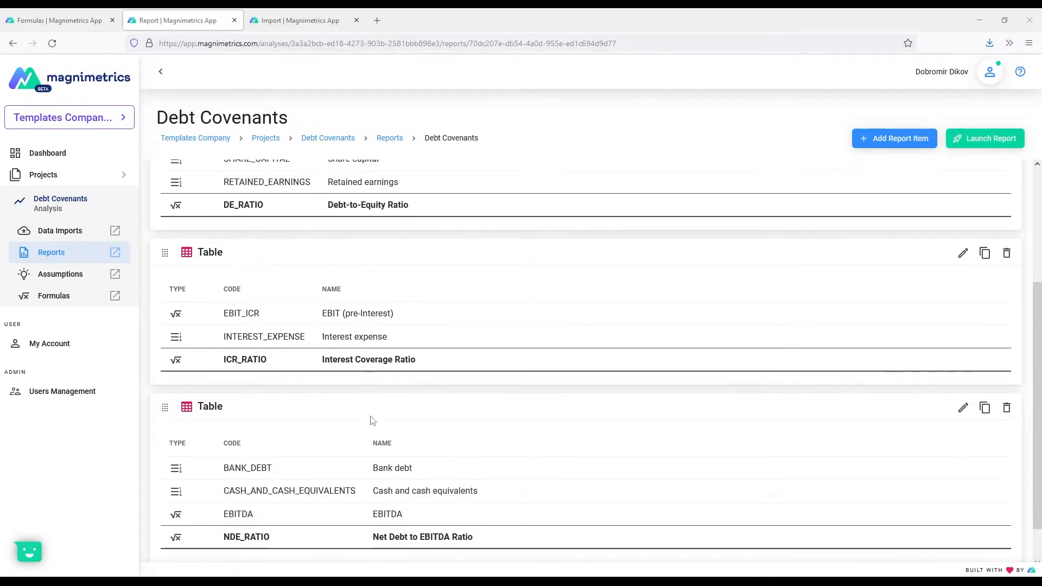
pyautogui.scroll(-1, 375, 411)
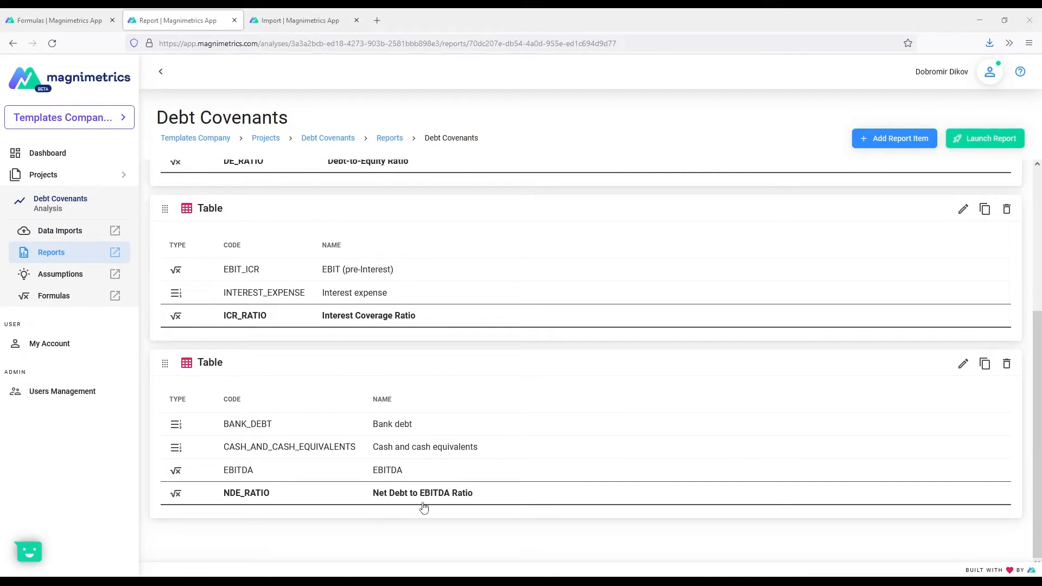
pyautogui.scroll(4, 429, 441)
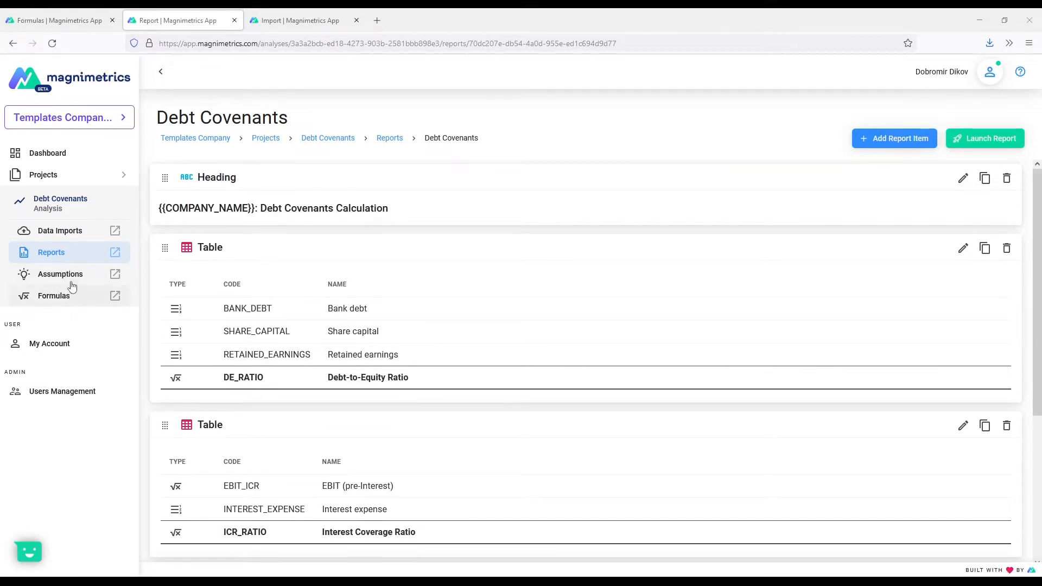
pyautogui.click(114, 273)
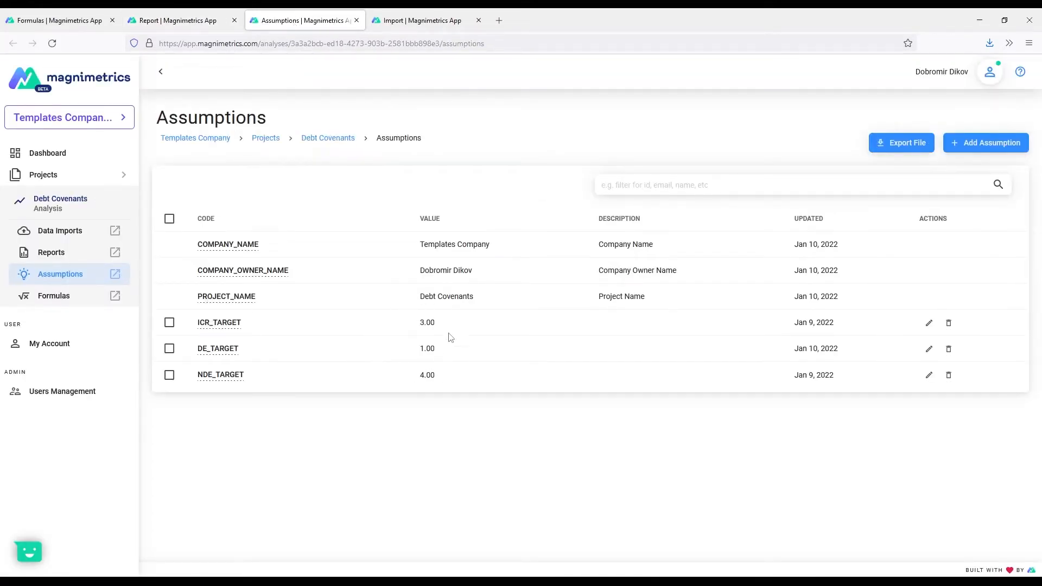
pyautogui.click(173, 18)
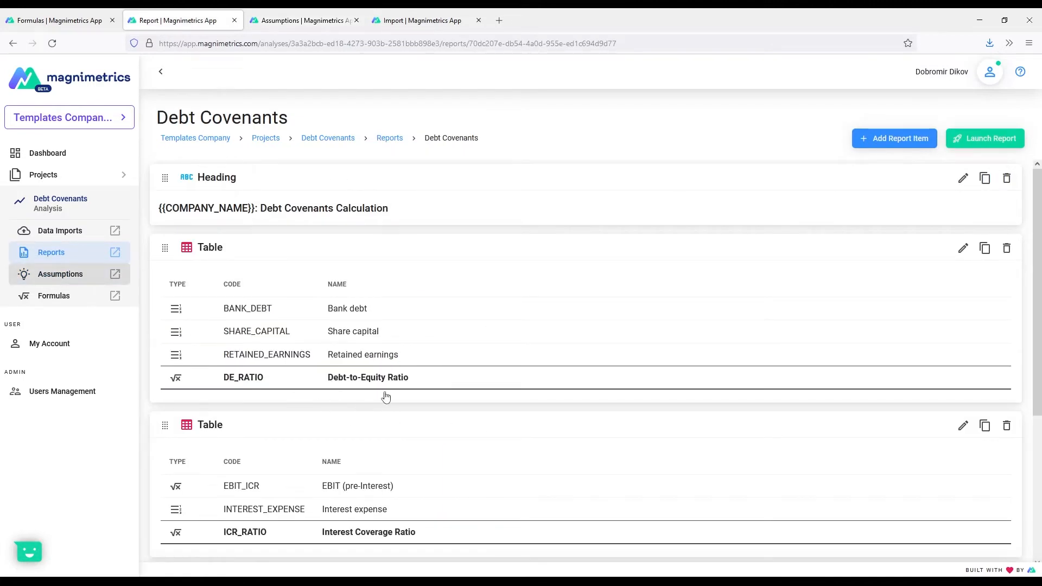
# Step: Add an analysis point with the formula DE_RATIO and move it directly below the Debt-to-EquityRatio table
pyautogui.click(894, 138)
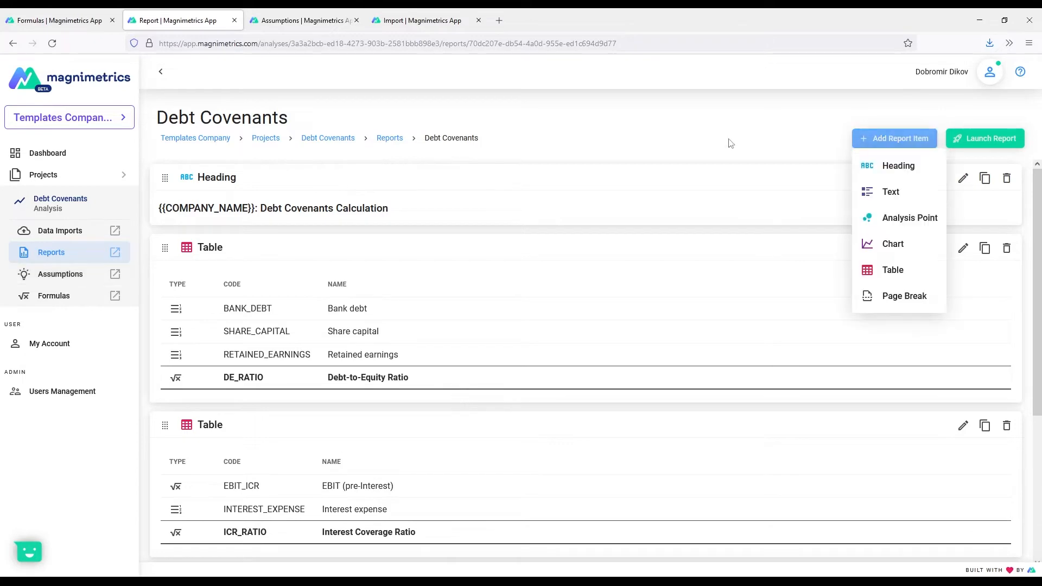
pyautogui.click(903, 218)
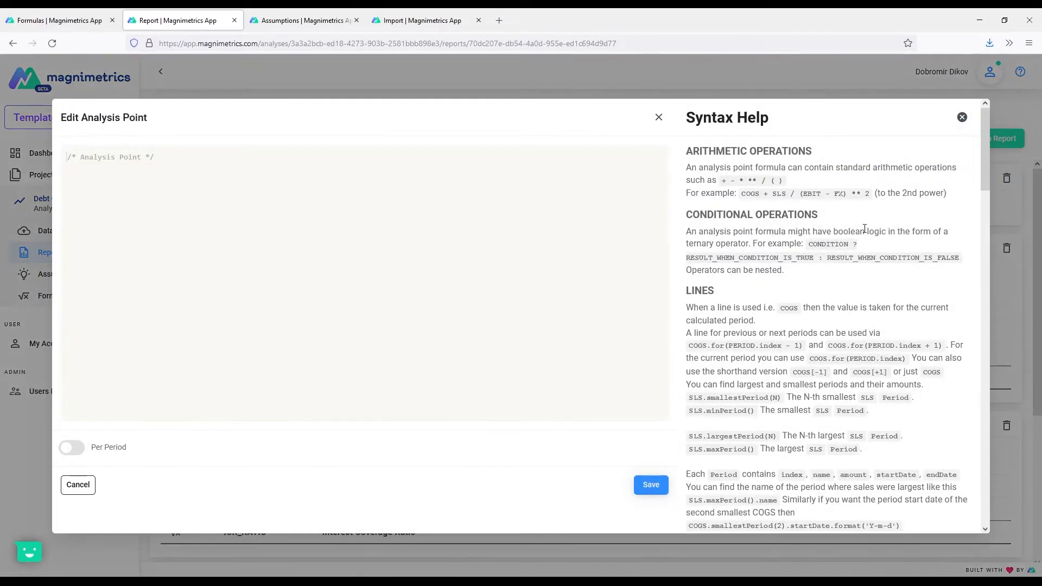
pyautogui.write('DE_RATIO')
pyautogui.click(651, 484)
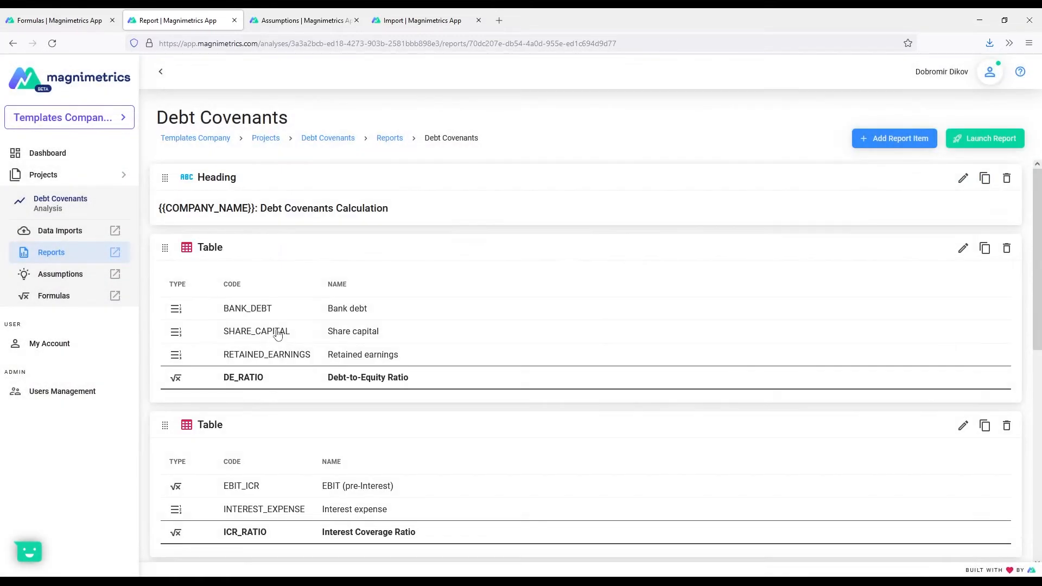
pyautogui.scroll(-8, 223, 477)
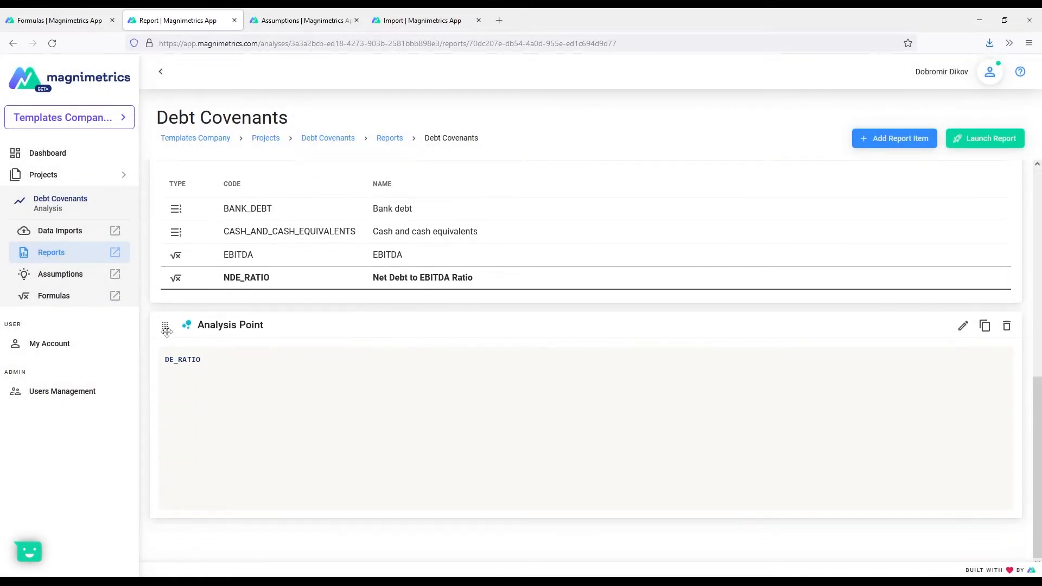
pyautogui.moveTo(164, 324); pyautogui.dragTo(246, 203)
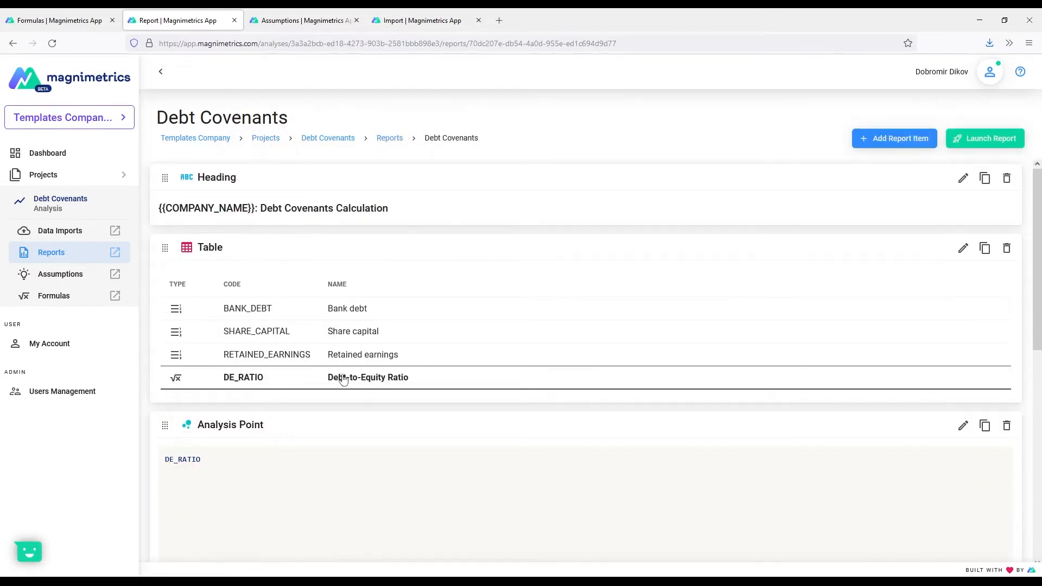
# Step: Launch the report to examine the analysis point's output for each period
pyautogui.scroll(-1, 289, 443)
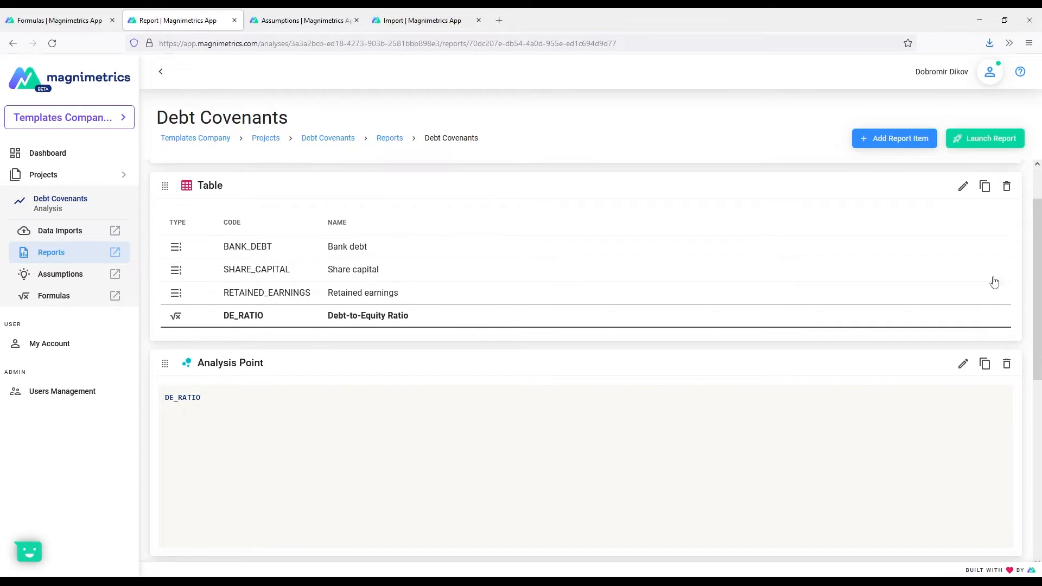
pyautogui.click(979, 145)
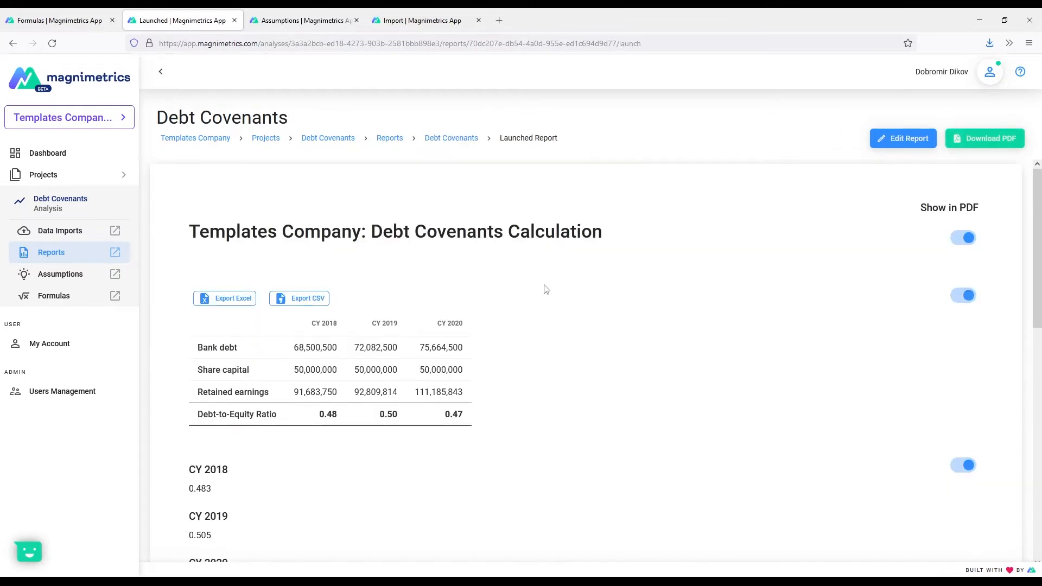
pyautogui.scroll(-2, 219, 365)
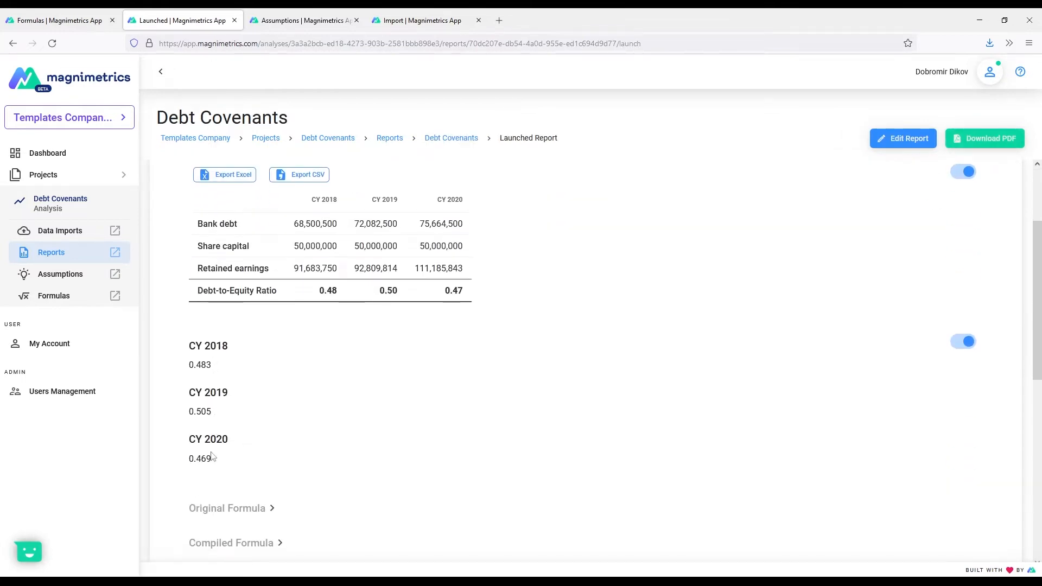
# Step: Open the DE_RATIO analysis point for editing, switch it from per-period to aggregated output, and look through the syntax help
pyautogui.click(903, 146)
pyautogui.click(273, 486)
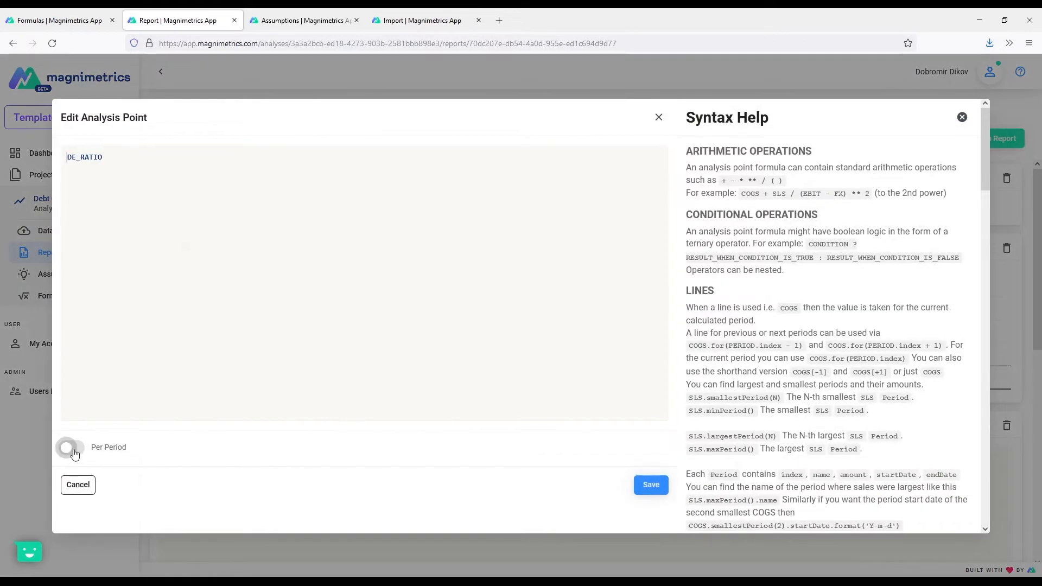
pyautogui.click(98, 443)
pyautogui.click(131, 170)
pyautogui.scroll(-15, 786, 267)
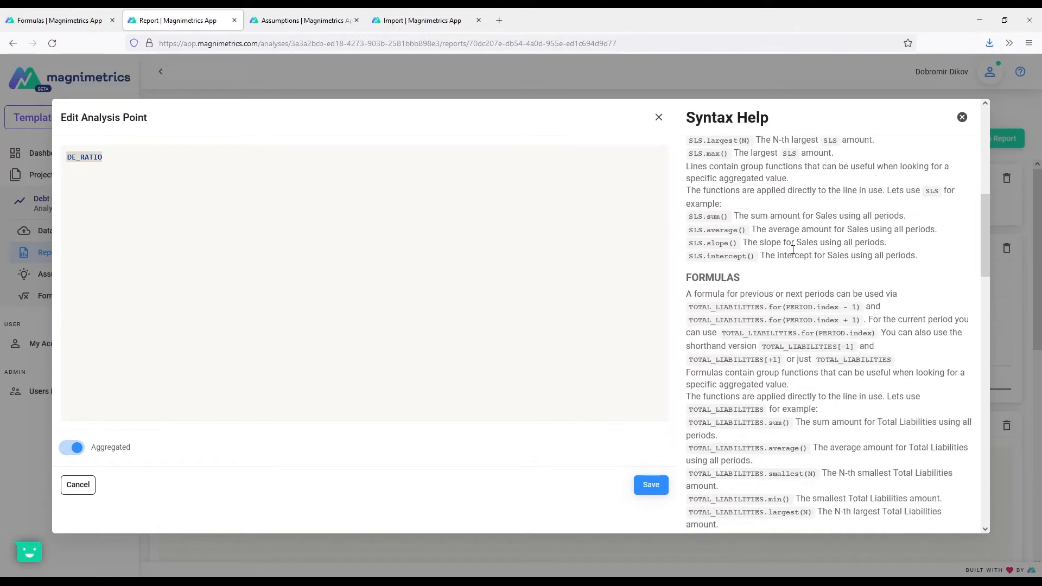
pyautogui.scroll(-15, 789, 268)
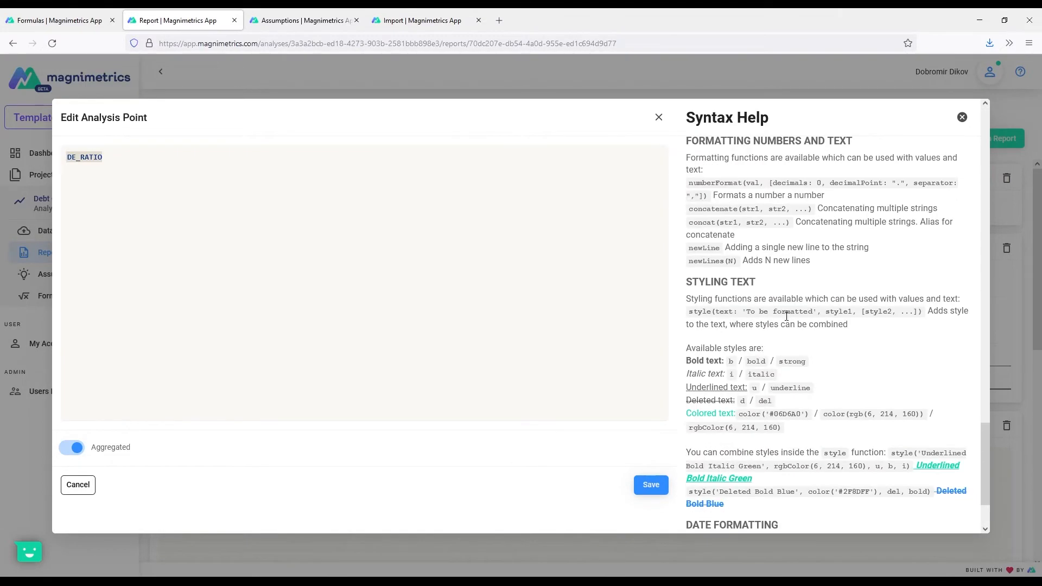
pyautogui.scroll(9, 804, 347)
pyautogui.scroll(10, 804, 347)
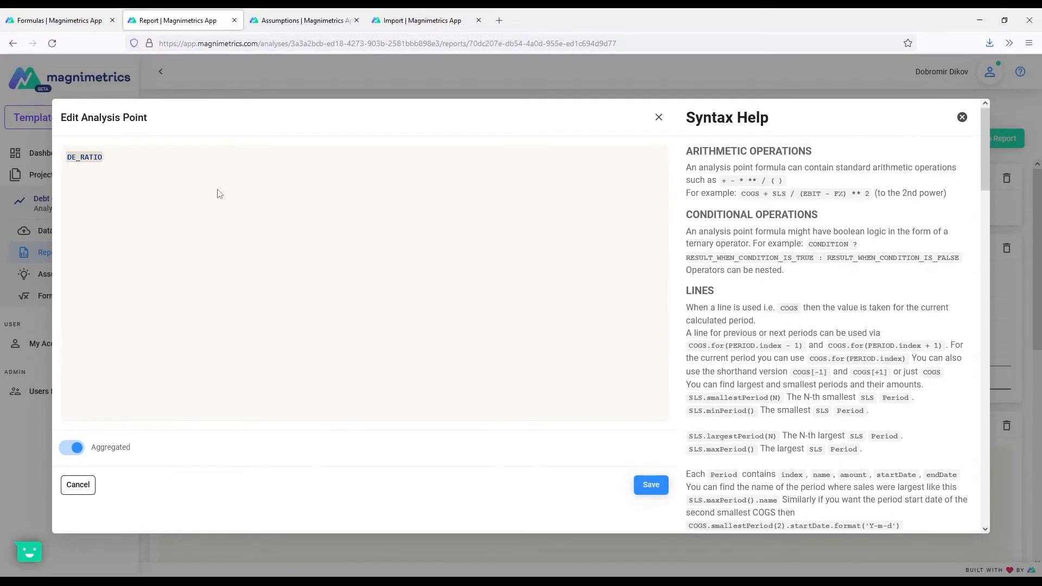
# Step: Replace the formula with "Over the period from " ~ DE_RATIO.earliestPeriod().name ~ " to " ~ DE_RATIO.latestPeriod().name ~
pyautogui.write('"')
pyautogui.write('Over th')
pyautogui.write('e period from ')
pyautogui.write('" ~')
pyautogui.write('DE_RA')
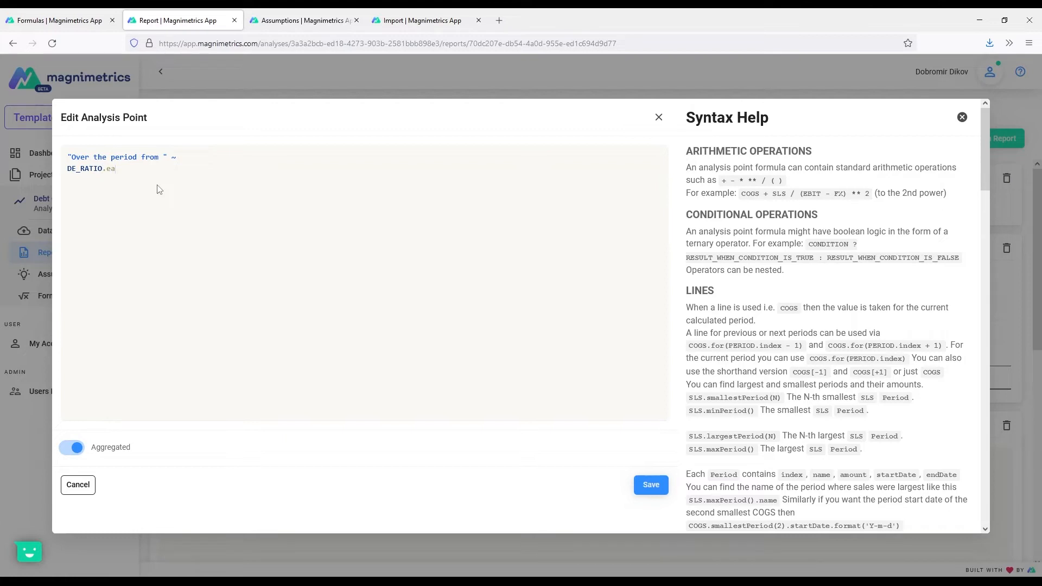
pyautogui.write('liestPeriod')
pyautogui.write('()')
pyautogui.write('.name ~ ')
pyautogui.write('"')
pyautogui.write(' to "')
pyautogui.write(' ~')
pyautogui.press('Return')
pyautogui.write('DE_RATIO.latestPer')
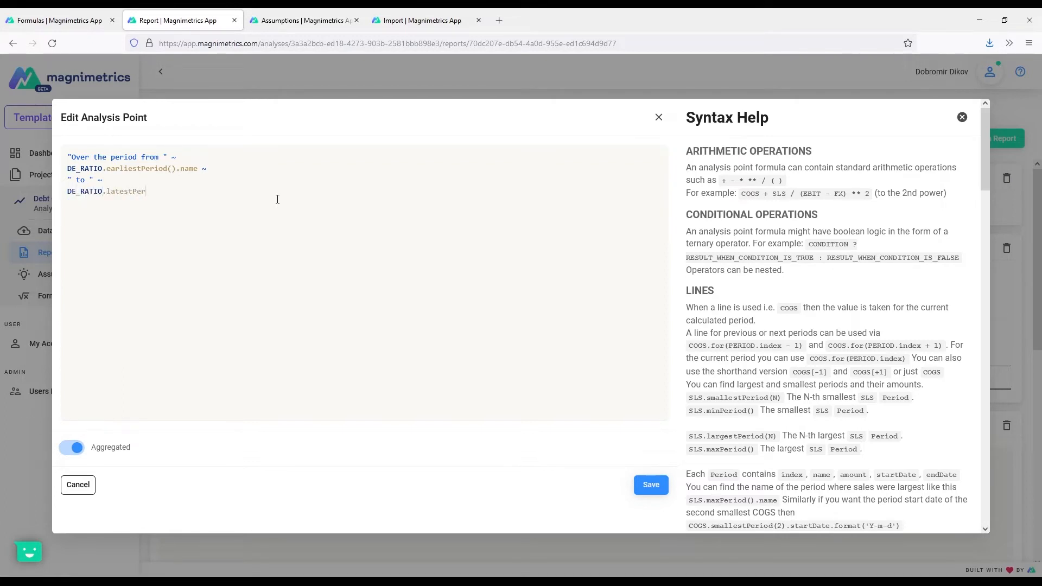
pyautogui.write('iod().name ~ " ')
# Step: Continue the formula with " {{COMPANY_NAME}} operated at an average Debt/Equity Ratio of " ~ numberFormat(DE_RATIO.average(),2)
pyautogui.write('{{')
pyautogui.write('COMPANY_NAME')
pyautogui.write('}}')
pyautogui.write(' operated at')
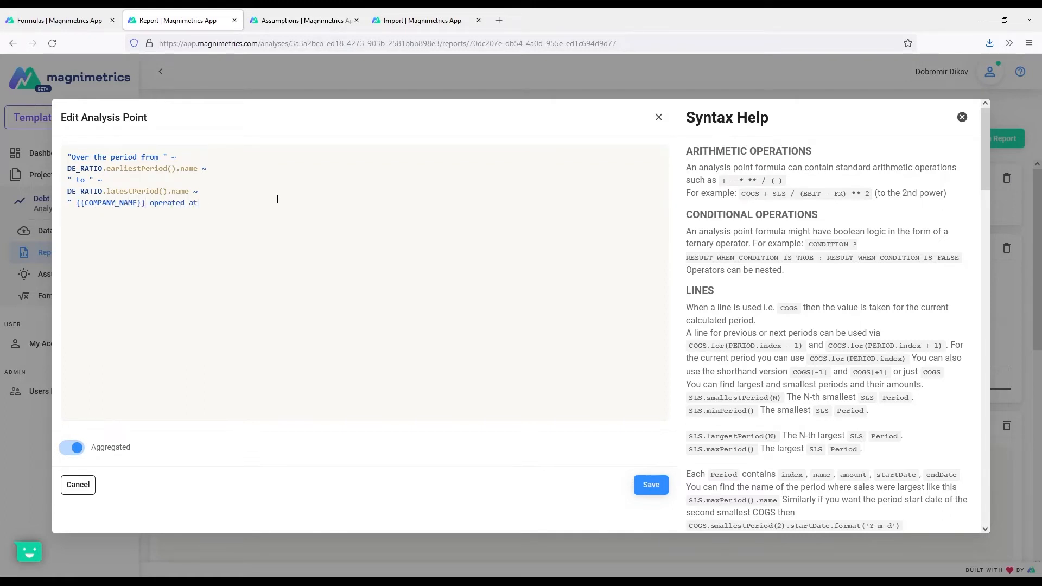
pyautogui.write(' an average')
pyautogui.write(' Debt/Equity')
pyautogui.write(' Ratio of " ~ ')
pyautogui.write('numberFormat')
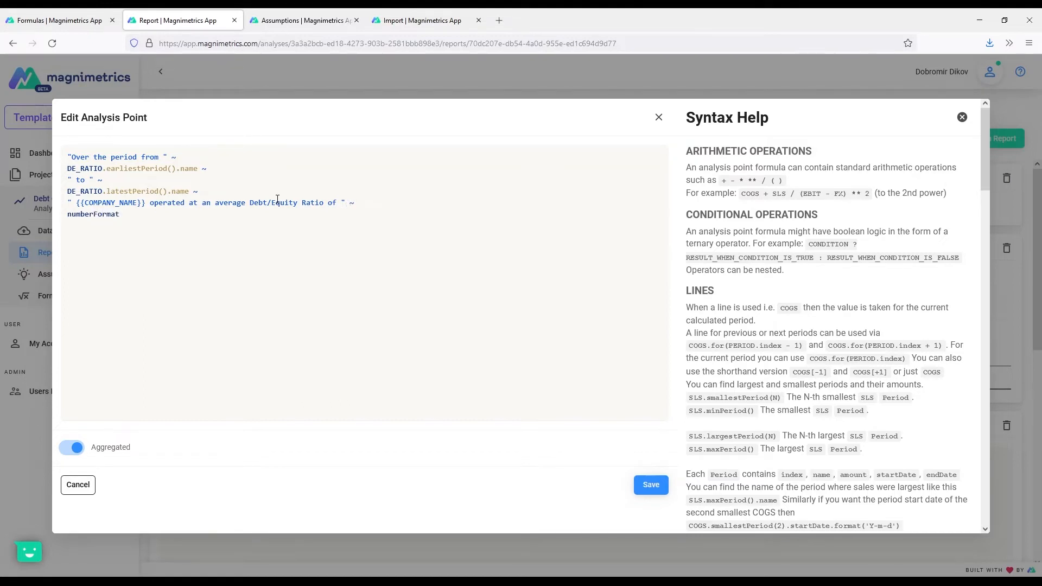
pyautogui.write('(D')
pyautogui.write('E_RATIO.average()')
pyautogui.write(',2)')
# Step: Append ", which is " ~ (DE_RATIO.average() < DE_TARGET ? "below" : "above"), checking the target's code on the Assumptions page
pyautogui.write('w')
pyautogui.write('hich is " ~')
pyautogui.press('Return')
pyautogui.write('(DE_RATIO.average()')
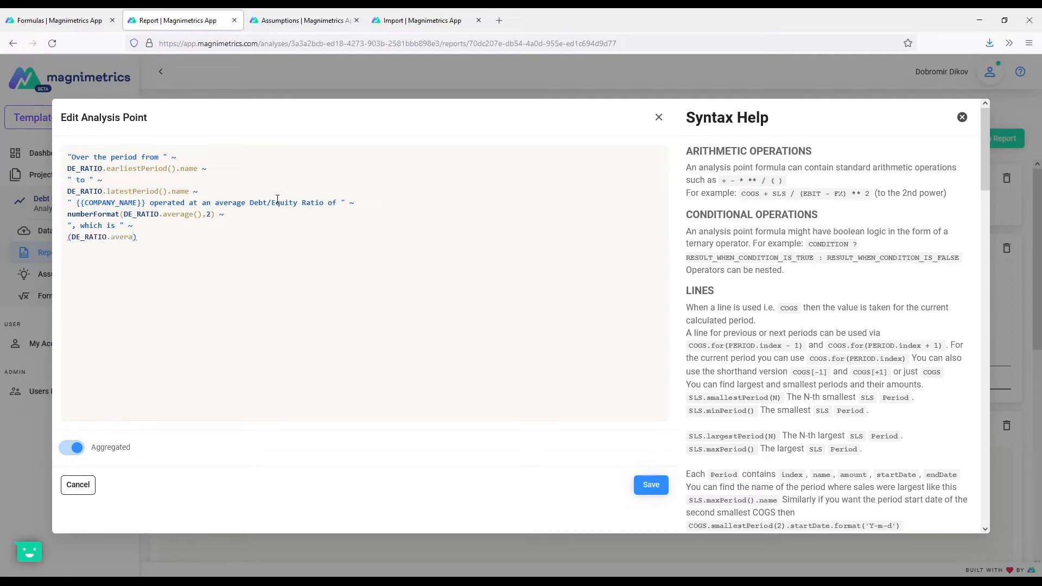
pyautogui.write(' < DE_TARGET')
pyautogui.click(281, 22)
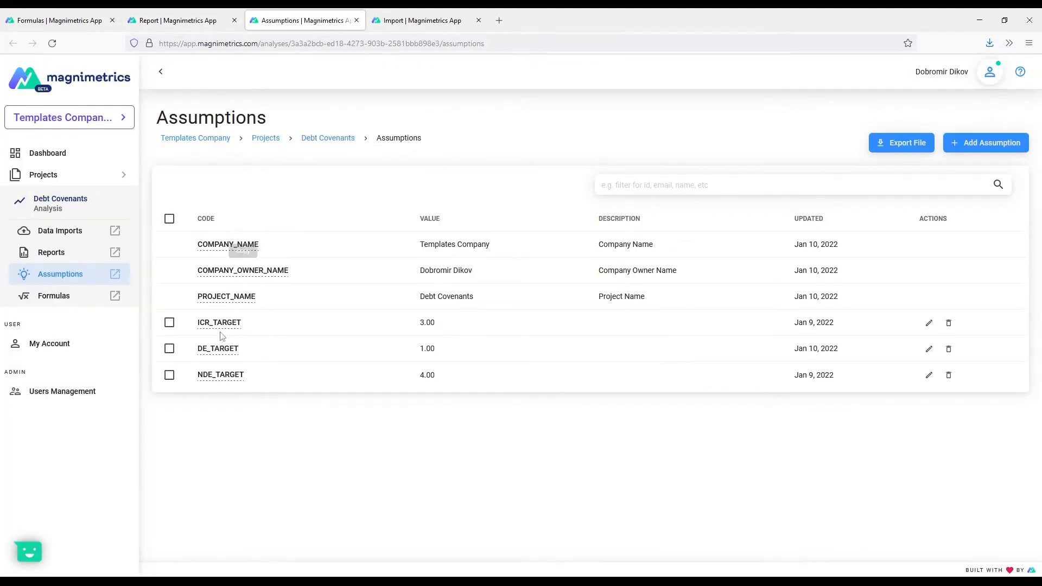
pyautogui.click(164, 20)
pyautogui.write('? ')
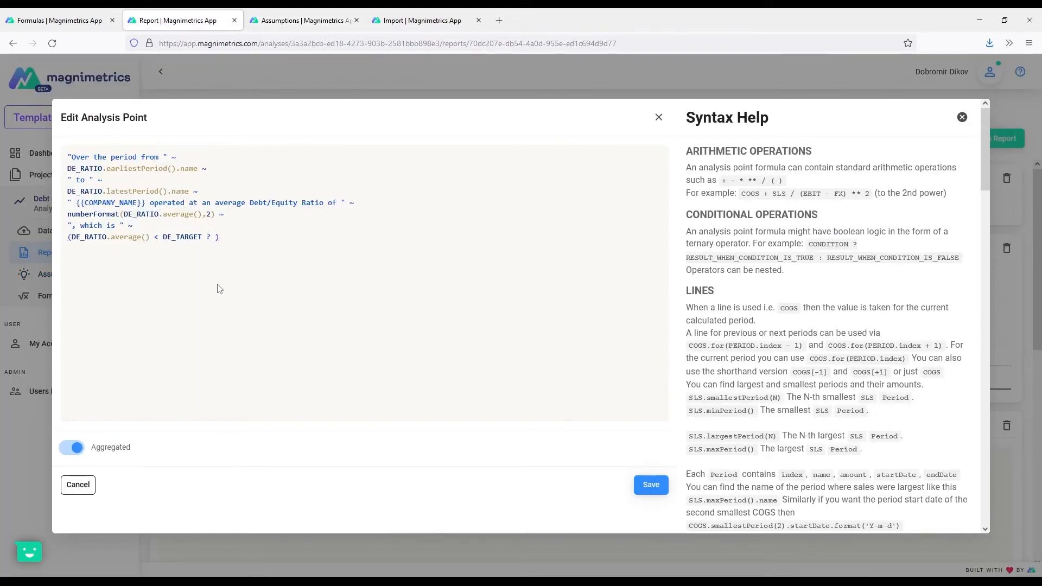
pyautogui.write('"below" ')
pyautogui.write(': "a')
pyautogui.write('bove") ')
# Step: Finish the formula with " the target value of " ~ numberFormat(DE_TARGET,2) ~ "." and save the analysis point
pyautogui.write('~ ')
pyautogui.write('" ')
pyautogui.write('the ')
pyautogui.write('target value ')
pyautogui.write('of')
pyautogui.write('~')
pyautogui.press('Return')
pyautogui.write('number')
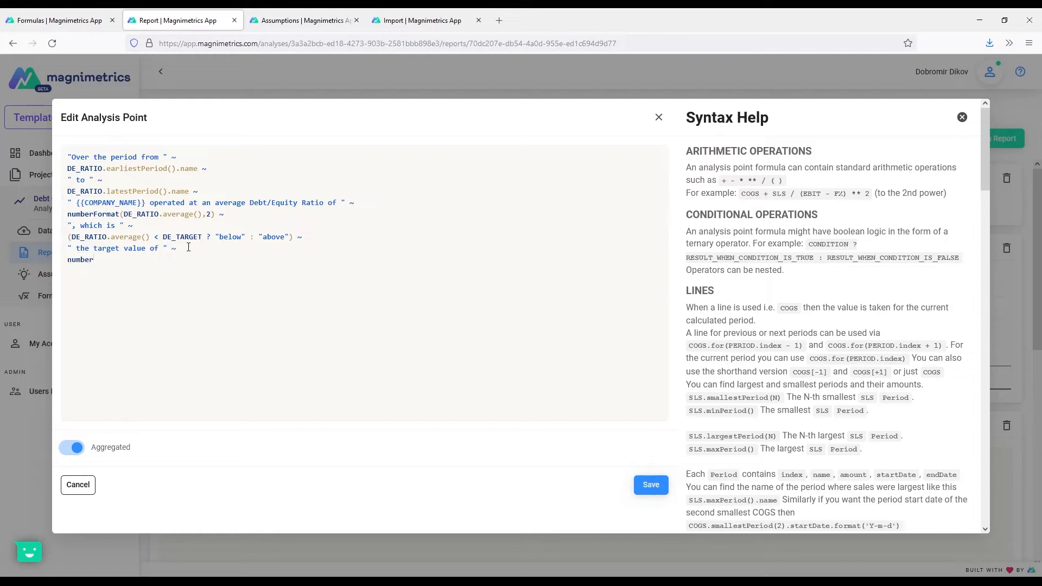
pyautogui.write('Format(DE_TARGET,2) ~')
pyautogui.click(651, 484)
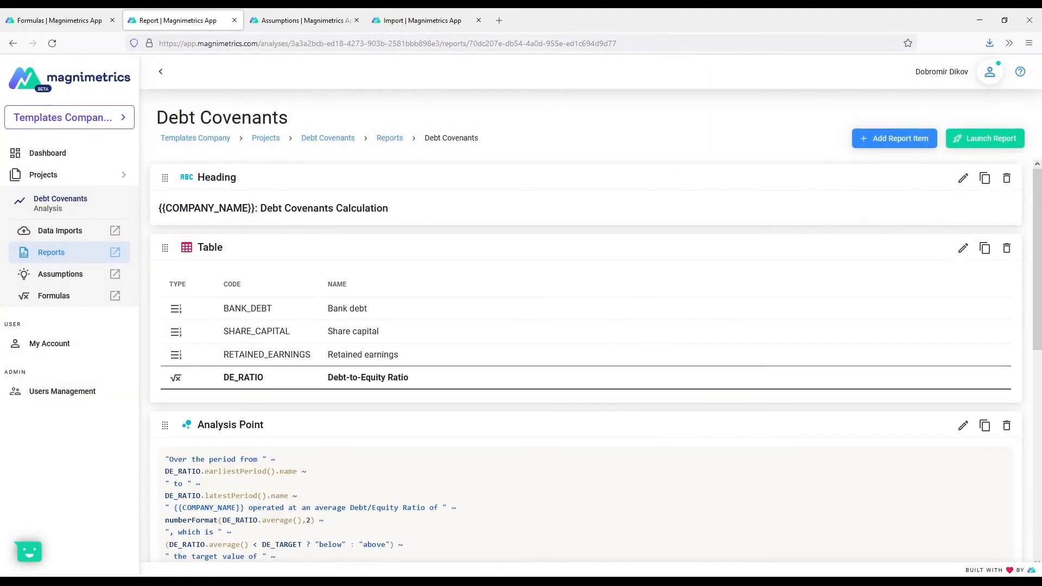
# Step: Review the saved formula, launch the report and read the generated Debt/Equity sentence below the first table
pyautogui.scroll(-2, 421, 480)
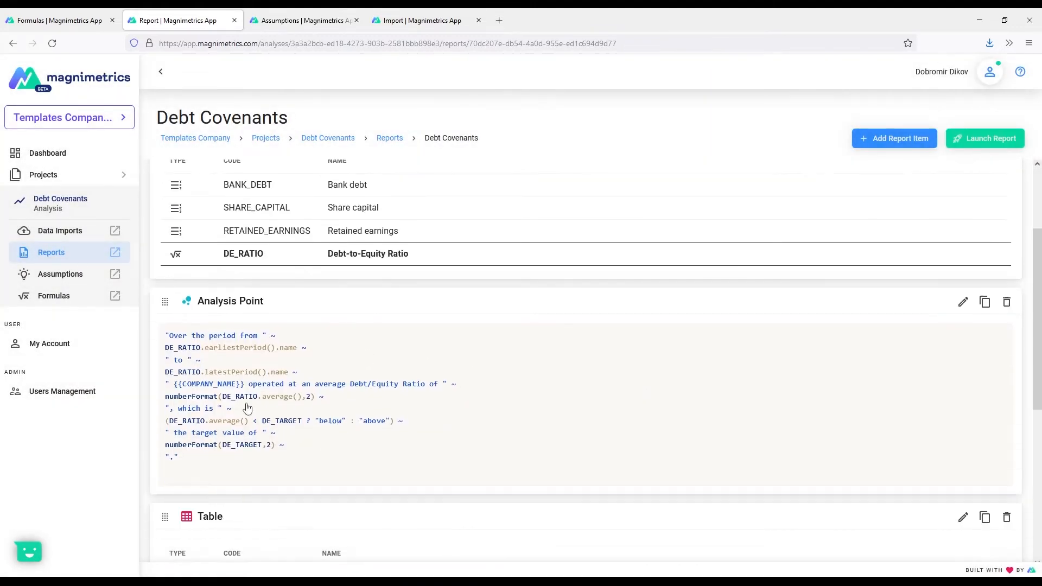
pyautogui.scroll(2, 477, 463)
pyautogui.click(984, 139)
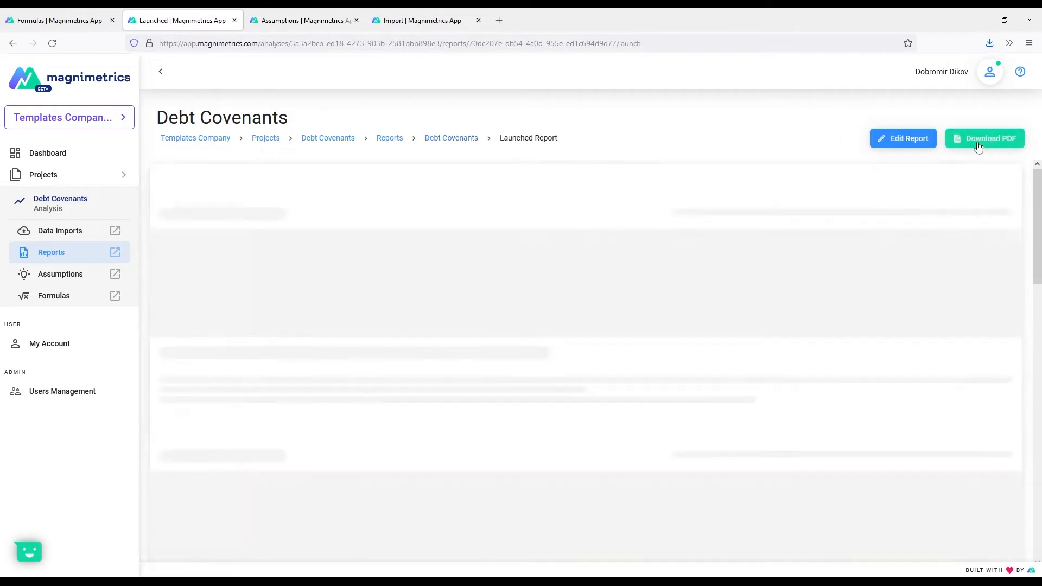
pyautogui.scroll(-1, 326, 446)
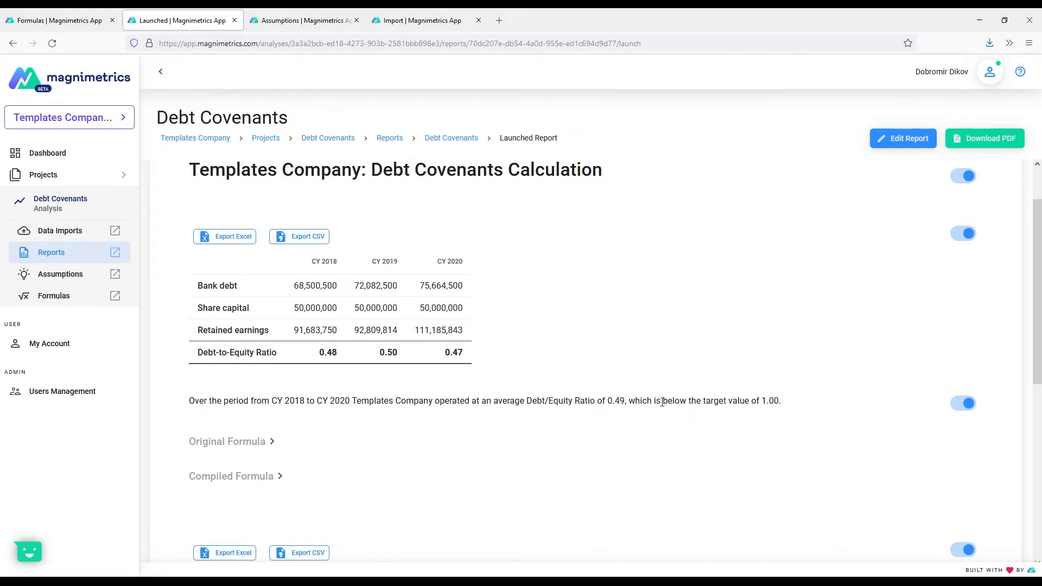
# Step: Style "below" with color '#DC143C' and "above" with color '#006400' in the analysis point, save it and check the launched report
pyautogui.click(905, 141)
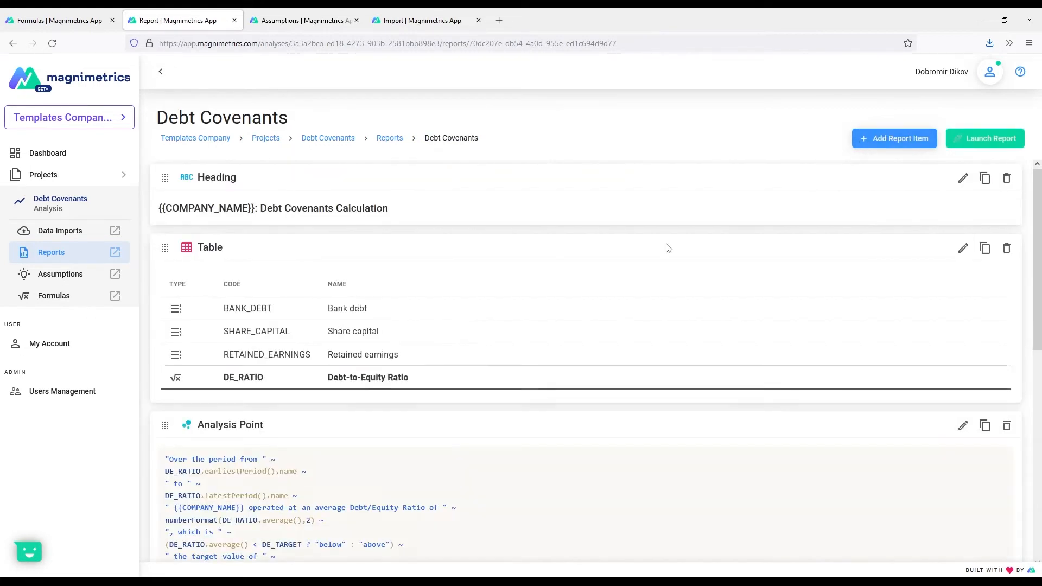
pyautogui.click(333, 488)
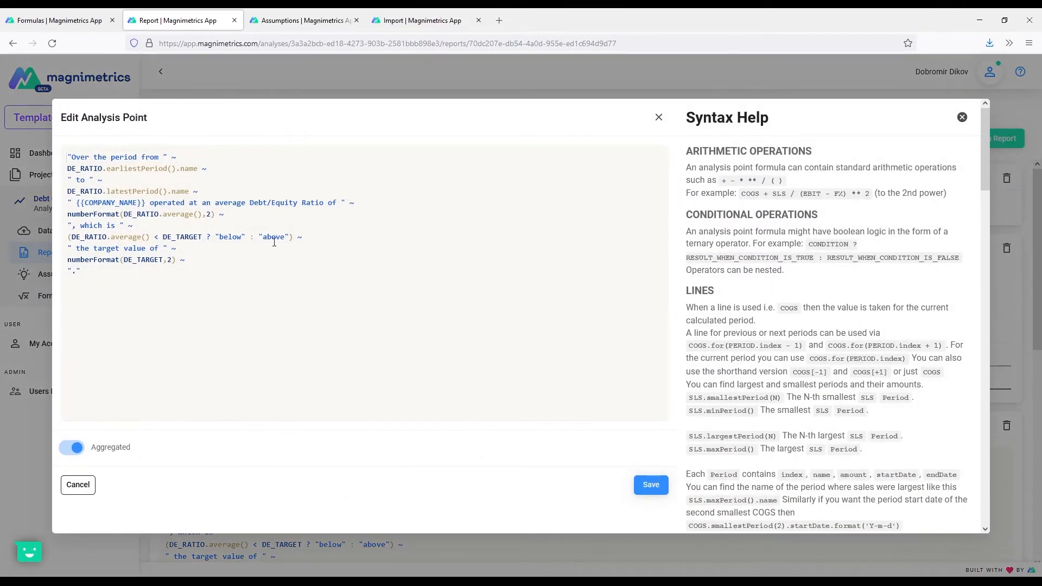
pyautogui.scroll(-15, 815, 436)
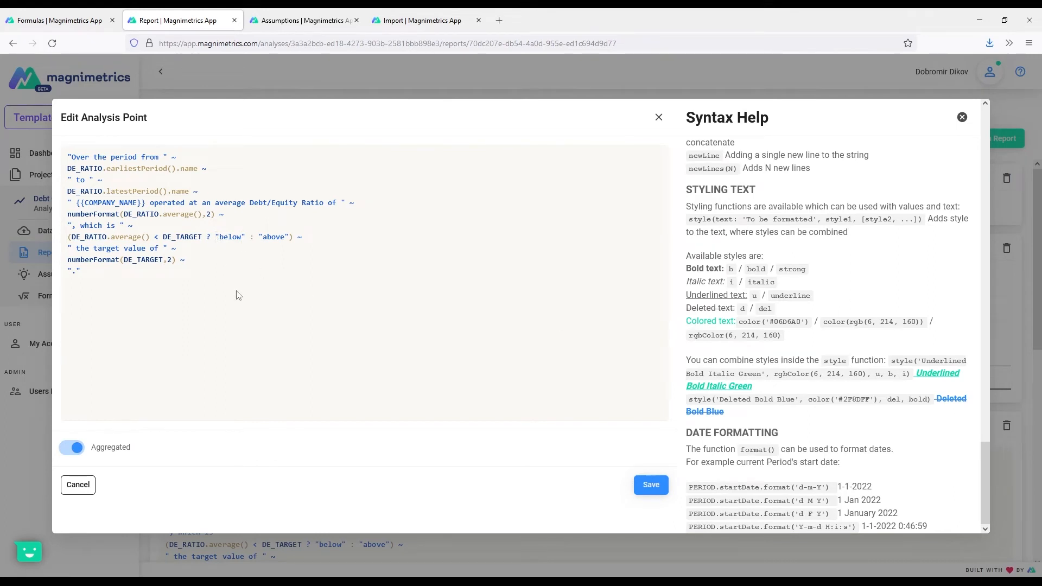
pyautogui.write('style("below", color())')
pyautogui.press('Left')
pyautogui.write("''#DC143C")
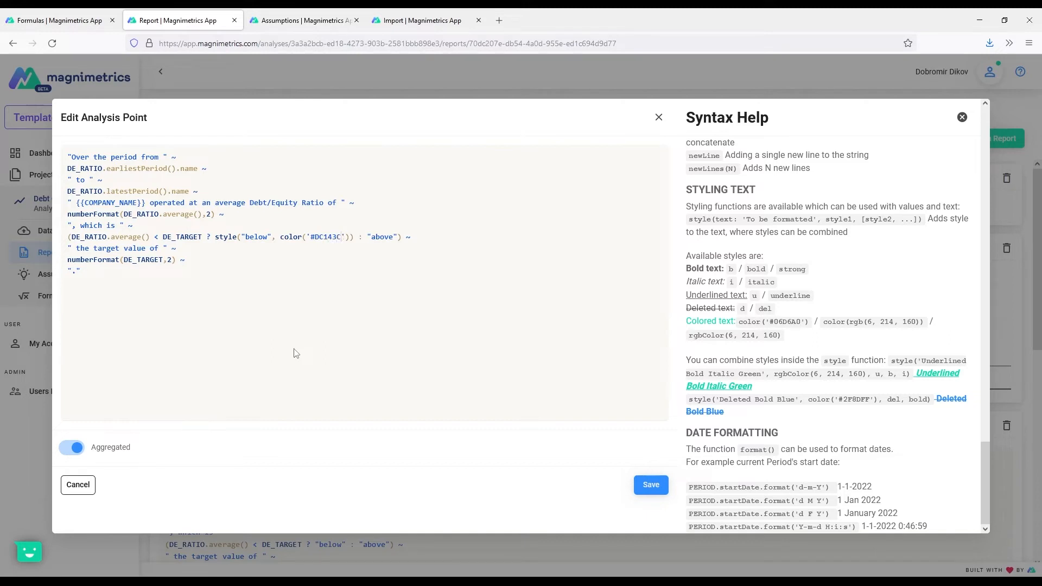
pyautogui.hotkey('ctrl', 'Right')
pyautogui.hotkey('ctrl', 'Right')
pyautogui.write("style(, color('#'))006400")
pyautogui.hotkey('ctrl', 's')
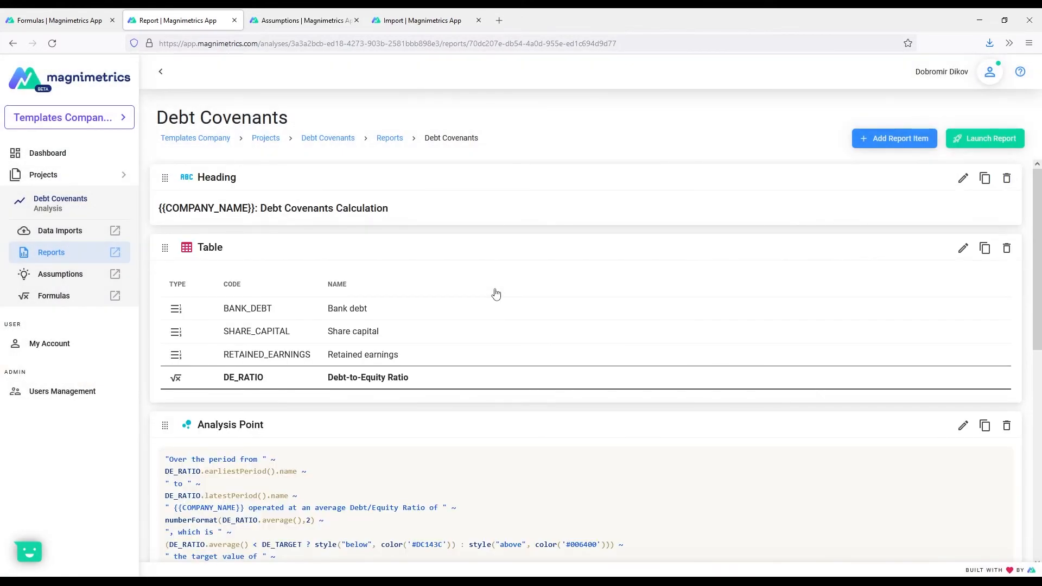
pyautogui.hotkey('ctrl', 'l')
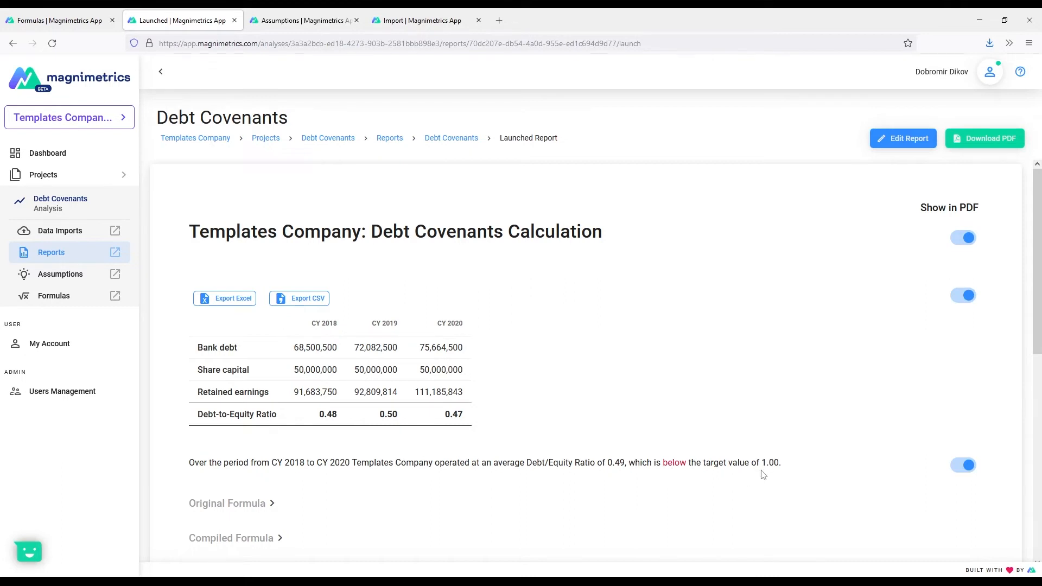
pyautogui.hotkey('alt', 'Left')
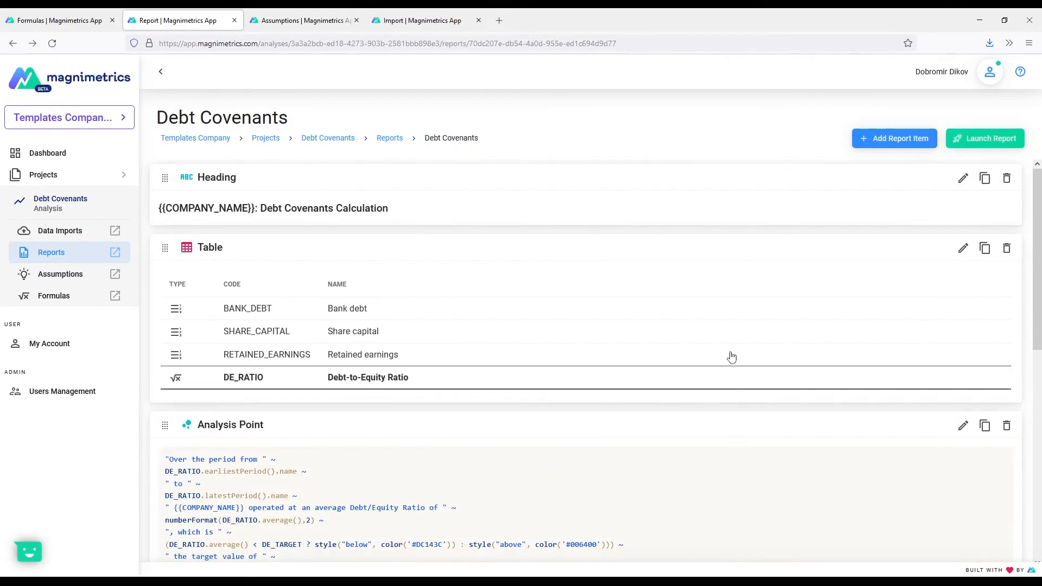
# Step: Swap the colours so "below" uses '#006400' and "above" uses '#DC143C', save the analysis point and check the launched report
pyautogui.doubleClick(521, 488)
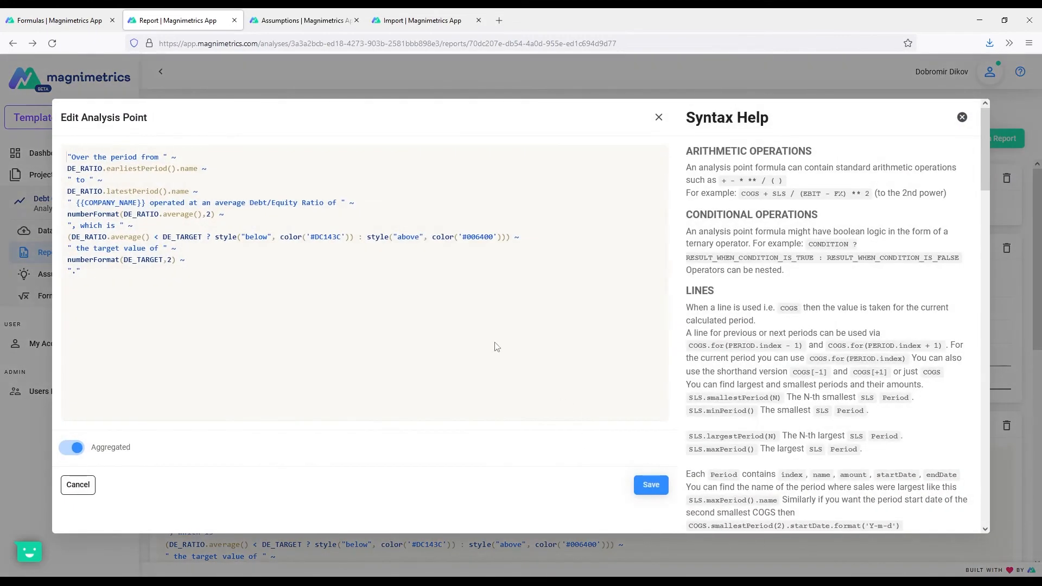
pyautogui.doubleClick(327, 237)
pyautogui.hotkey('ctrl', 'c')
pyautogui.click(466, 240)
pyautogui.hotkey('ctrl', 'v')
pyautogui.keyDown('shift'); pyautogui.click(518, 237); pyautogui.keyUp('shift')
pyautogui.hotkey('ctrl', 'c')
pyautogui.press('BackSpace')
pyautogui.doubleClick(334, 236)
pyautogui.hotkey('ctrl', 'v')
pyautogui.click(650, 485)
pyautogui.click(982, 140)
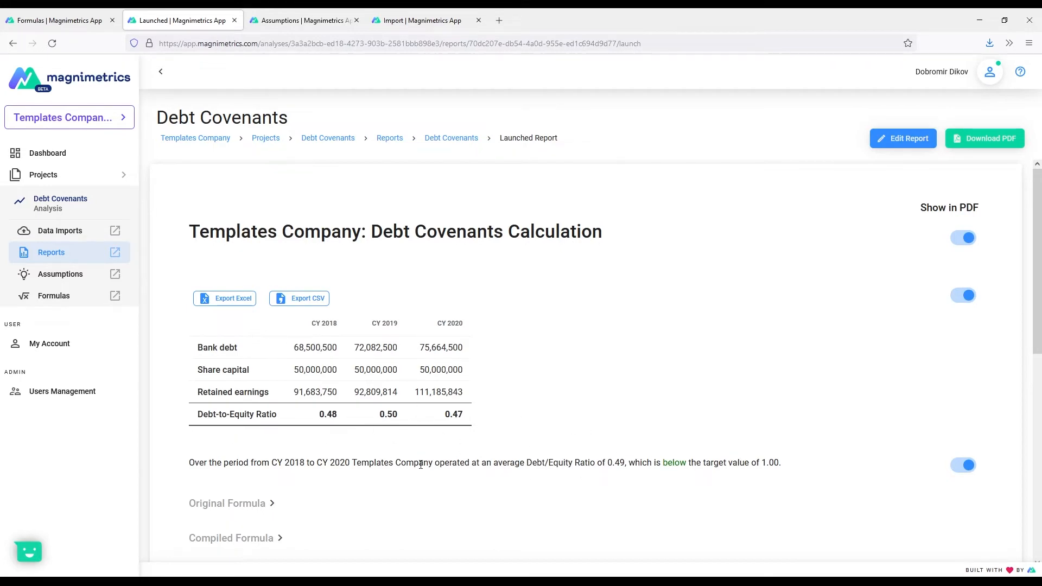
pyautogui.hotkey('alt', 'Left')
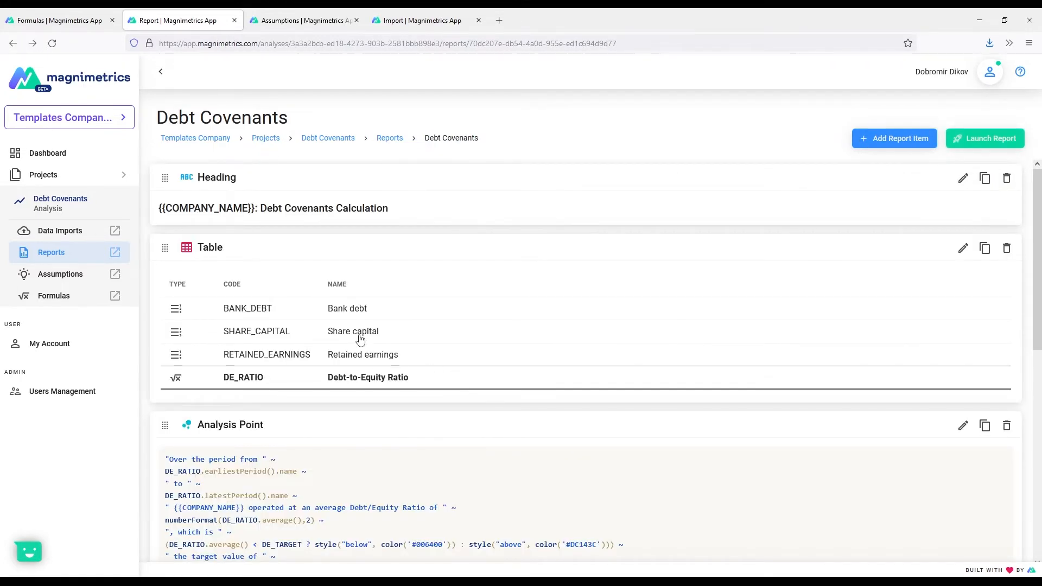
# Step: Add DE_TARGET to the Debt-to-Equity table in italics with precision 2, save the table and check the launched report
pyautogui.click(357, 338)
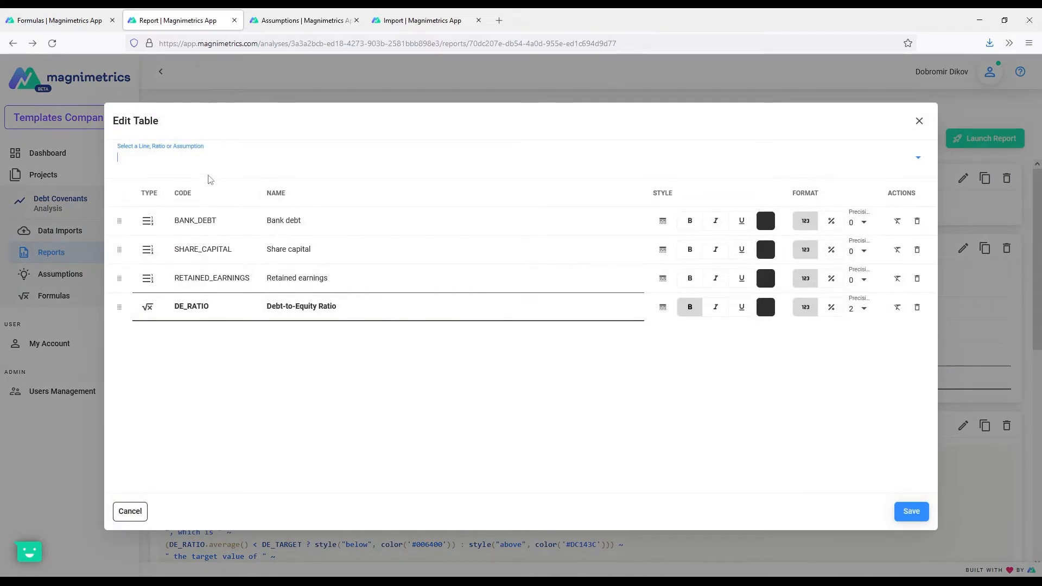
pyautogui.write('target')
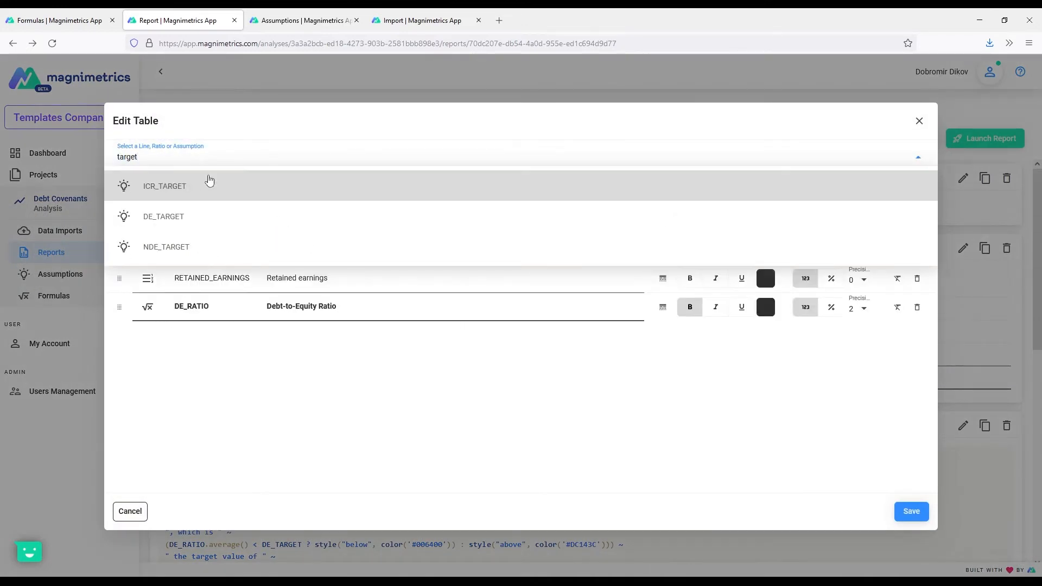
pyautogui.click(168, 221)
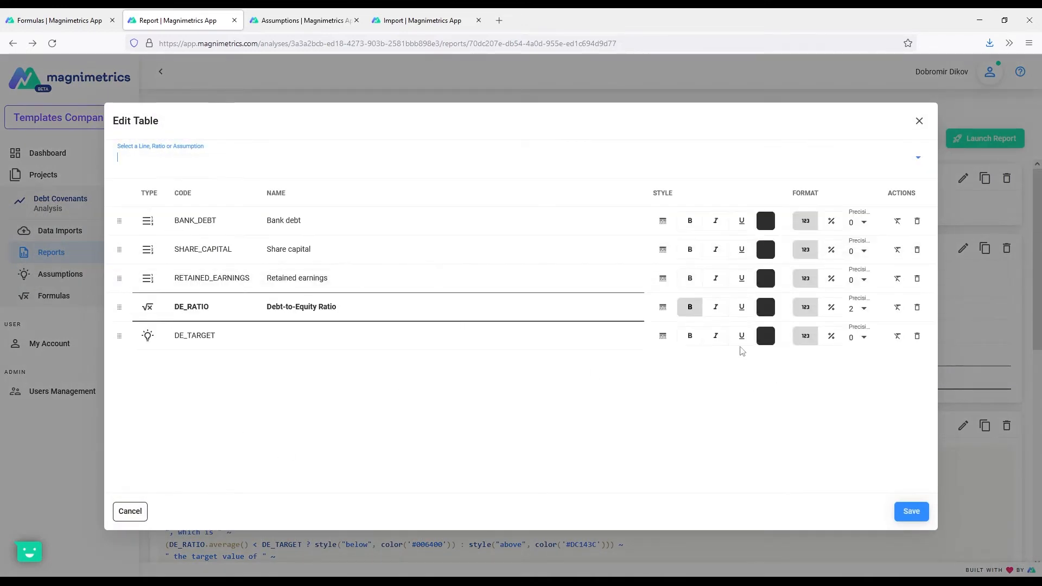
pyautogui.click(716, 339)
pyautogui.click(858, 338)
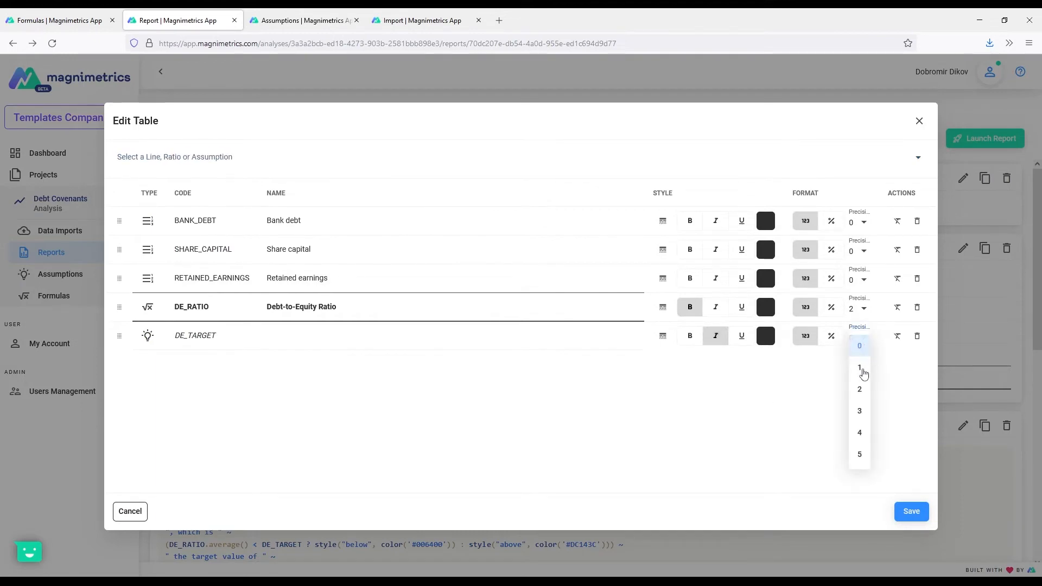
pyautogui.click(856, 398)
pyautogui.click(912, 511)
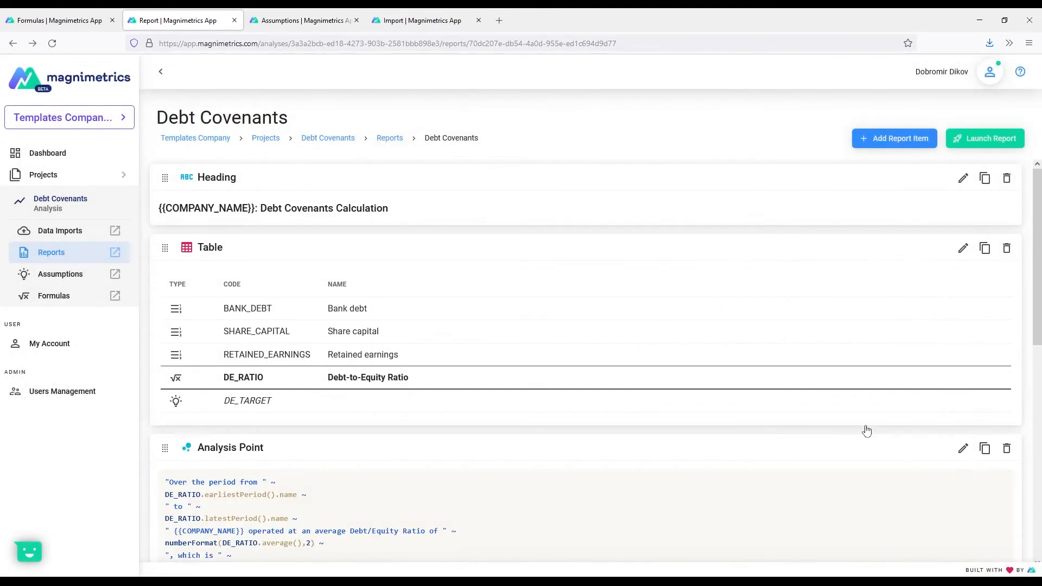
pyautogui.click(985, 142)
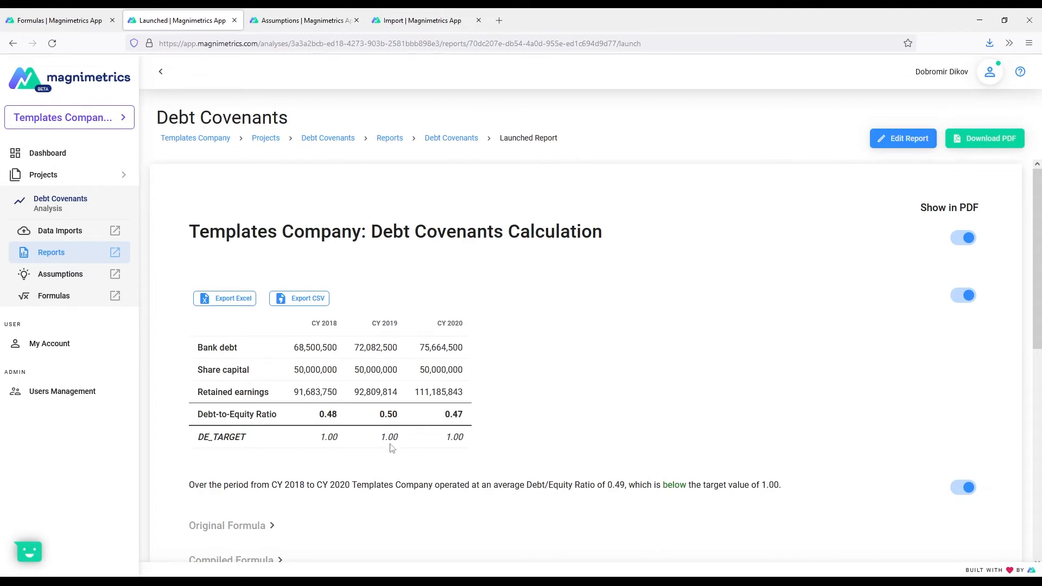
pyautogui.hotkey('alt', 'Left')
# Step: Extend the analysis point formula with newLine() ~ "The ratio " ~ (DE_RATIO.cagr() > 0 ? "increased" : "decreased") ~
pyautogui.click(306, 549)
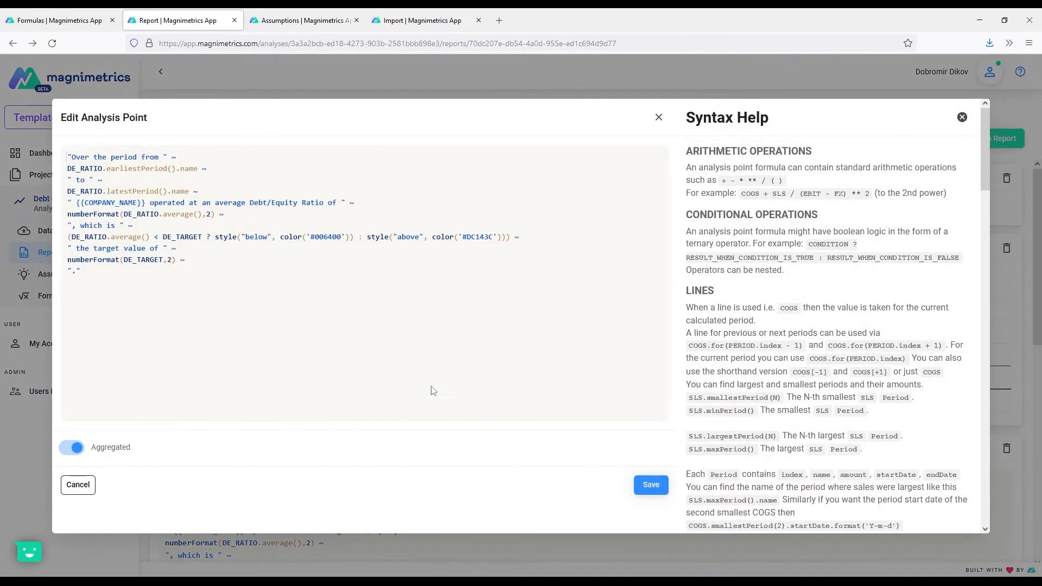
pyautogui.click(170, 294)
pyautogui.write('newLine() ~ ')
pyautogui.write('"The ratio "')
pyautogui.write('()')
pyautogui.write('DE_RATIO.')
pyautogui.write('cagr()')
pyautogui.write('> 0 ')
pyautogui.write('? ')
pyautogui.write('"increased"')
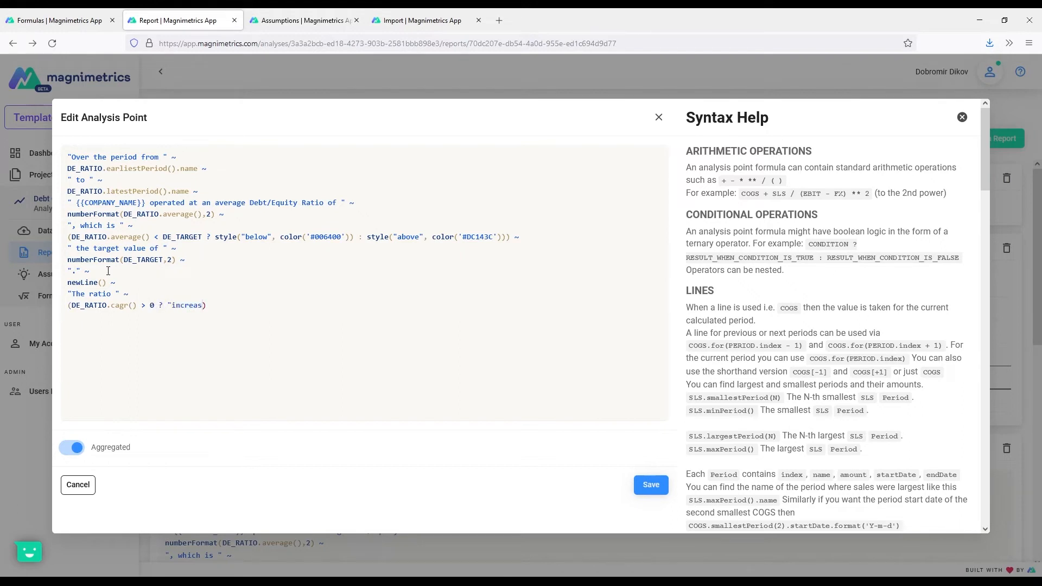
pyautogui.write(' : "decreased") ~')
# Step: Continue the analysis point formula with " from " ~ followed by DE_RATIO.for(DE_RATIO.earliestPeriod().index)
pyautogui.press('Return')
pyautogui.write('" from')
pyautogui.write('n')
pyautogui.press('BackSpace')
pyautogui.write('DE_RATIO.for()')
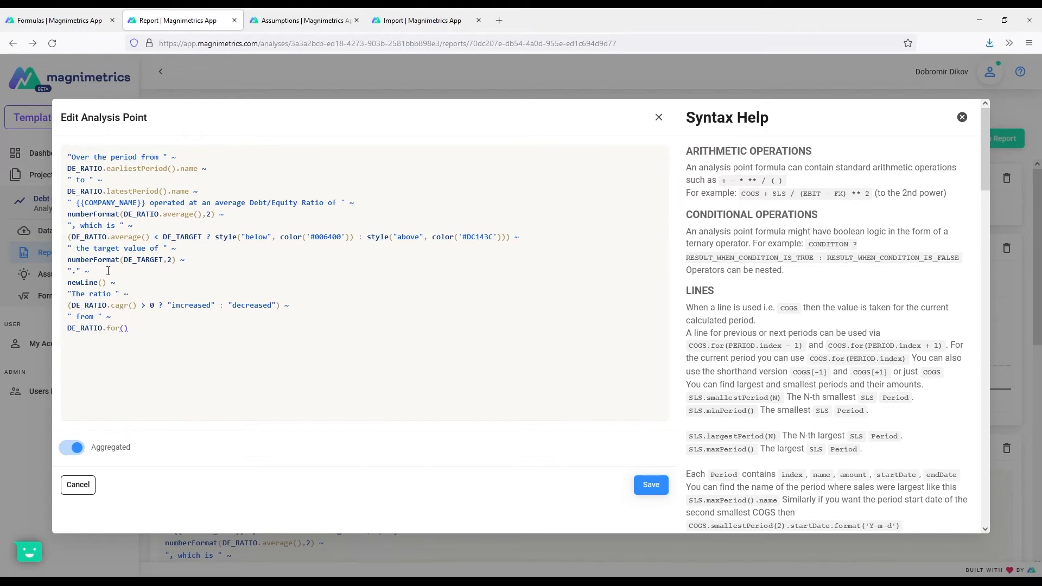
pyautogui.write('DE_RAT')
pyautogui.write('IO.earliestPeriod.')
pyautogui.press('BackSpace')
pyautogui.write('().inxed')
pyautogui.press('BackSpace')
pyautogui.press('BackSpace')
pyautogui.press('BackSpace')
pyautogui.write('dex')
# Step: Wrap the earliest-period DE_RATIO expression in numberFormat with 2 decimals
pyautogui.write('numbe')
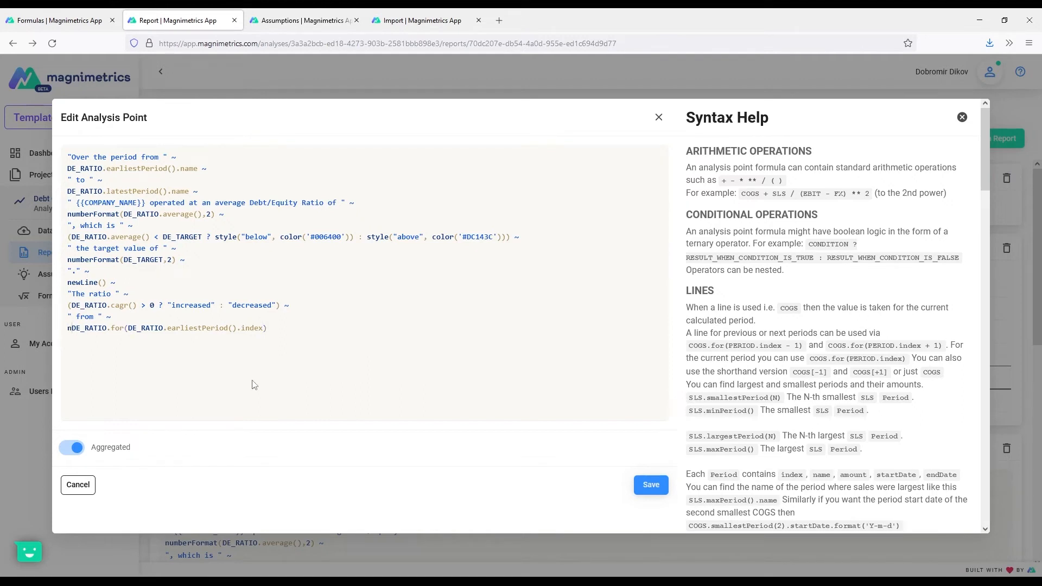
pyautogui.write('rFormat(')
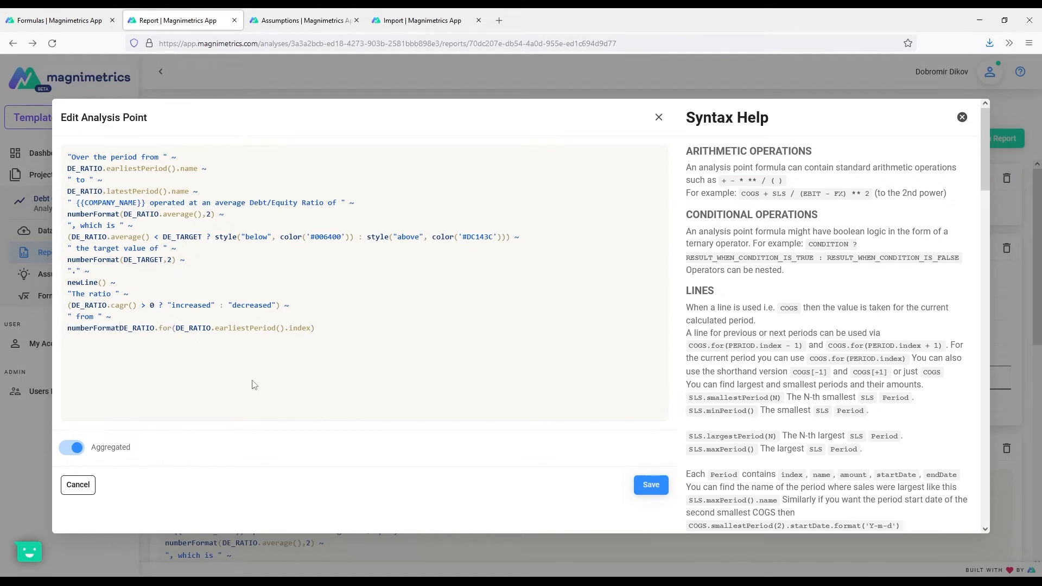
pyautogui.press('End')
pyautogui.write(',2)')
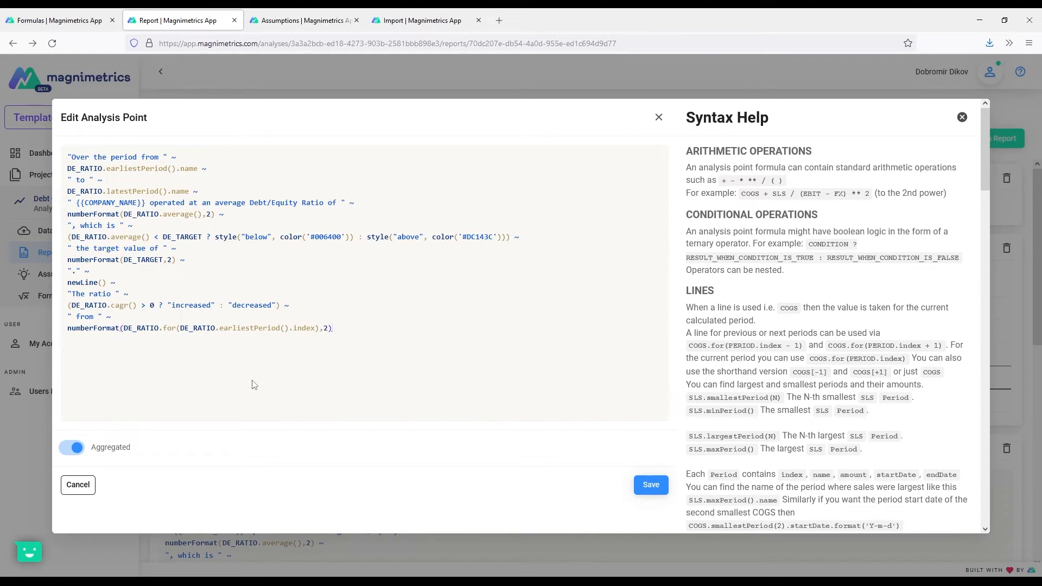
# Step: Append " ro " ~ and numberFormat(DE_RATIO.for(DE_RATIO.latestPeriod().index),2) ~ by reusing the earliest-period line
pyautogui.write(' ~ "')
pyautogui.write(' ro "')
pyautogui.write(' ~')
pyautogui.hotkey('shift', 'End')
pyautogui.hotkey('ctrl', 'c')
pyautogui.press('Right')
pyautogui.hotkey('ctrl', 'v')
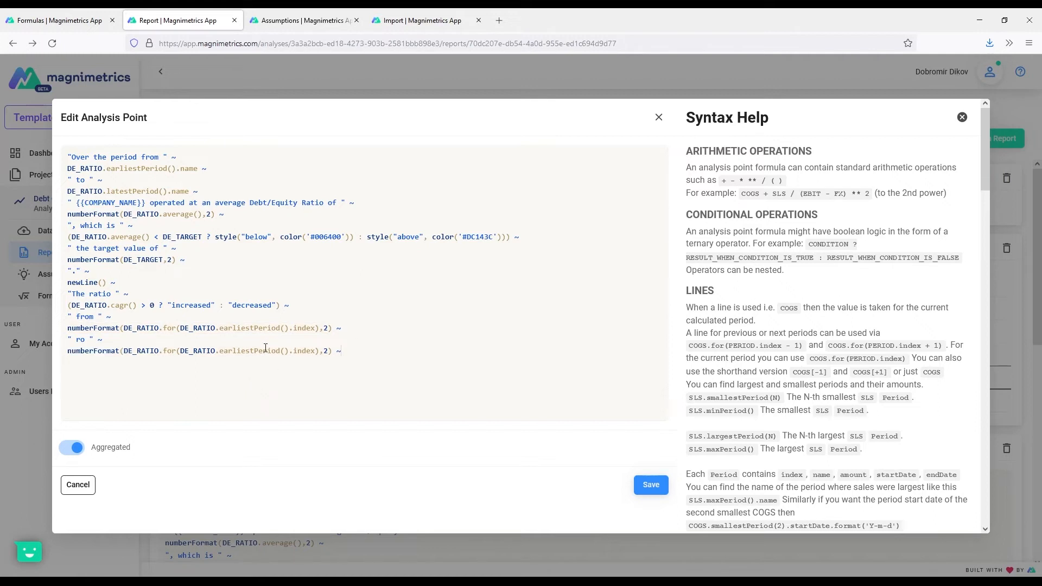
pyautogui.moveTo(255, 351); pyautogui.dragTo(219, 355)
pyautogui.write('latest')
pyautogui.click(365, 351)
# Step: Append ", with the highest value of " ~ and numberFormat(DE_RATIO.max(),2) ~ to the formula
pyautogui.press('Return')
pyautogui.write('", with the highest')
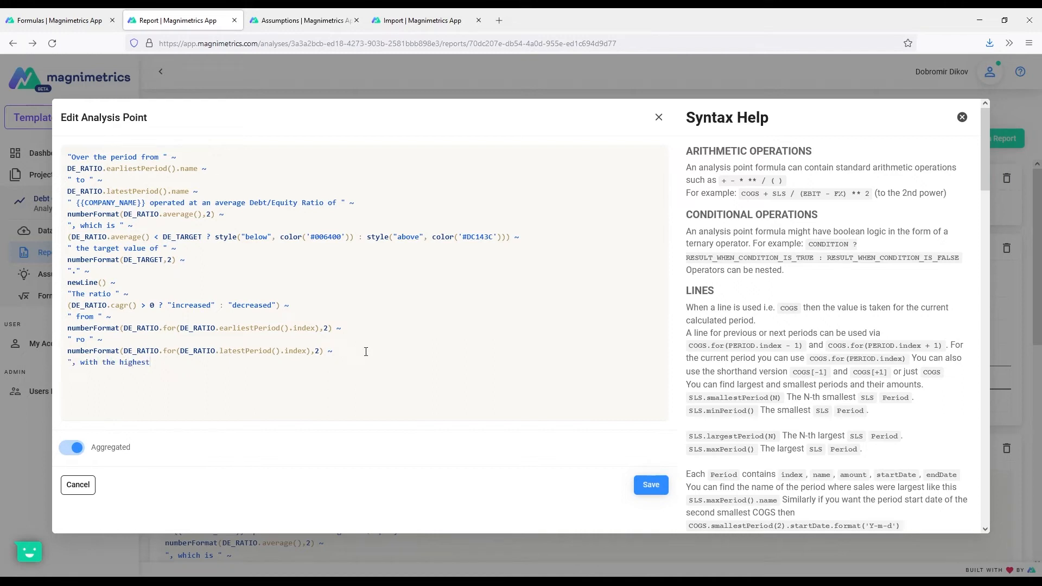
pyautogui.write(' value of " ~')
pyautogui.press('Return')
pyautogui.write('numberFormat()DE_RATIO.max(),2')
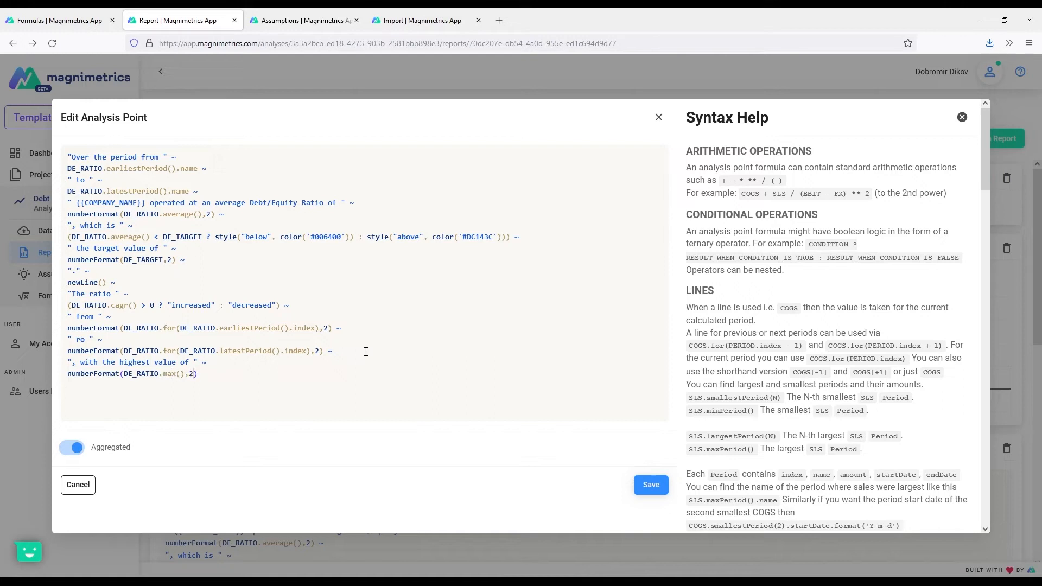
pyautogui.write(' ~')
# Step: Add " achieved in " ~ and DE_RATIO.maxPeriod().name ~ after the highest value
pyautogui.press('Return')
pyautogui.write('" achieved in " ~')
pyautogui.press('Return')
pyautogui.write('DE_RATIO.maxPeriod()')
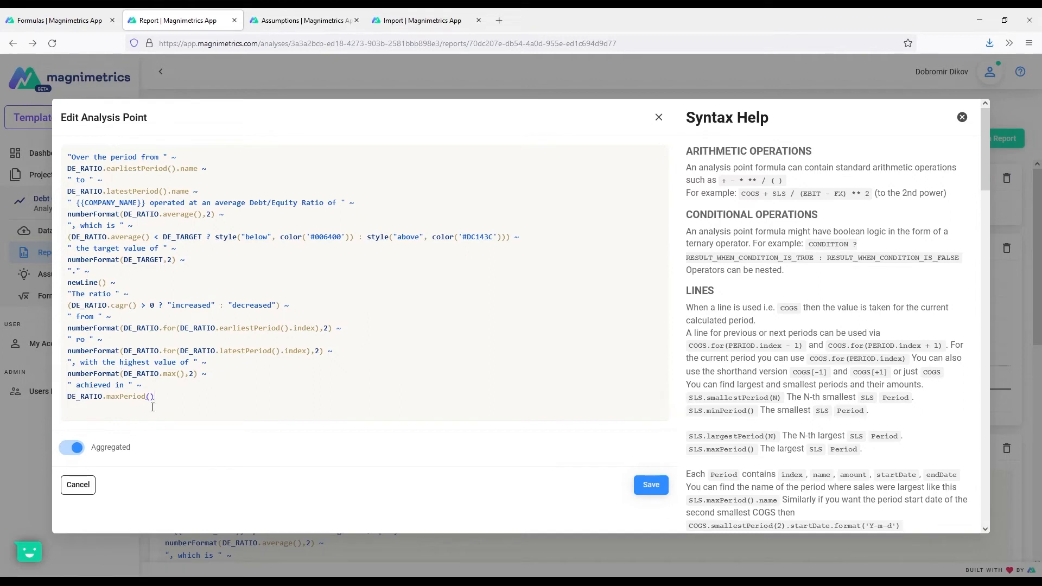
pyautogui.write('.name ~')
# Step: Append " and the lowest value of " ~ and numberFormat(DE_RATIO.min(),2) ~ to the formula
pyautogui.press('Return')
pyautogui.write('" a')
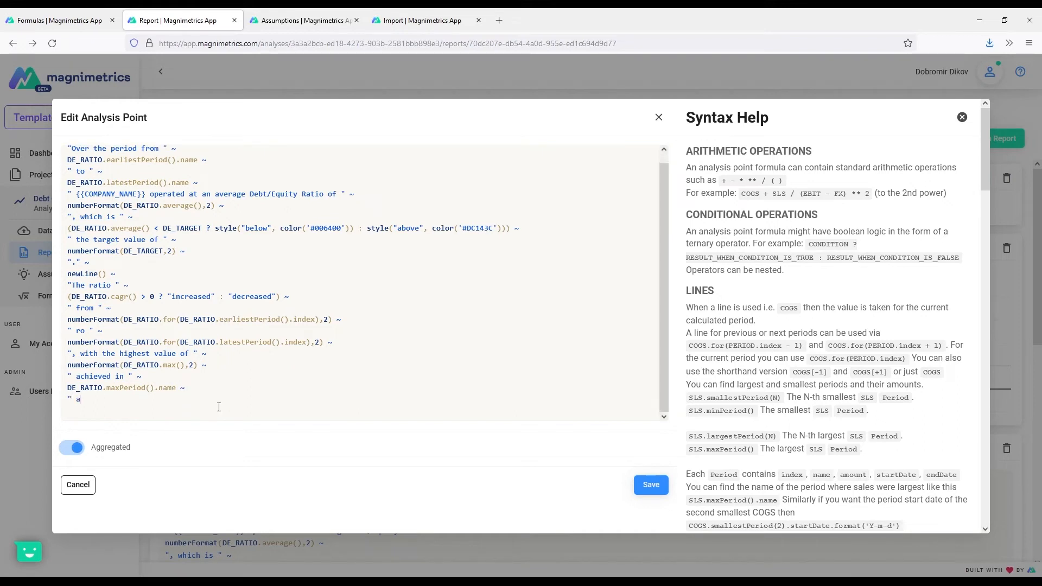
pyautogui.write('nd the lowest value of " ~')
pyautogui.press('Return')
pyautogui.write('numberFo')
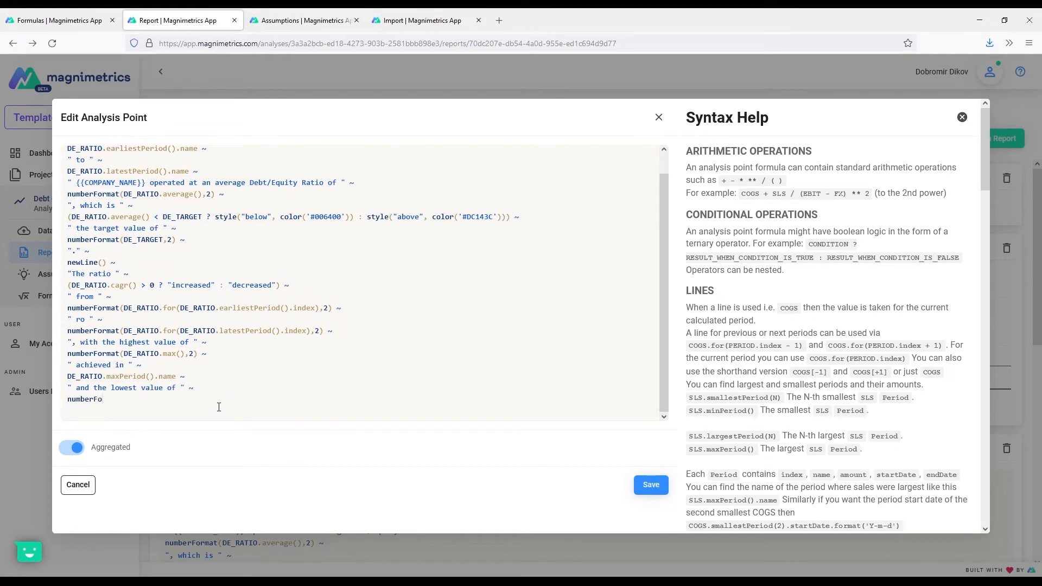
pyautogui.write('rmat(DE_RATIO.min(),2) ~')
# Step: End the formula with " achieved in " ~ DE_RATIO.minPeriod().name ~ "." and save the analysis point
pyautogui.press('Return')
pyautogui.write('" achieved in')
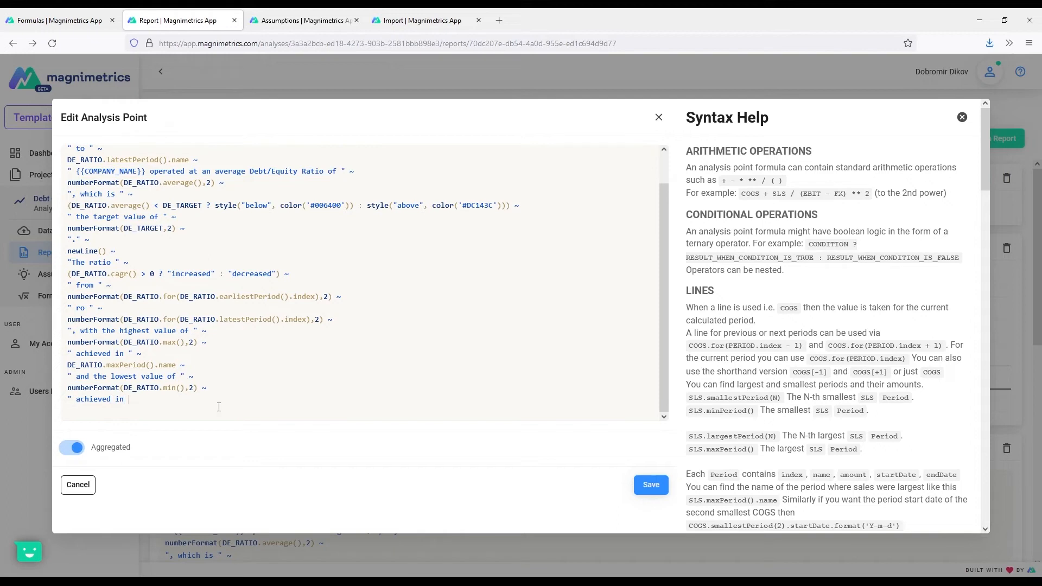
pyautogui.write(' " ~')
pyautogui.press('Return')
pyautogui.write('DE_RATIO')
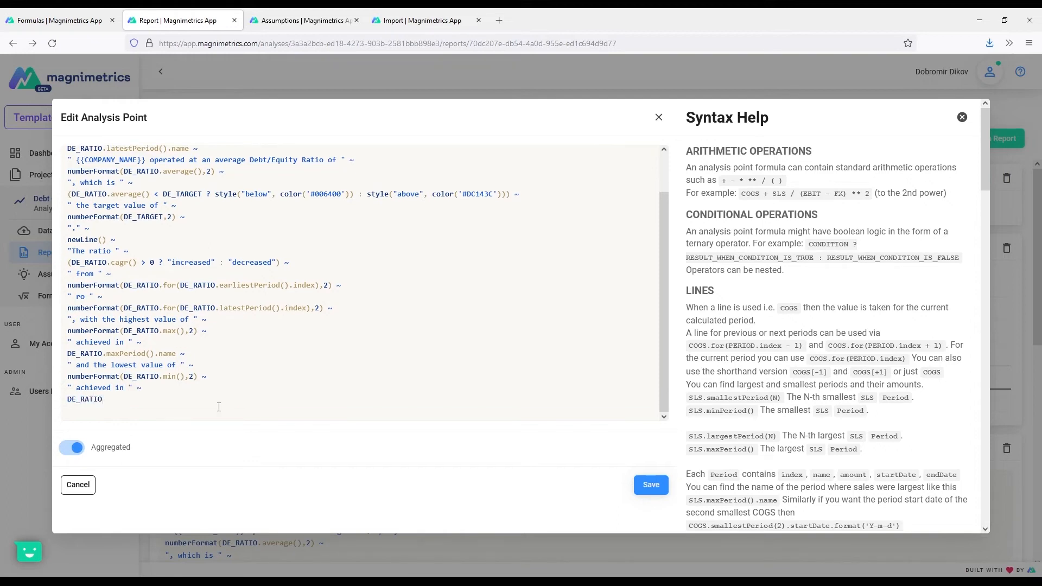
pyautogui.write('.minPeriod().name ~')
pyautogui.press('Return')
pyautogui.write('"."')
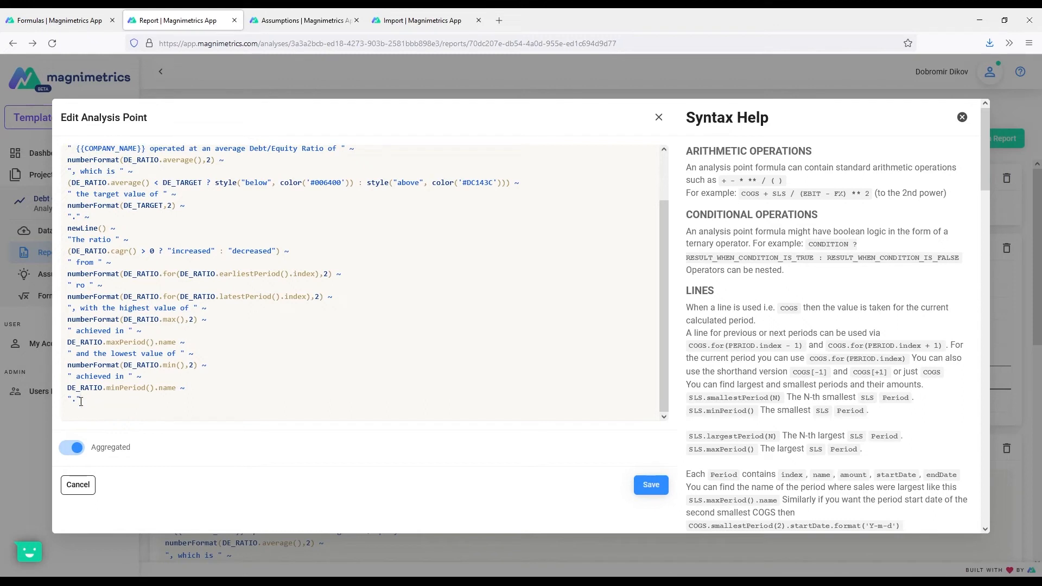
pyautogui.scroll(2, 201, 380)
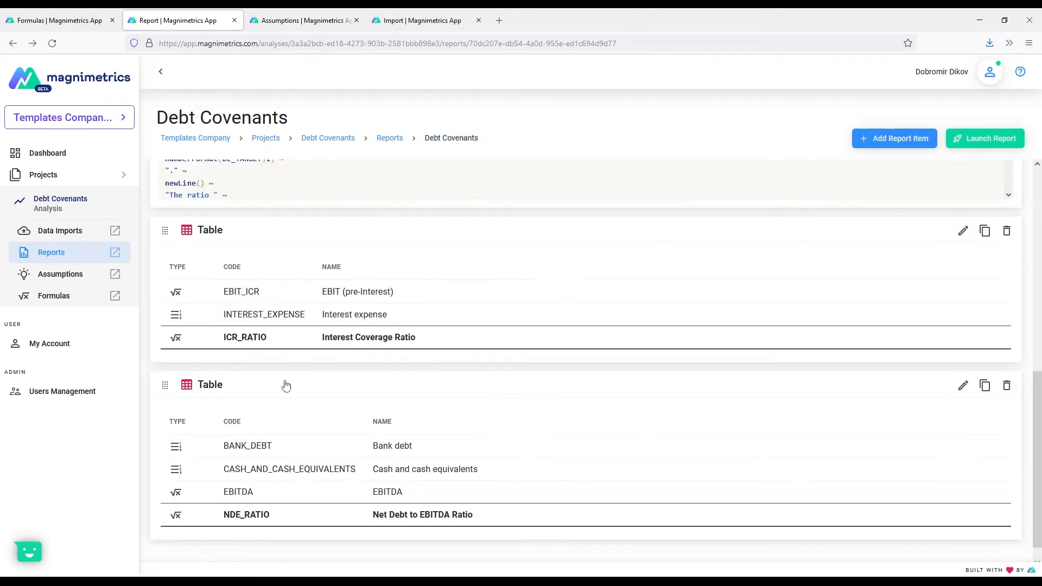
# Step: Duplicate the Debt-to-Equity analysis point and move the copy directly below the Interest Coverage Ratio table
pyautogui.scroll(4, 283, 386)
pyautogui.scroll(-3, 292, 428)
pyautogui.scroll(-1, 292, 428)
pyautogui.scroll(4, 308, 515)
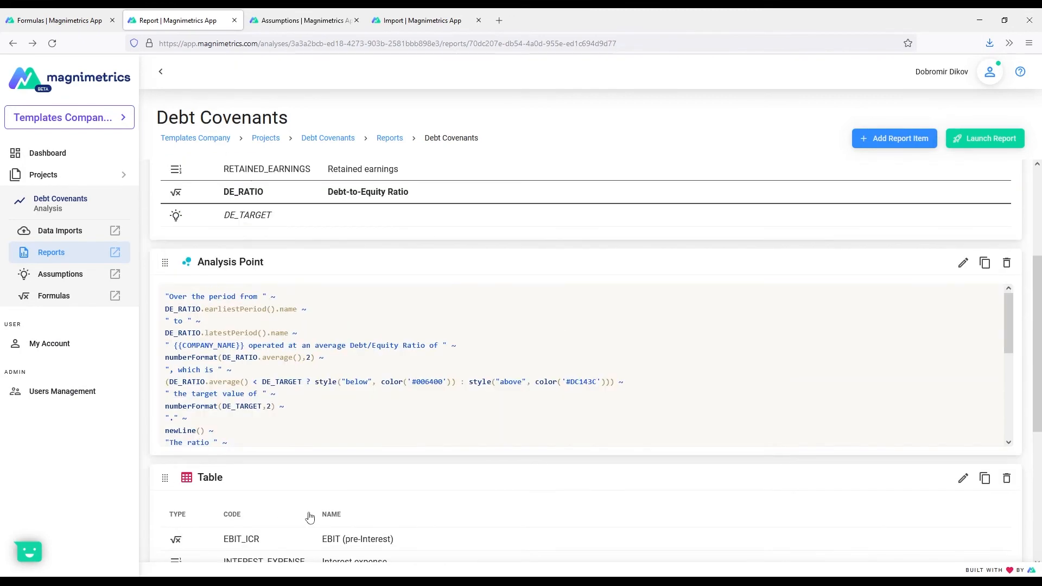
pyautogui.click(986, 265)
pyautogui.scroll(-5, 378, 415)
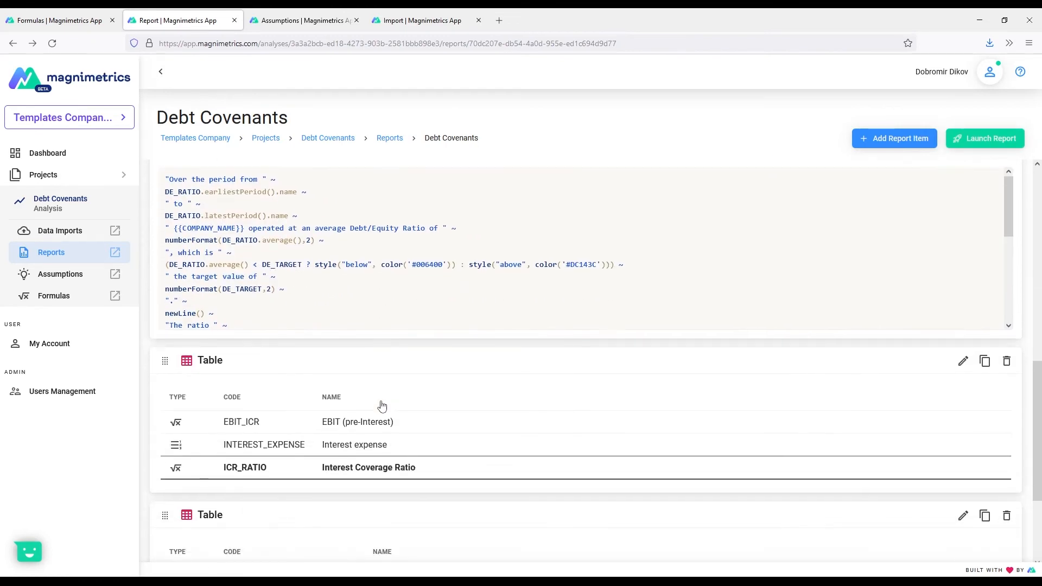
pyautogui.scroll(1, 382, 406)
pyautogui.moveTo(165, 208); pyautogui.dragTo(195, 418)
pyautogui.scroll(-3, 283, 448)
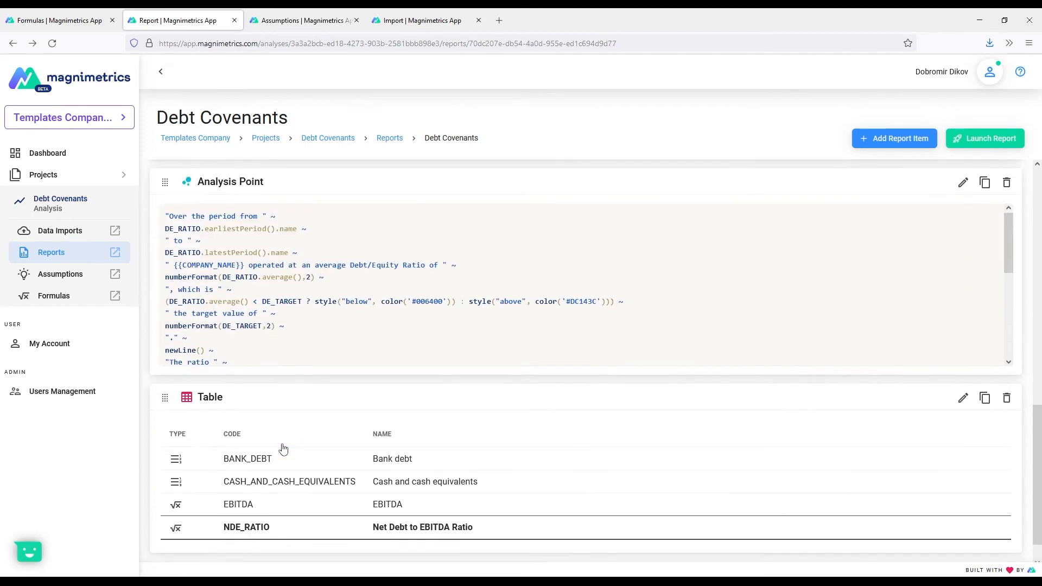
# Step: Open the analysis point below the Interest Coverage Ratio table and copy its whole formula into a new Visual Studio Code file
pyautogui.scroll(2, 282, 448)
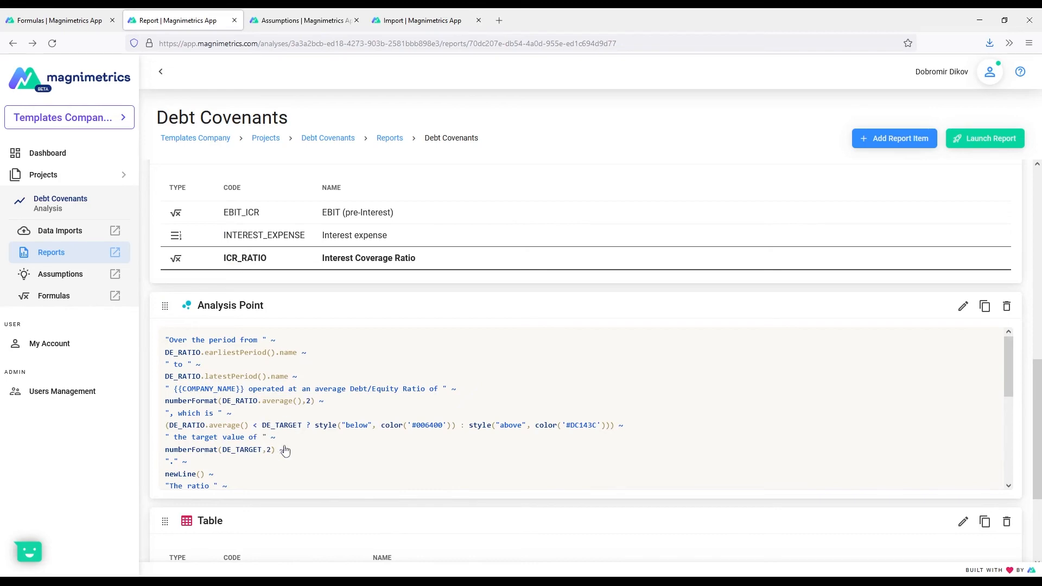
pyautogui.click(301, 408)
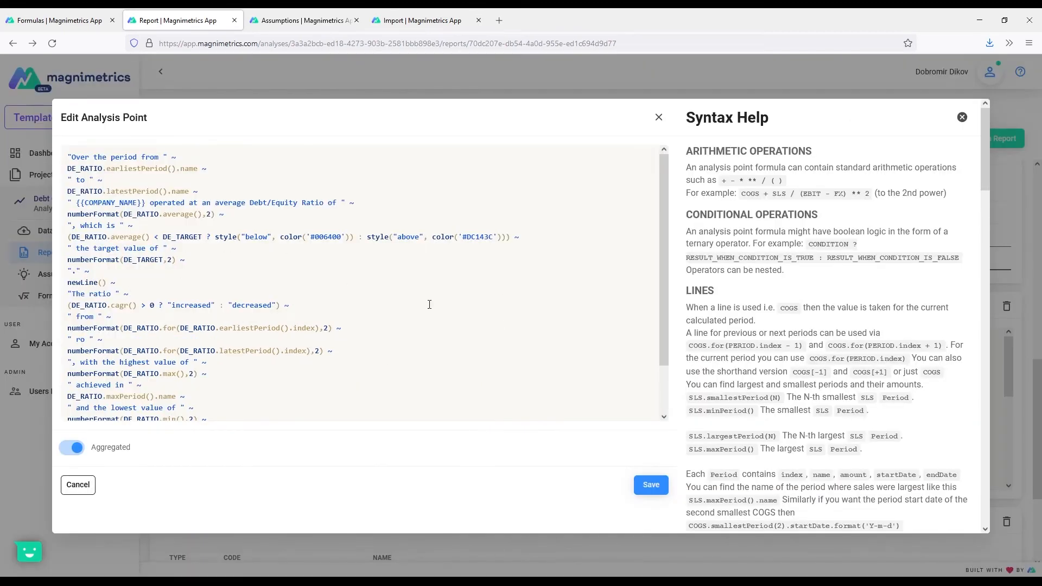
pyautogui.hotkey('ctrl', 'a')
pyautogui.hotkey('ctrl', 'c')
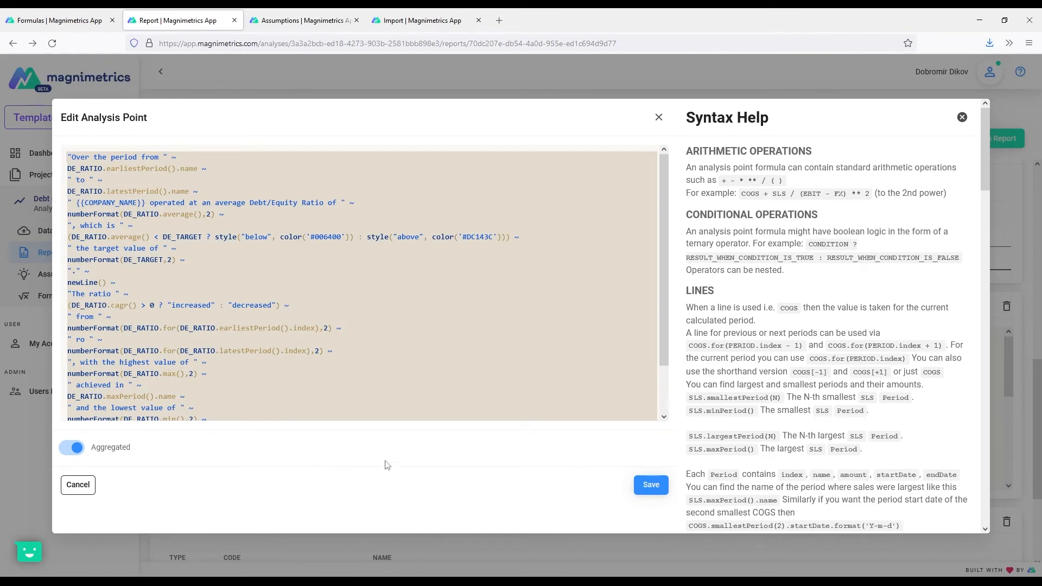
pyautogui.hotkey('alt', 'Tab')
pyautogui.hotkey('ctrl', 'n')
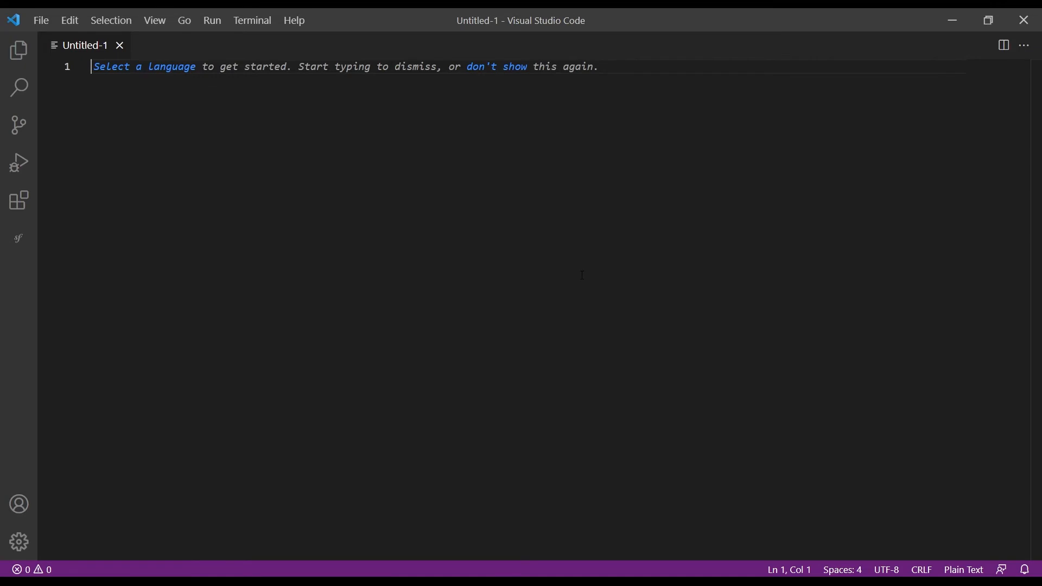
pyautogui.hotkey('ctrl', 'v')
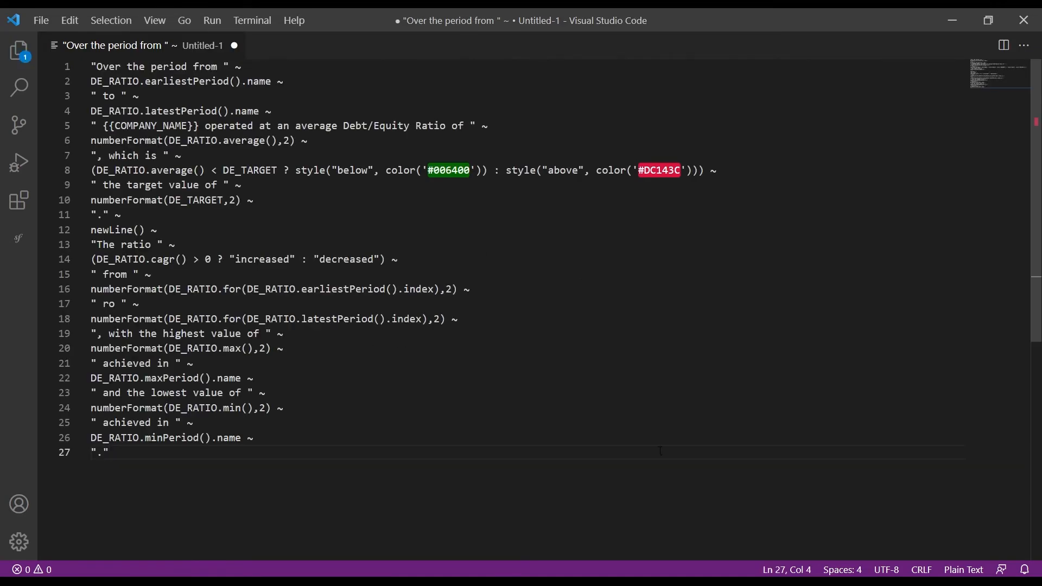
# Step: Set the new file's language mode to JavaScript
pyautogui.click(964, 570)
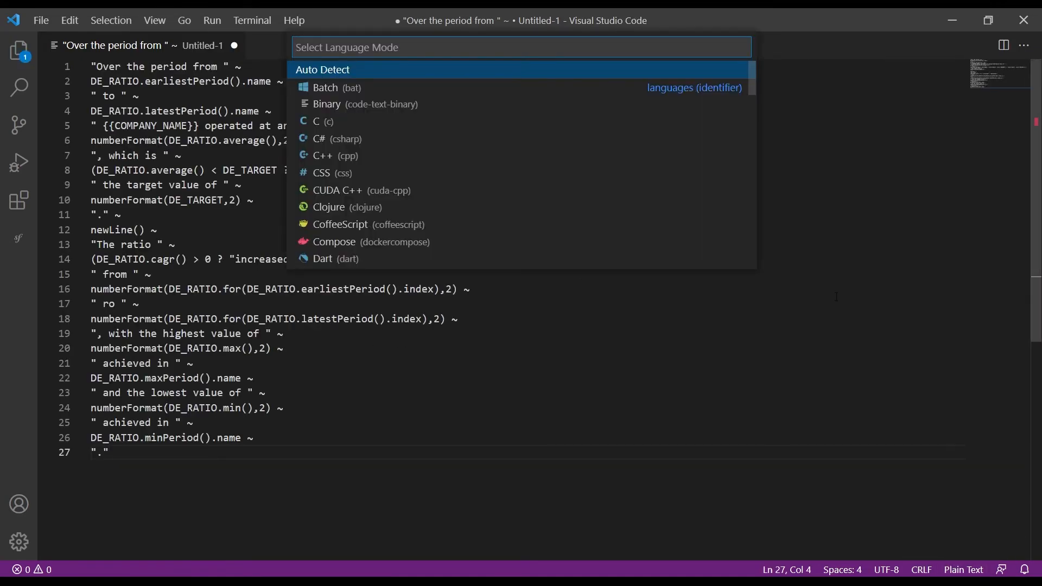
pyautogui.write('javasc')
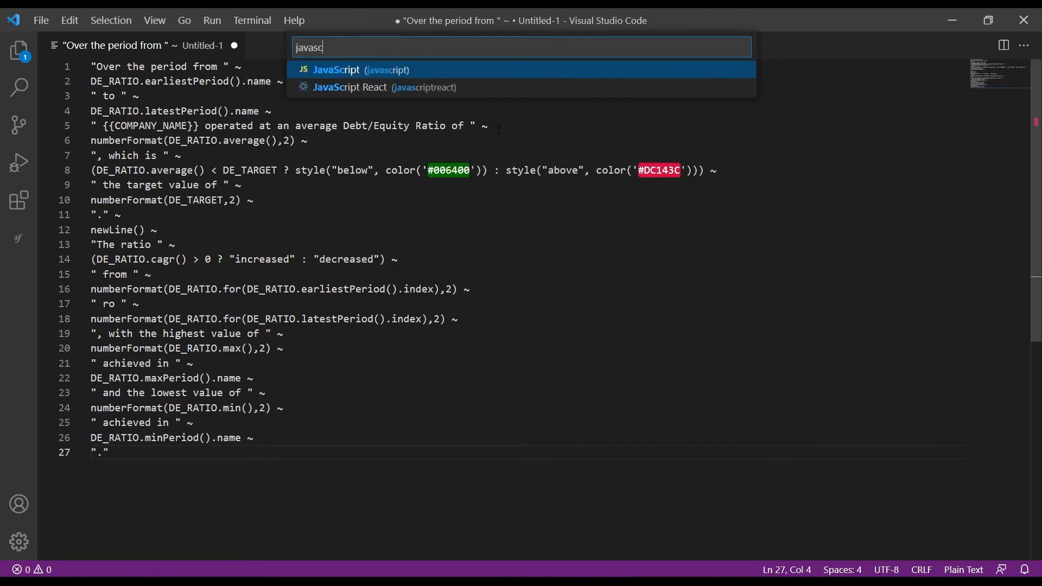
pyautogui.press('Return')
# Step: Replace all occurrences of DE_RATIO with ICR_RATIO in the copied formula
pyautogui.hotkey('ctrl', 'h')
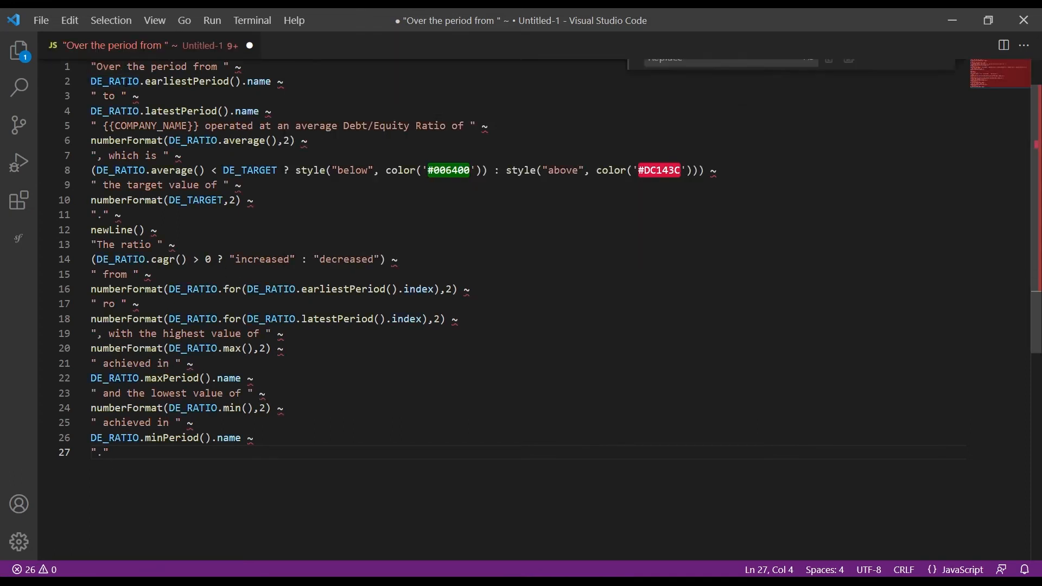
pyautogui.write('DE_RATIO')
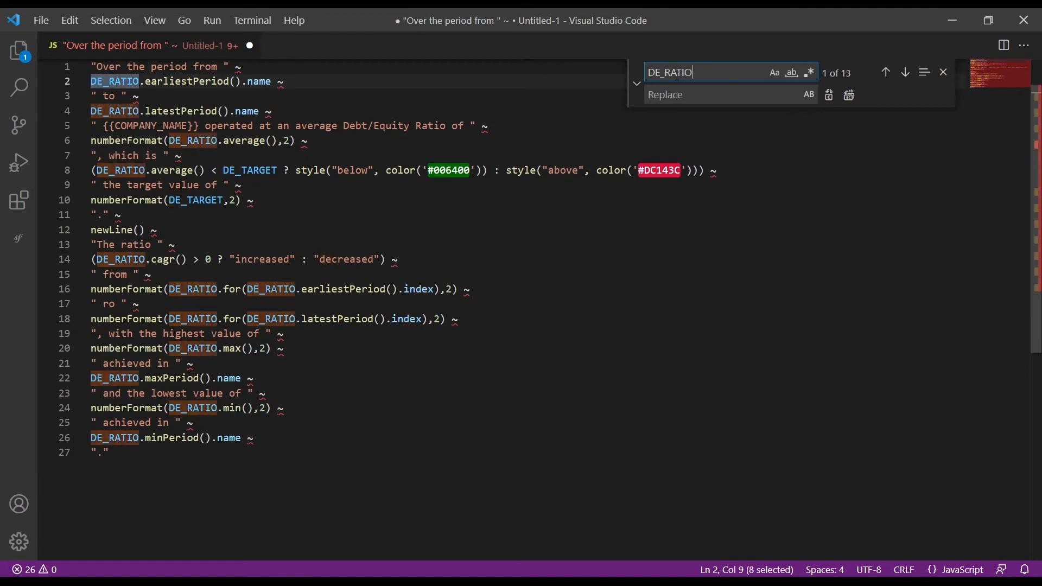
pyautogui.press('Tab')
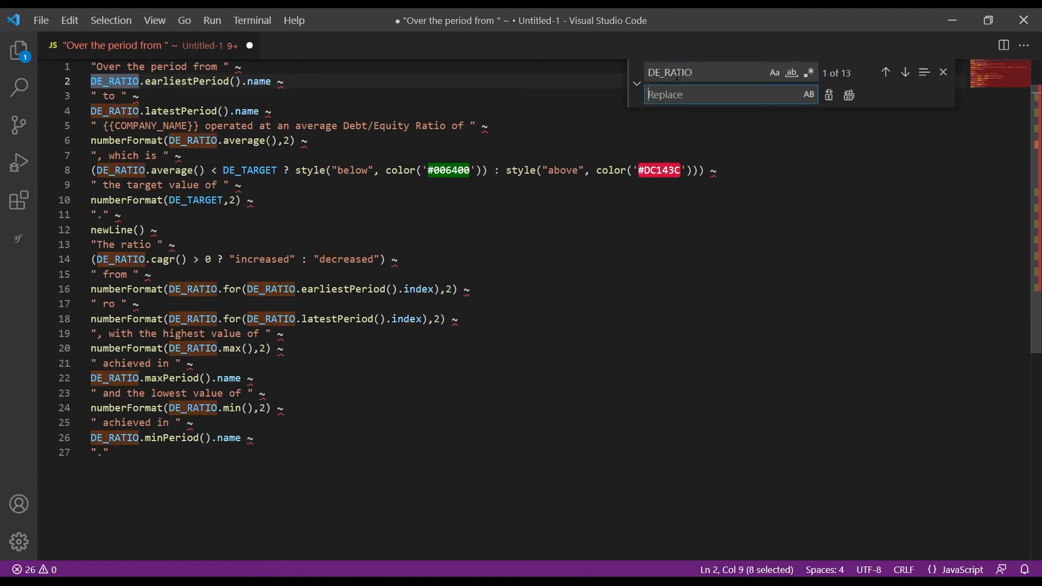
pyautogui.write('ICR_RATIO')
pyautogui.click(850, 95)
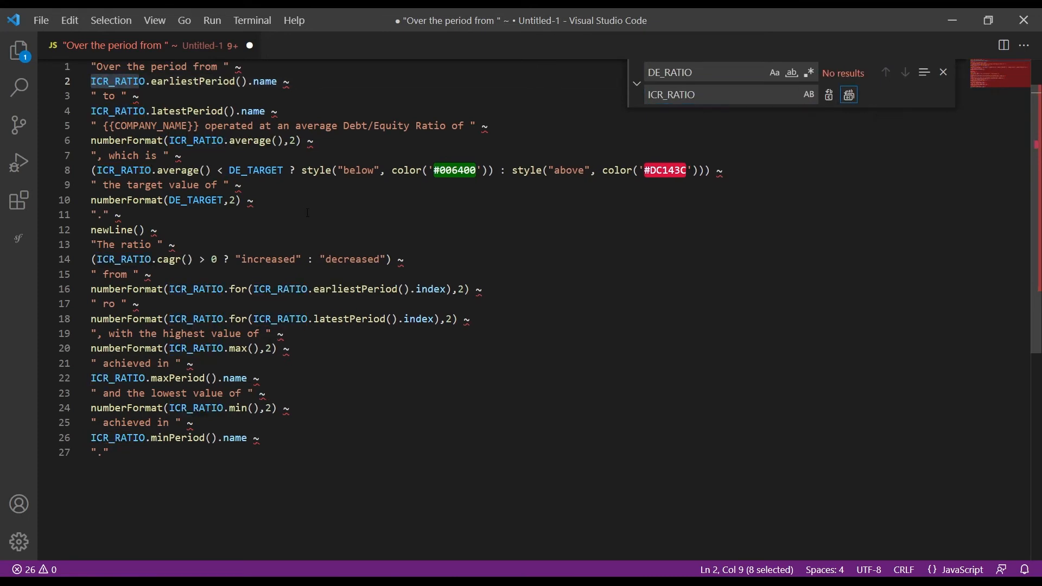
# Step: Change DE_TARGET to ICR_TARGET in the average comparison and in the target value's numberFormat line
pyautogui.moveTo(240, 170); pyautogui.dragTo(230, 171)
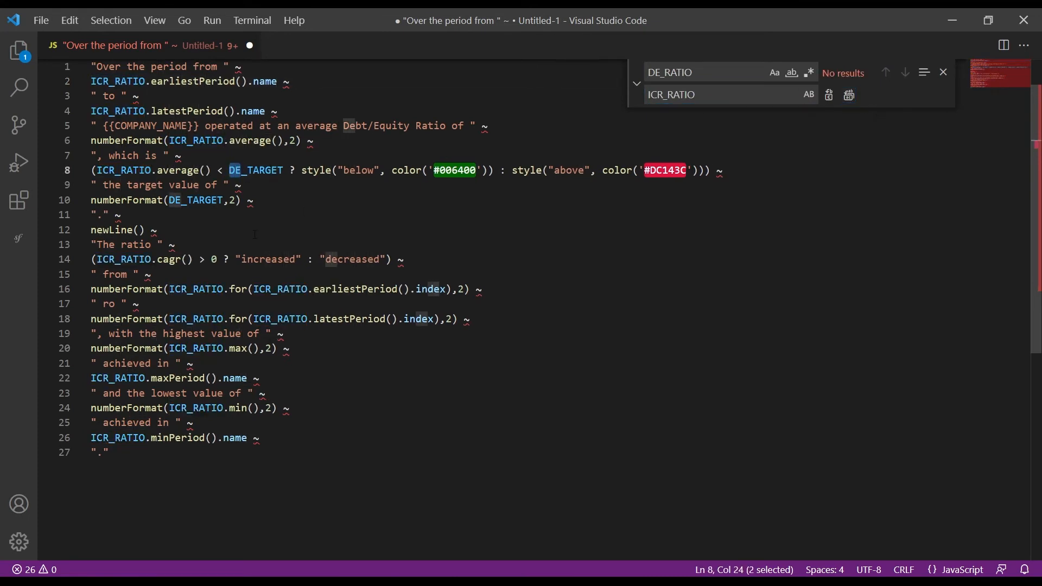
pyautogui.write('ICR')
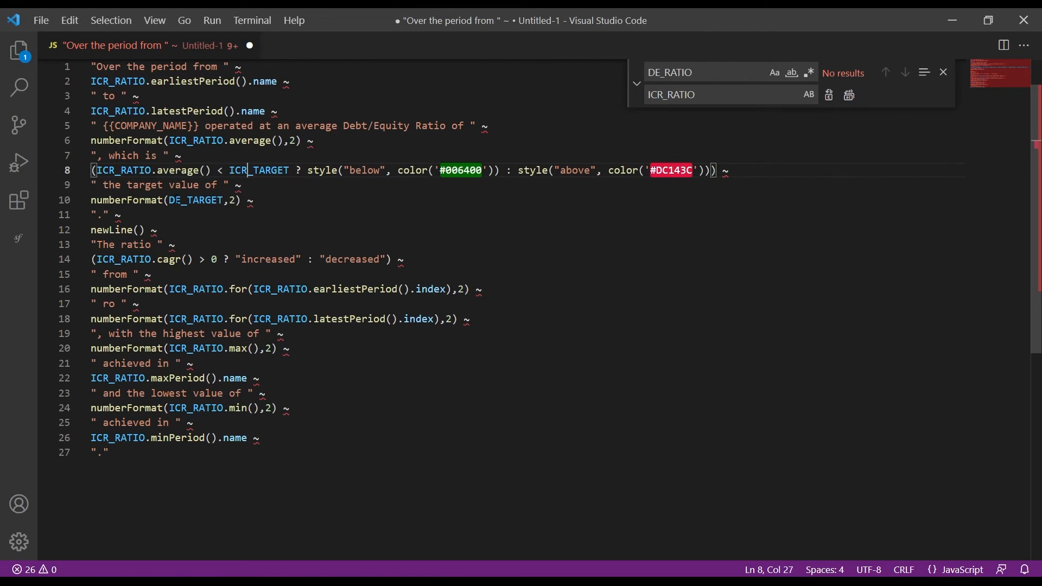
pyautogui.moveTo(181, 201); pyautogui.dragTo(169, 201)
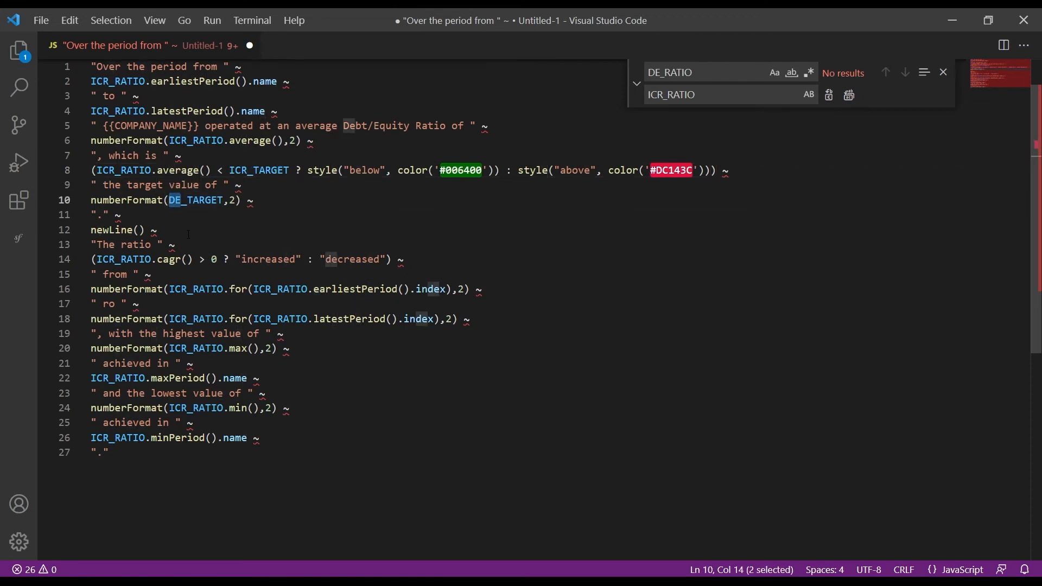
pyautogui.write('ICR')
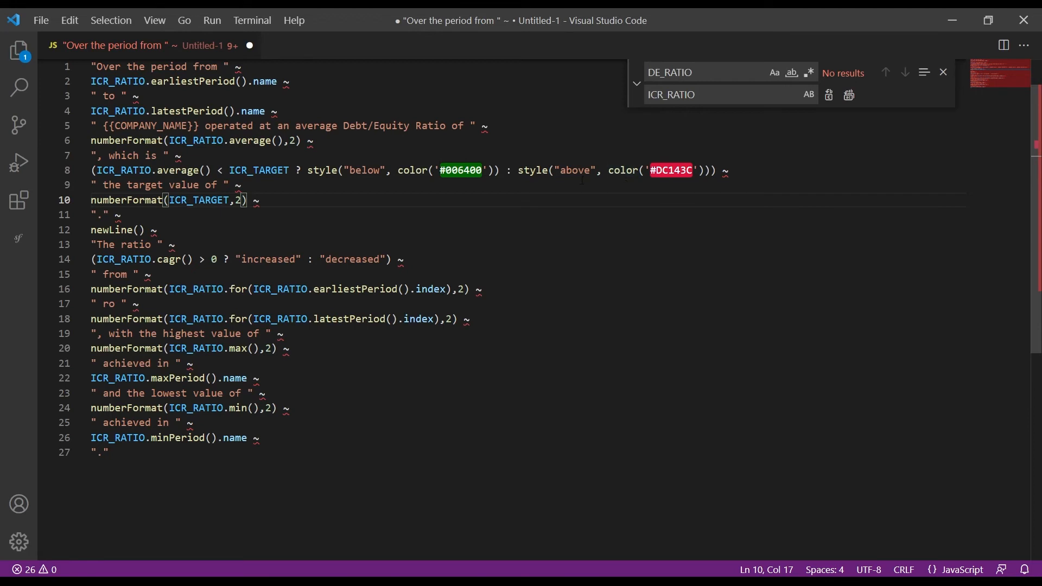
# Step: Reverse the average comparison to greater than ICR_TARGET, with "above" as the green text and "below" as the red text
pyautogui.doubleClick(220, 170)
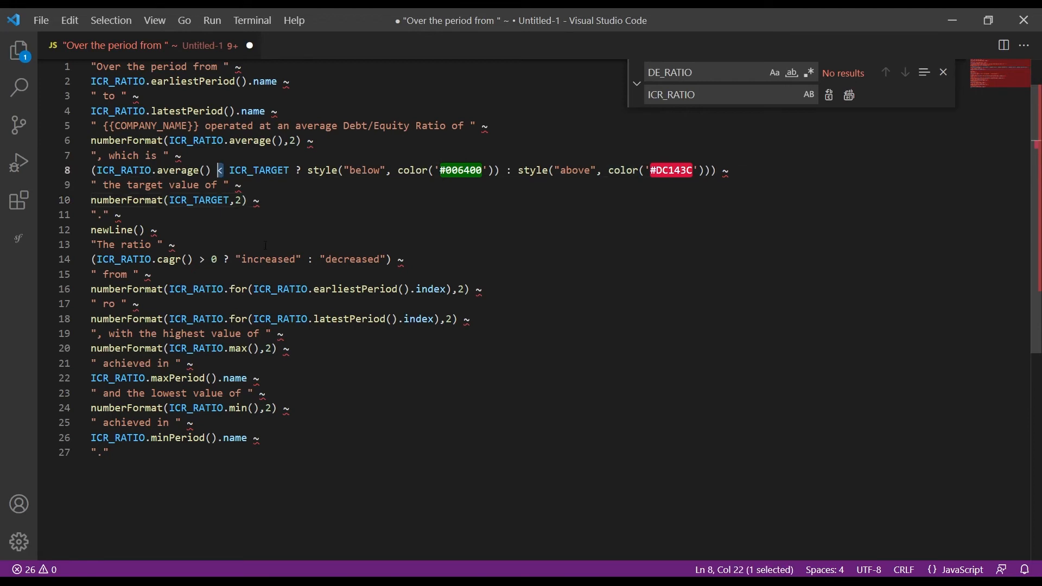
pyautogui.write('>')
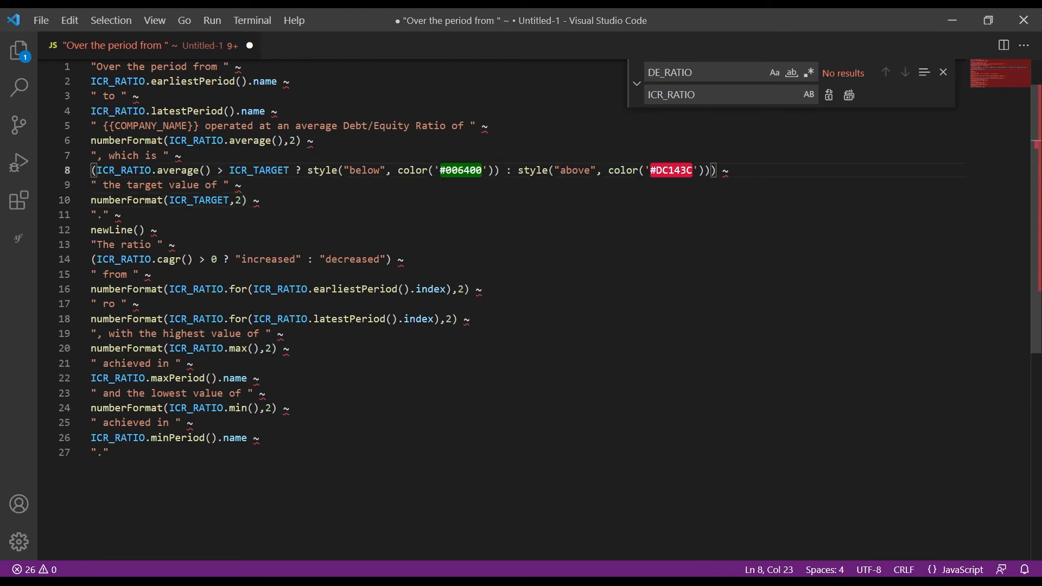
pyautogui.doubleClick(360, 170)
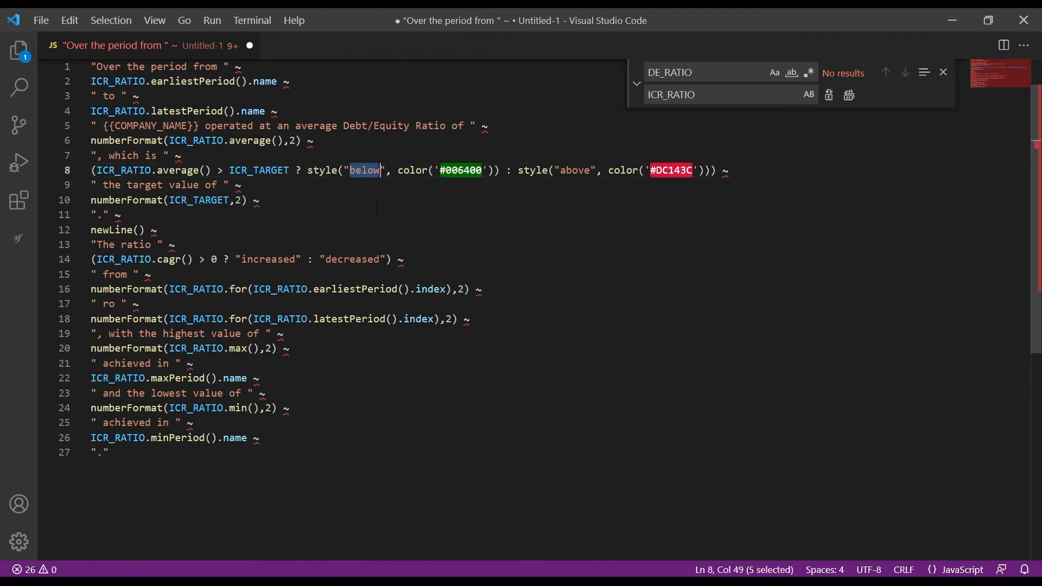
pyautogui.write('above')
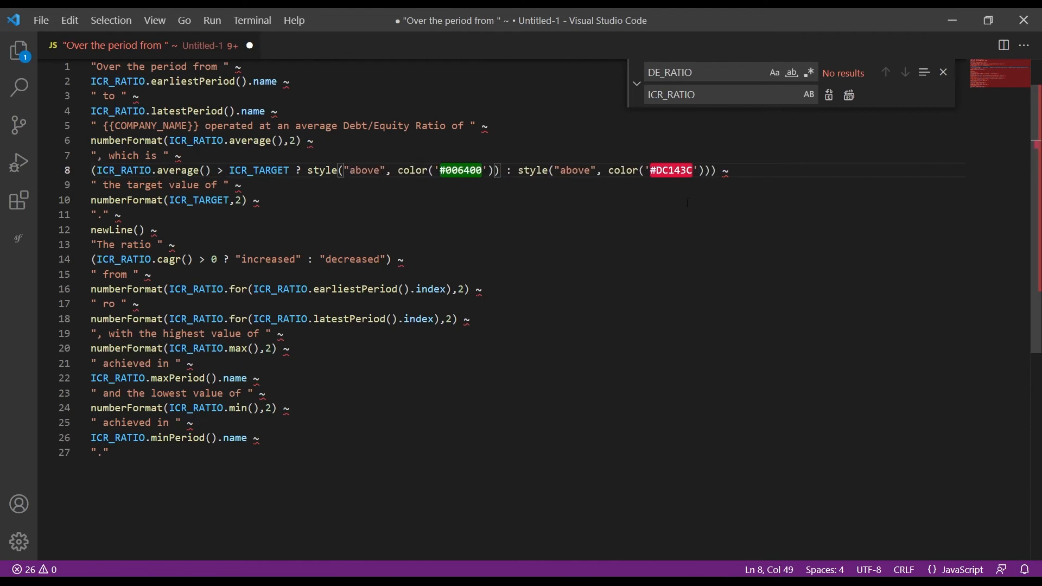
pyautogui.doubleClick(574, 171)
pyautogui.write('brl')
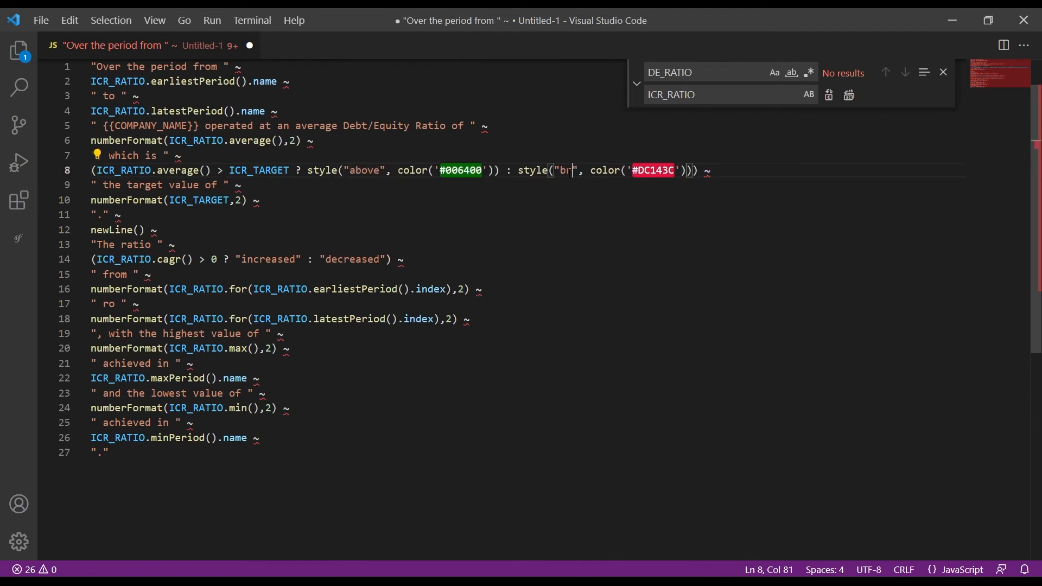
pyautogui.press('BackSpace')
pyautogui.press('BackSpace')
pyautogui.write('elow')
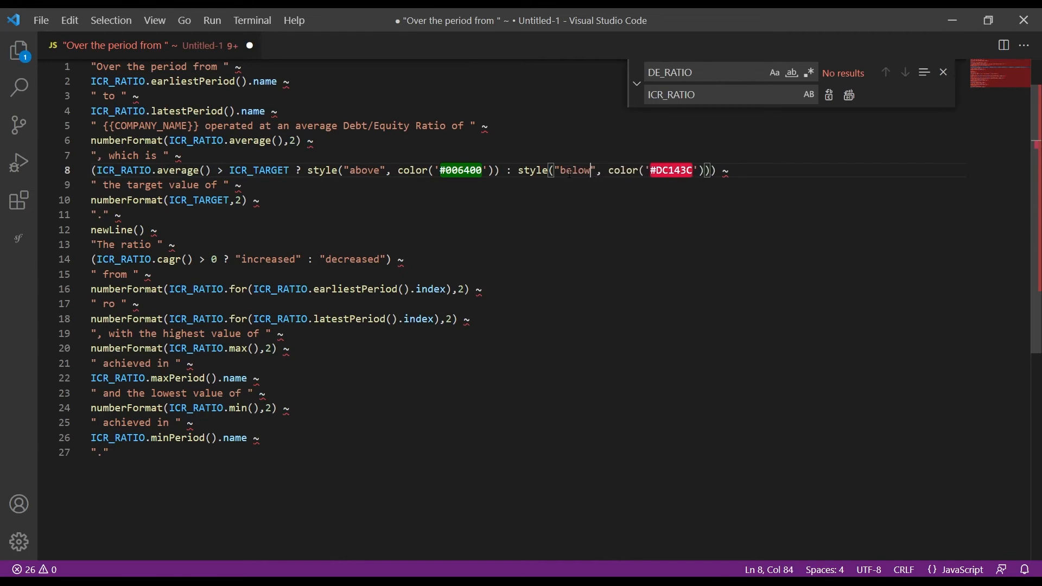
# Step: Replace "Debt/Equity" with "Interest Coverage" in the sentence describing the company's average ratio
pyautogui.moveTo(343, 126); pyautogui.dragTo(411, 125)
pyautogui.write('Interest ')
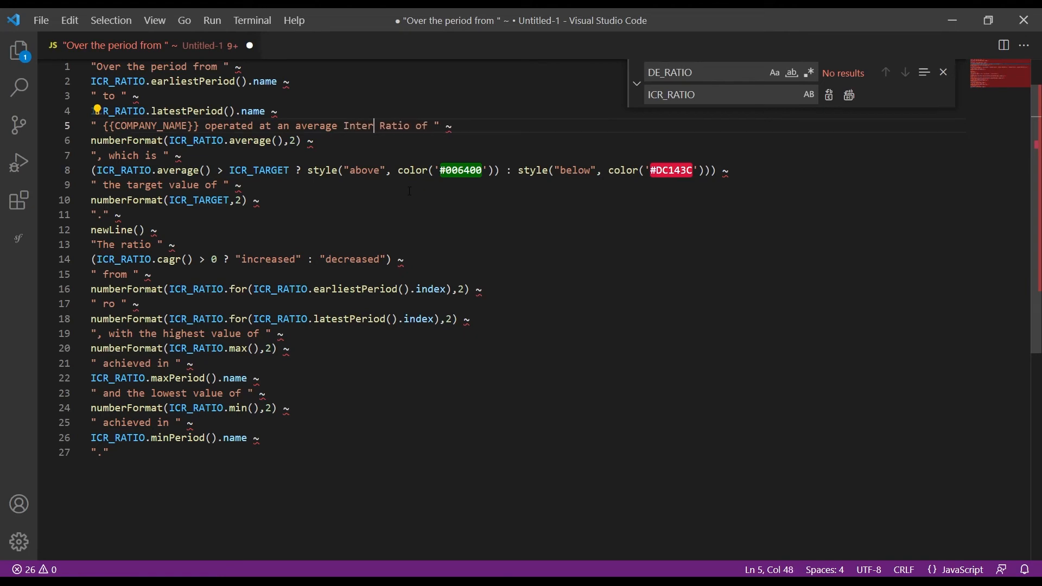
pyautogui.write('Coverage')
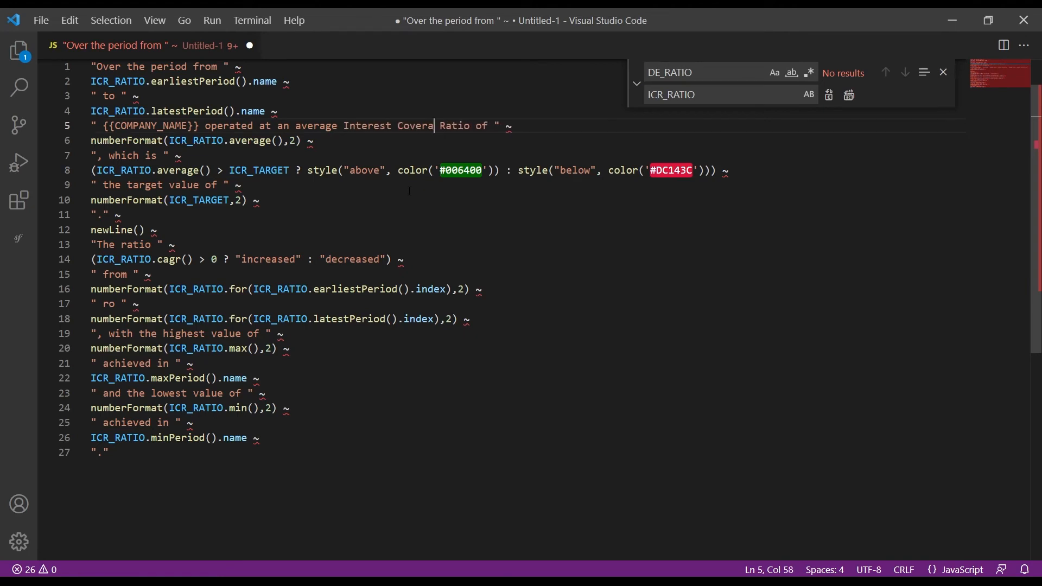
# Step: Replace the open analysis point's formula in Magnimetrics with the adapted Interest Coverage version and save it
pyautogui.hotkey('alt', 'Tab')
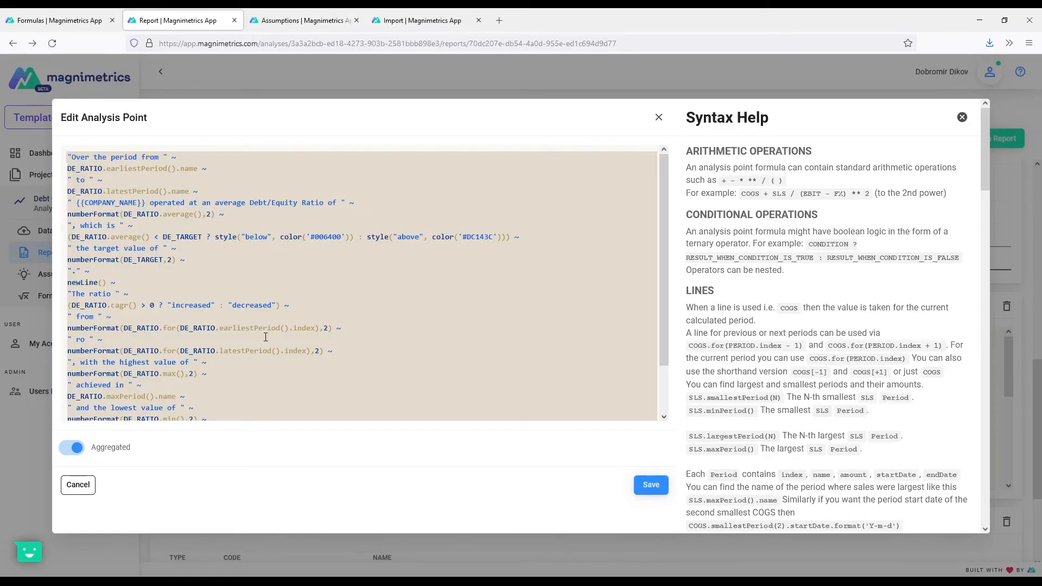
pyautogui.hotkey('ctrl', 'v')
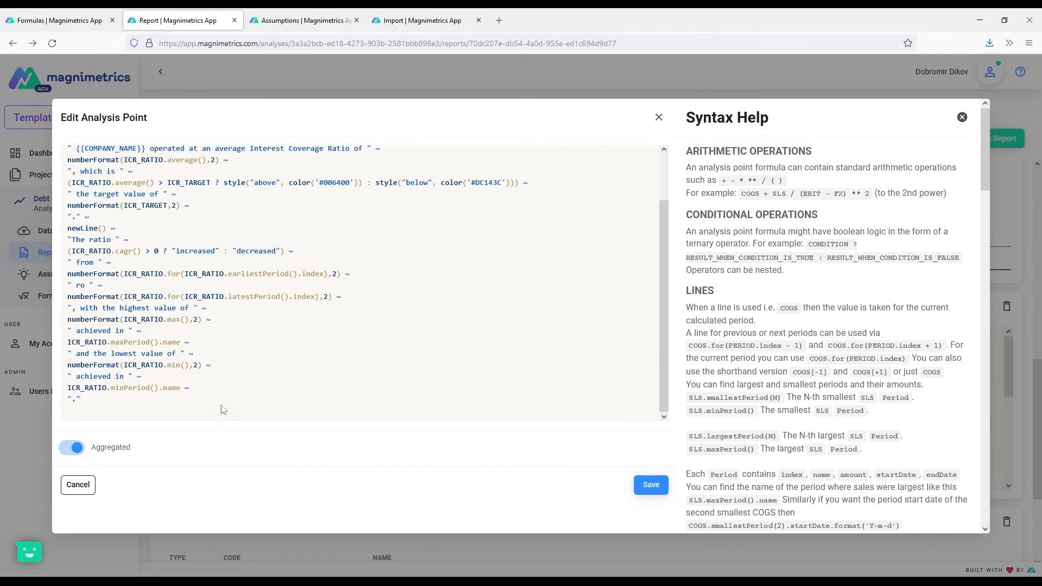
pyautogui.click(647, 483)
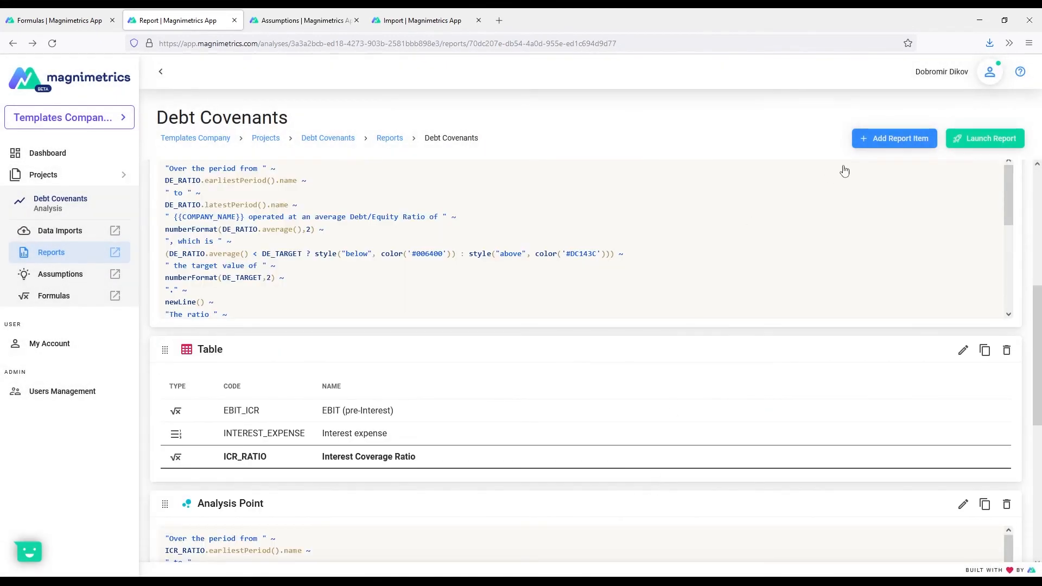
# Step: Launch the report and review the Interest Coverage Ratio table with its analysis text
pyautogui.click(984, 138)
pyautogui.scroll(-4, 434, 295)
pyautogui.scroll(-5, 412, 304)
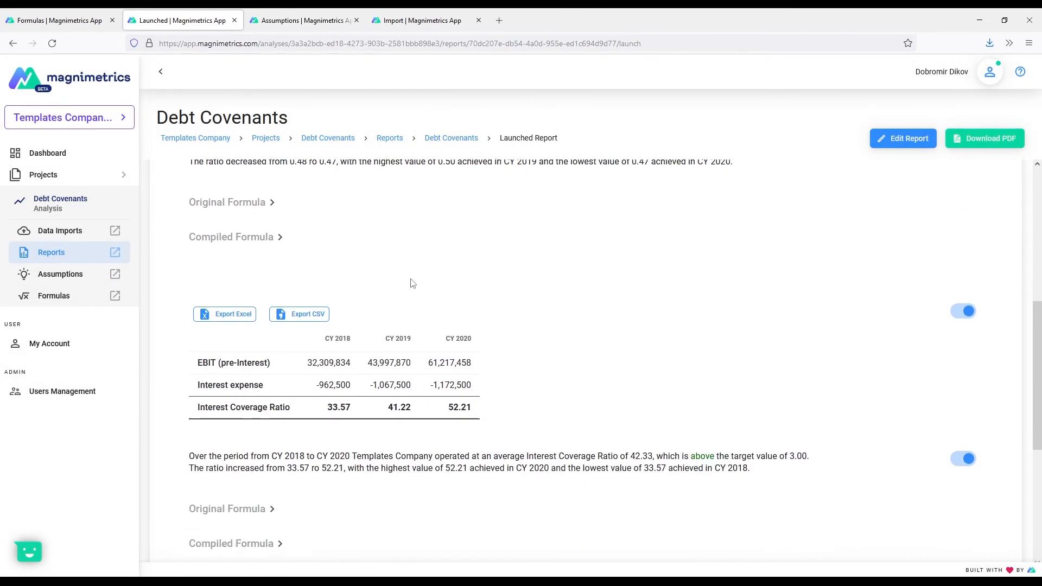
pyautogui.scroll(2, 297, 342)
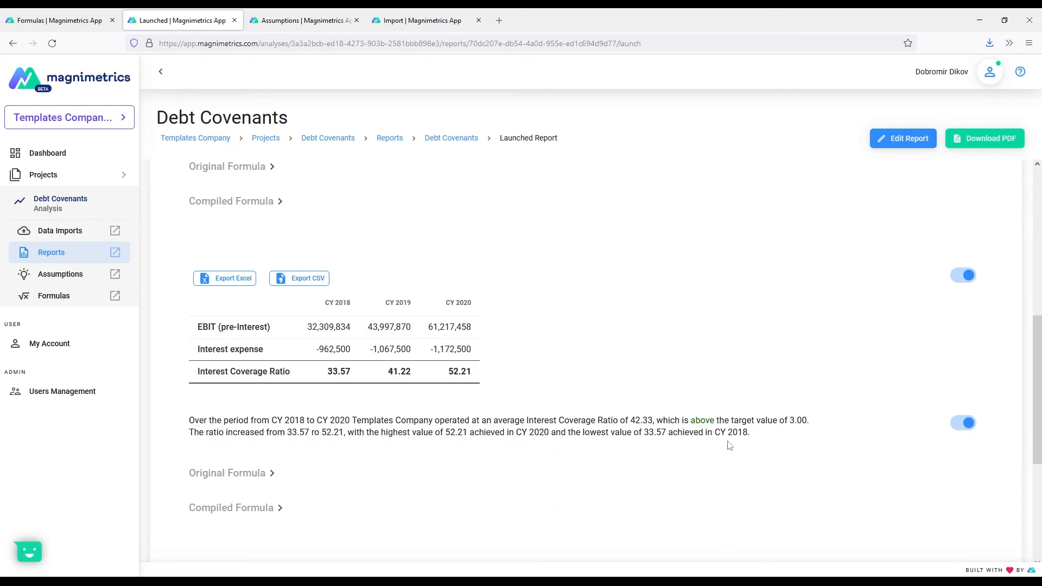
# Step: Return to the report editor and add ICR_TARGET to the Interest Coverage Ratio table in italics with precision 2, saving the table
pyautogui.hotkey('alt', 'Left')
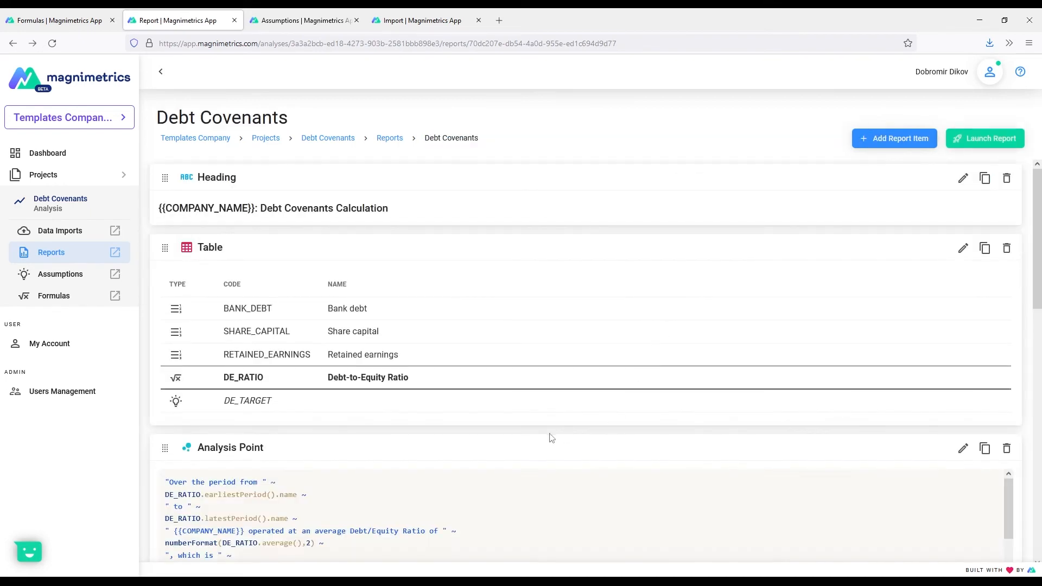
pyautogui.scroll(-8, 328, 357)
pyautogui.click(274, 248)
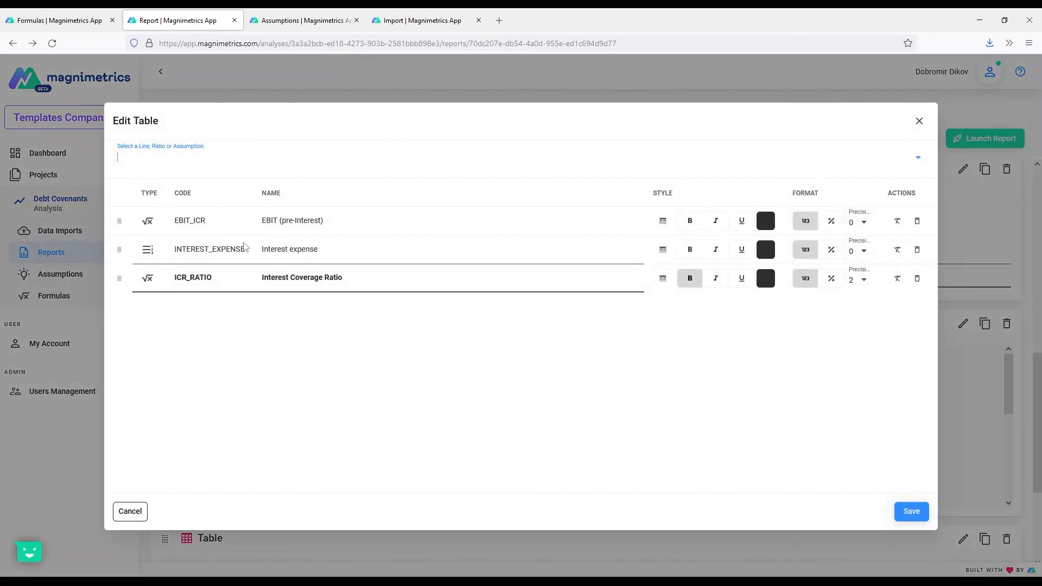
pyautogui.write('target')
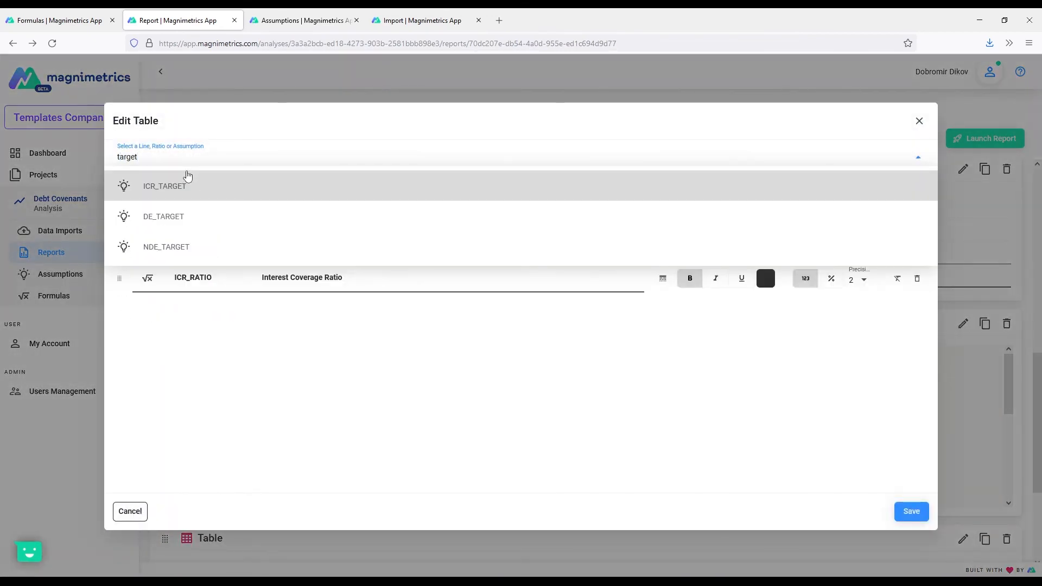
pyautogui.click(184, 191)
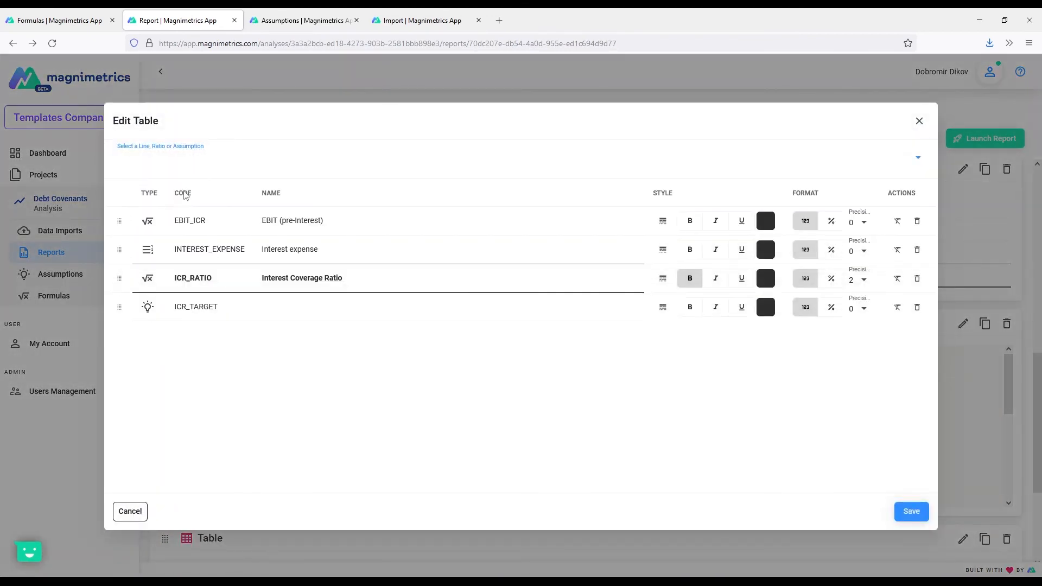
pyautogui.click(717, 308)
pyautogui.click(861, 308)
pyautogui.click(861, 362)
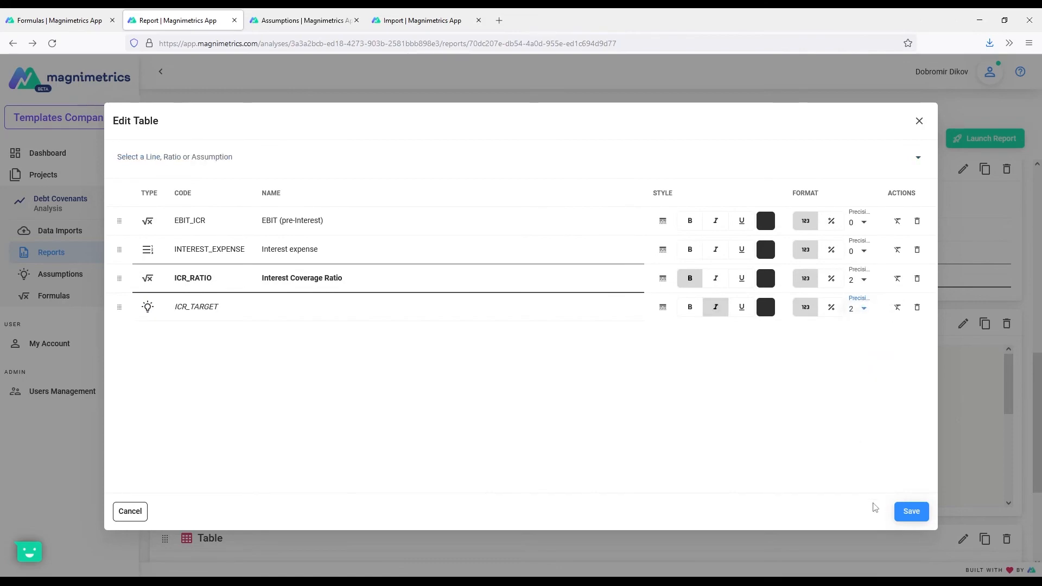
pyautogui.click(911, 511)
# Step: Duplicate the Debt-to-Equity analysis point and move the copy below the Net Debt to EBITDA Ratio table
pyautogui.scroll(-5, 426, 396)
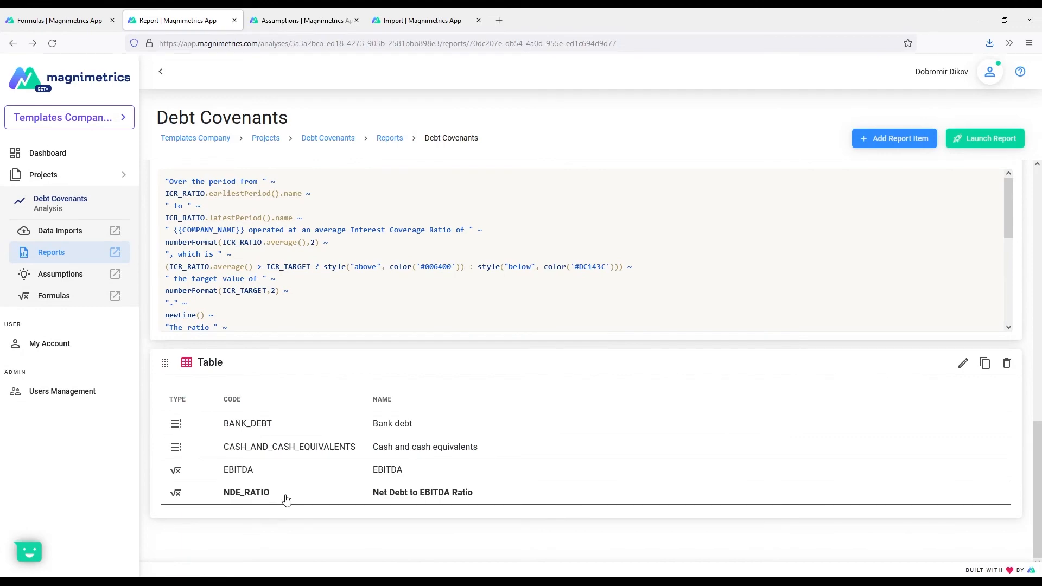
pyautogui.scroll(3, 546, 515)
pyautogui.scroll(-3, 520, 491)
pyautogui.scroll(3, 372, 304)
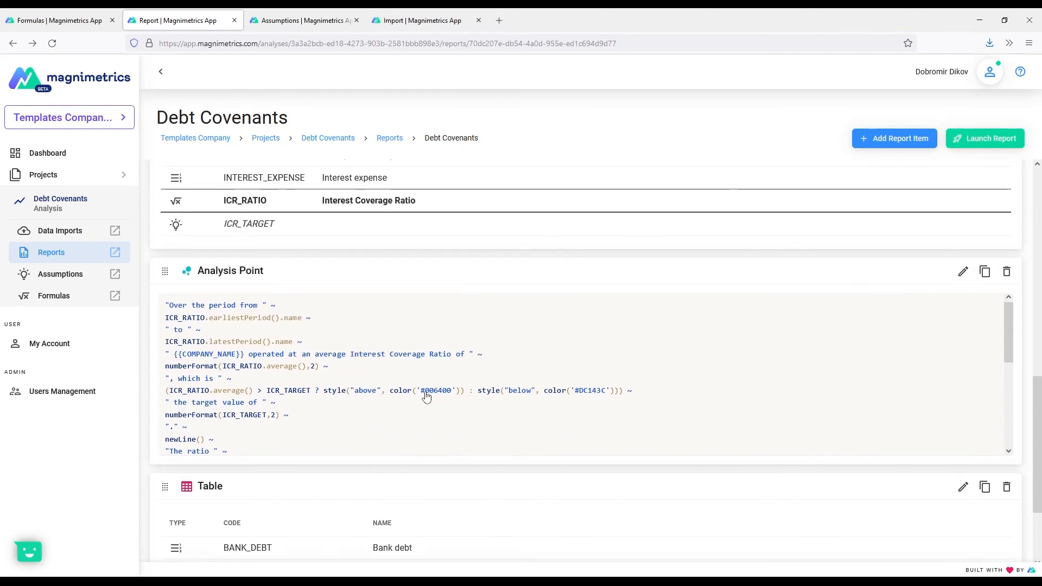
pyautogui.scroll(8, 457, 415)
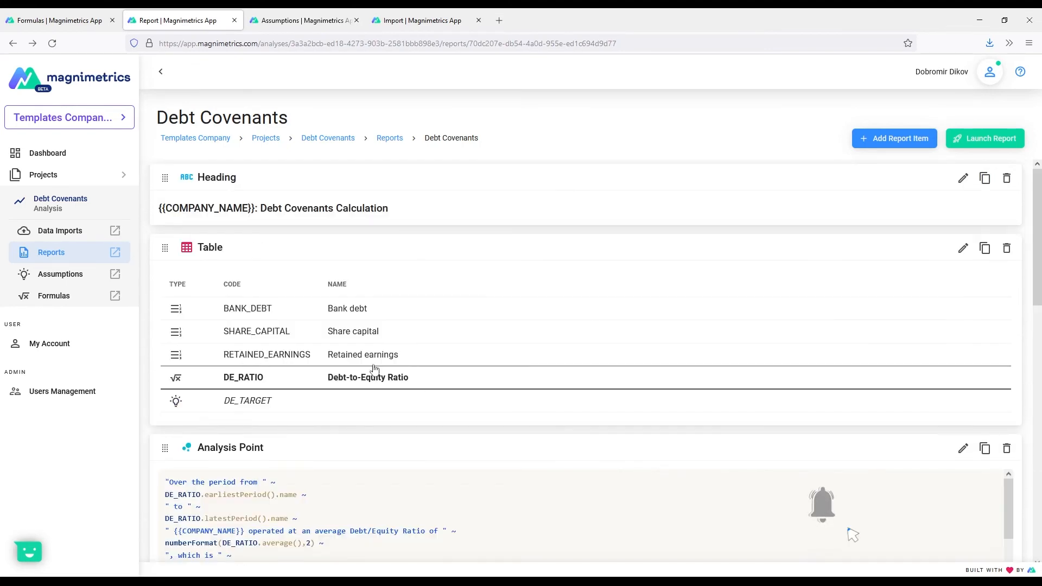
pyautogui.scroll(-3, 306, 348)
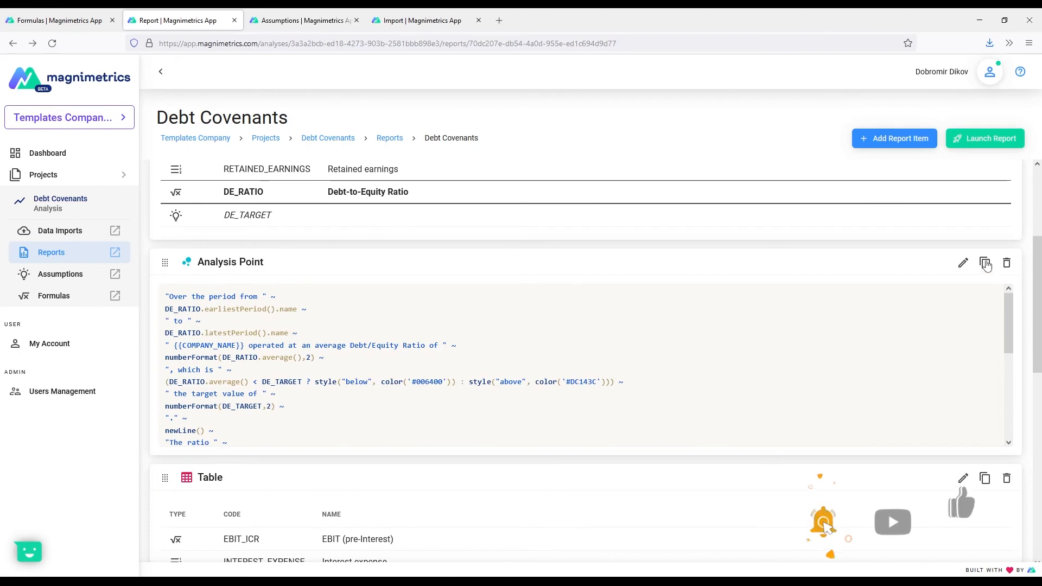
pyautogui.click(984, 263)
pyautogui.scroll(-4, 379, 326)
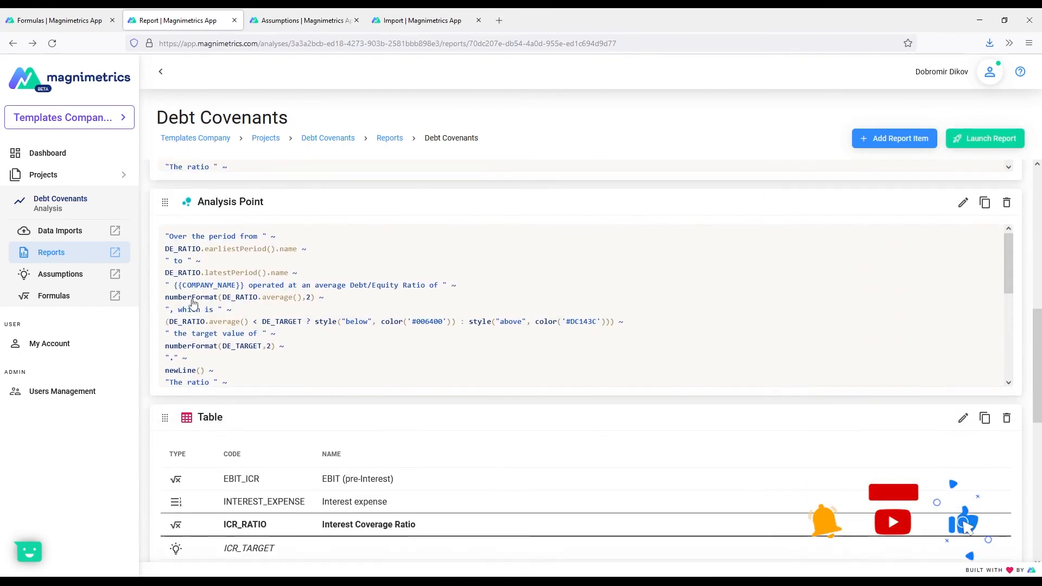
pyautogui.moveTo(162, 205); pyautogui.dragTo(301, 459)
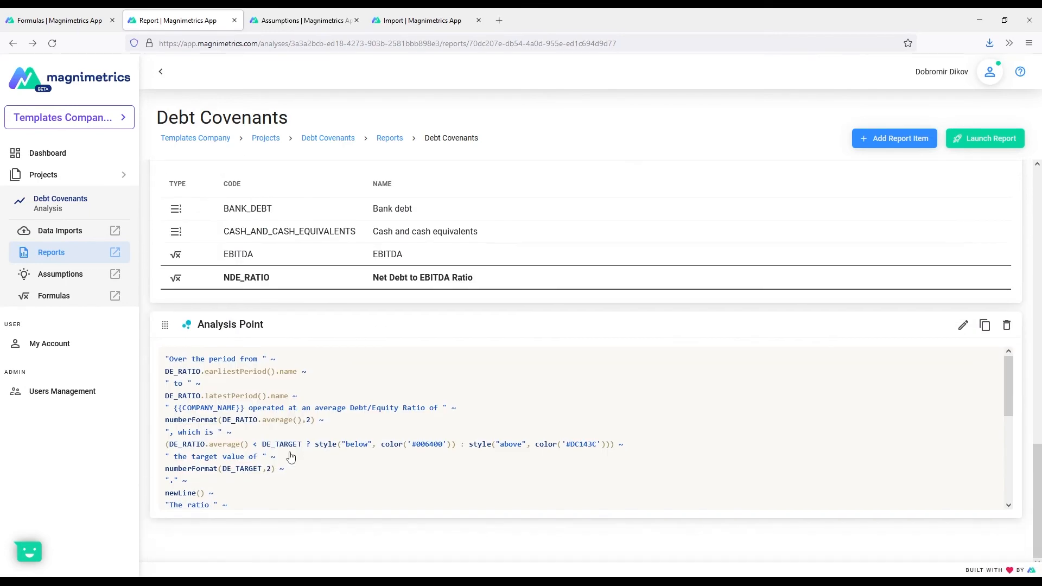
# Step: Open the duplicated analysis point and copy its whole formula over the existing text in the Visual Studio Code file
pyautogui.click(330, 391)
pyautogui.click(299, 287)
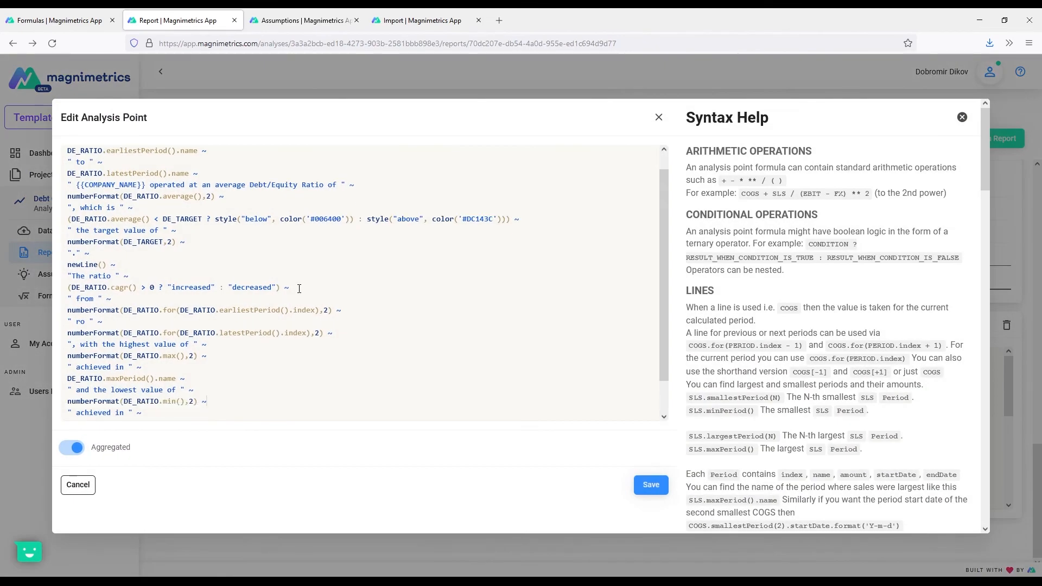
pyautogui.hotkey('ctrl', 'a')
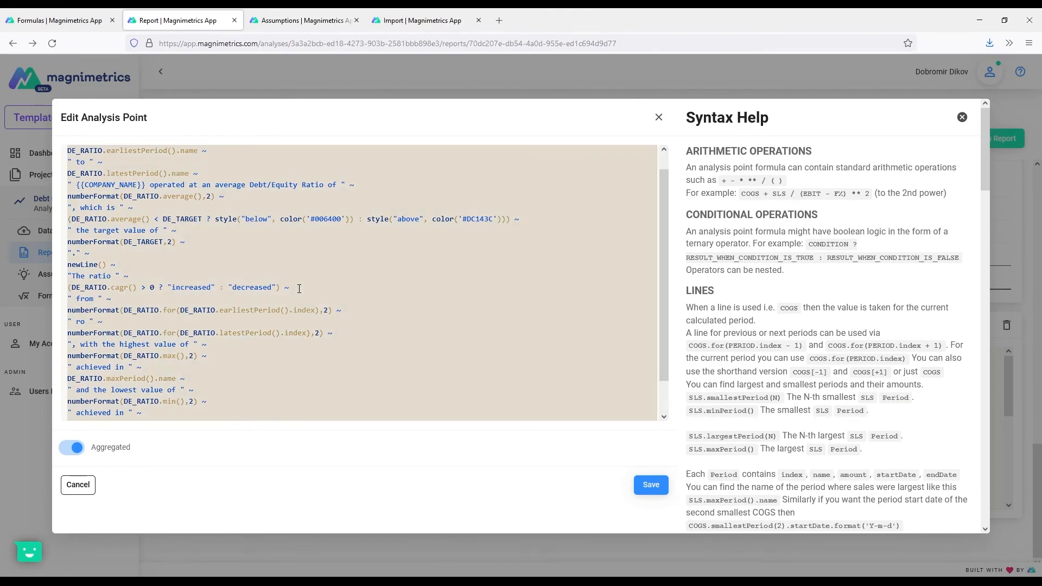
pyautogui.hotkey('alt', 'Tab')
pyautogui.hotkey('ctrl', 'v')
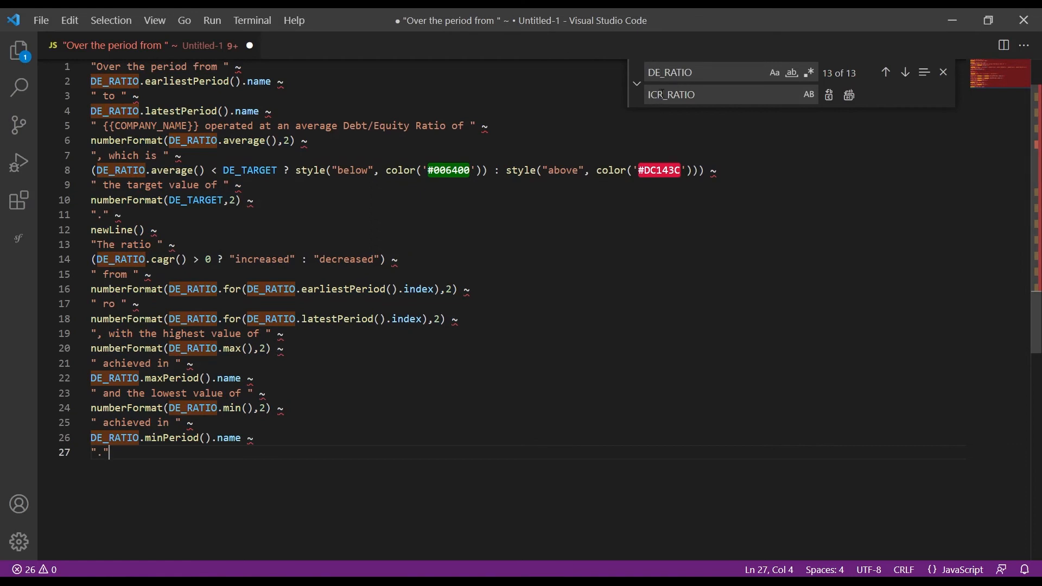
# Step: Replace all occurrences of DE_RATIO with NDE_RATIO in the copied formula
pyautogui.moveTo(662, 95); pyautogui.dragTo(649, 94)
pyautogui.write('NDE')
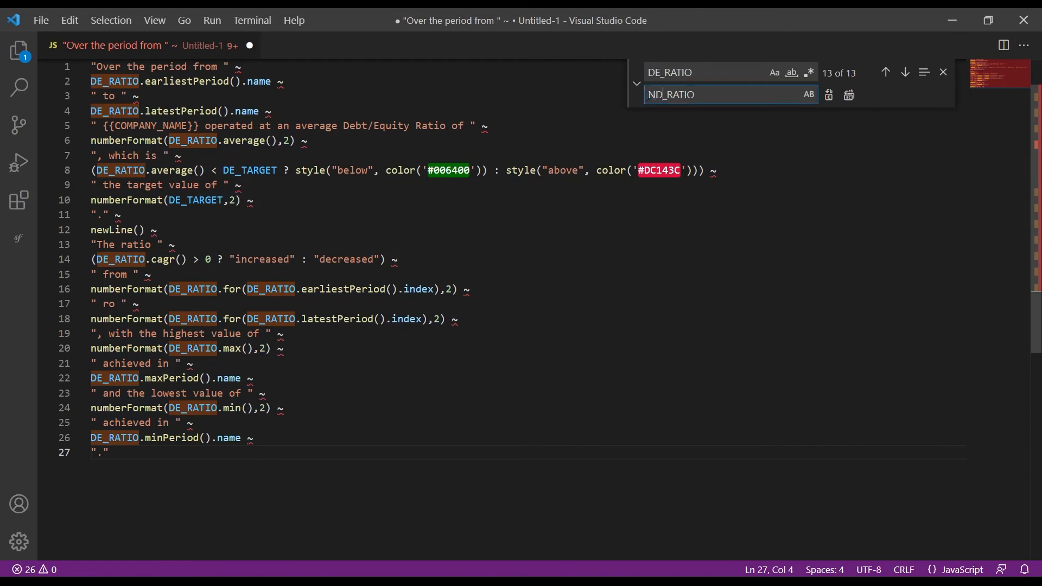
pyautogui.click(850, 96)
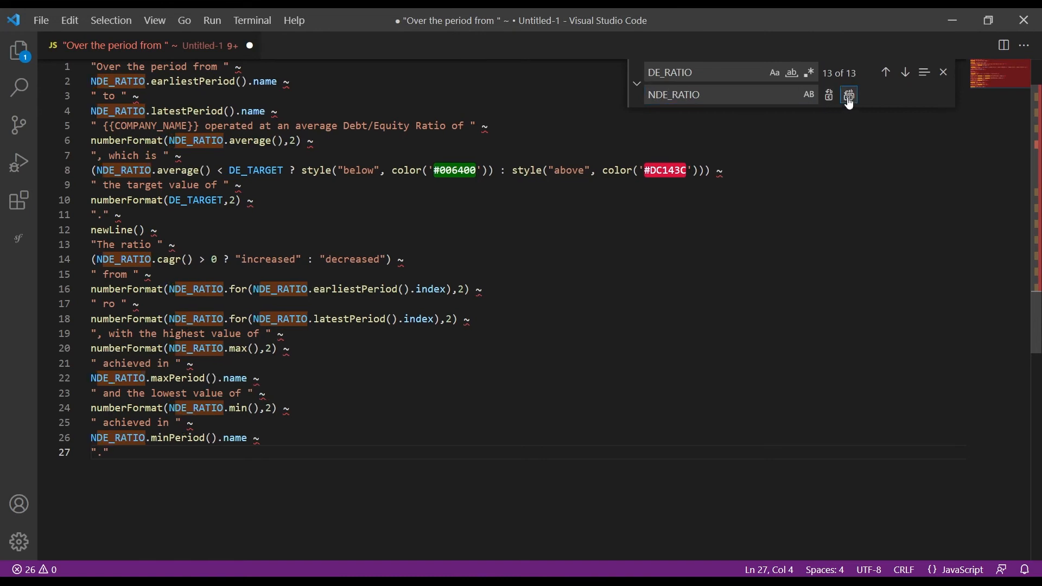
# Step: Change DE_TARGET to NDE_TARGET in the average comparison and in the target value's numberFormat line
pyautogui.click(230, 171)
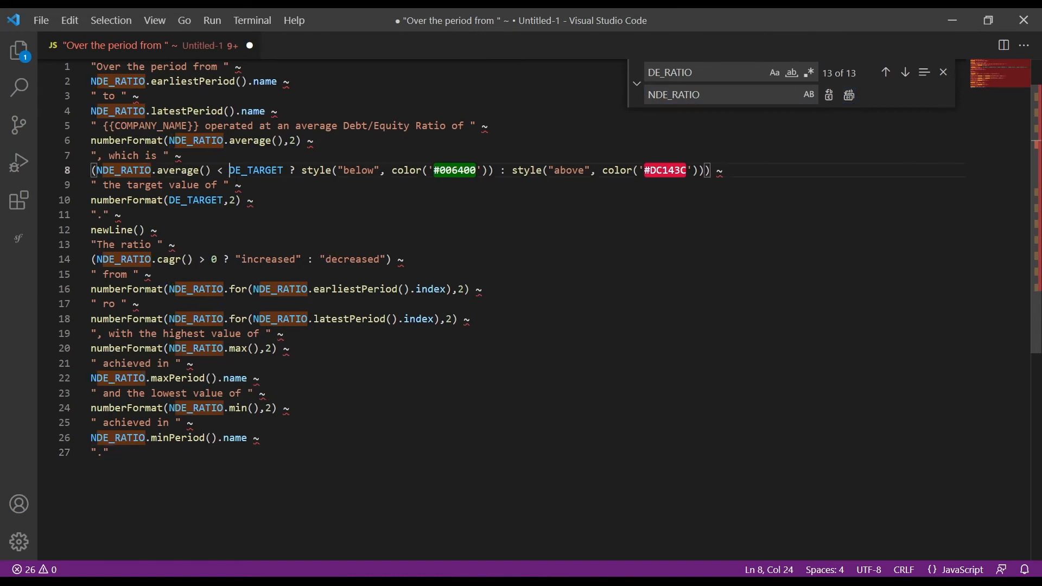
pyautogui.write('N')
pyautogui.click(169, 200)
pyautogui.write('N')
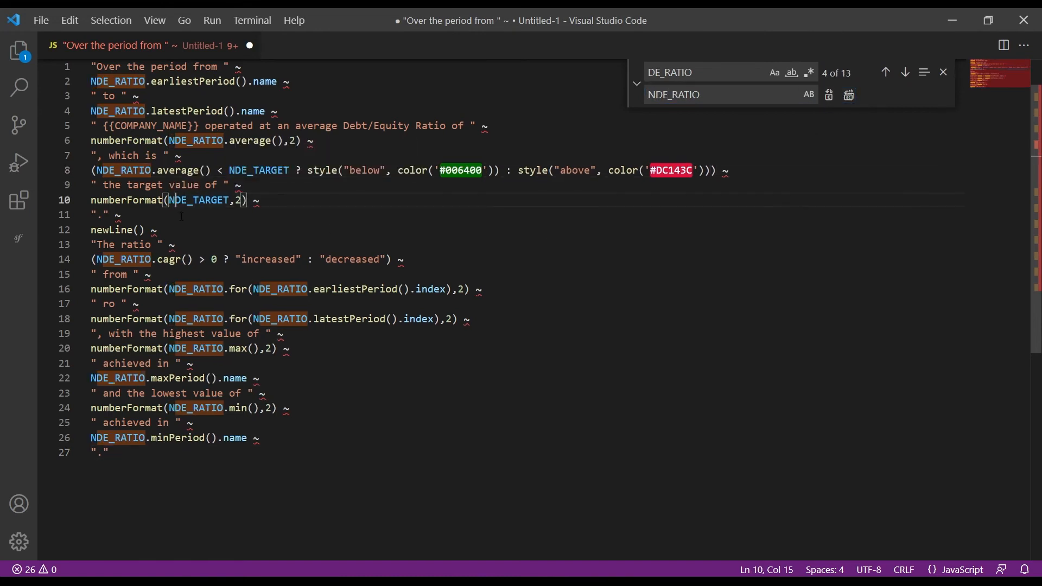
# Step: Replace "Debt/Equity" with "Net Debt to EBITDA" in the sentence describing the company's average ratio
pyautogui.moveTo(343, 126); pyautogui.dragTo(410, 134)
pyautogui.write('Net ')
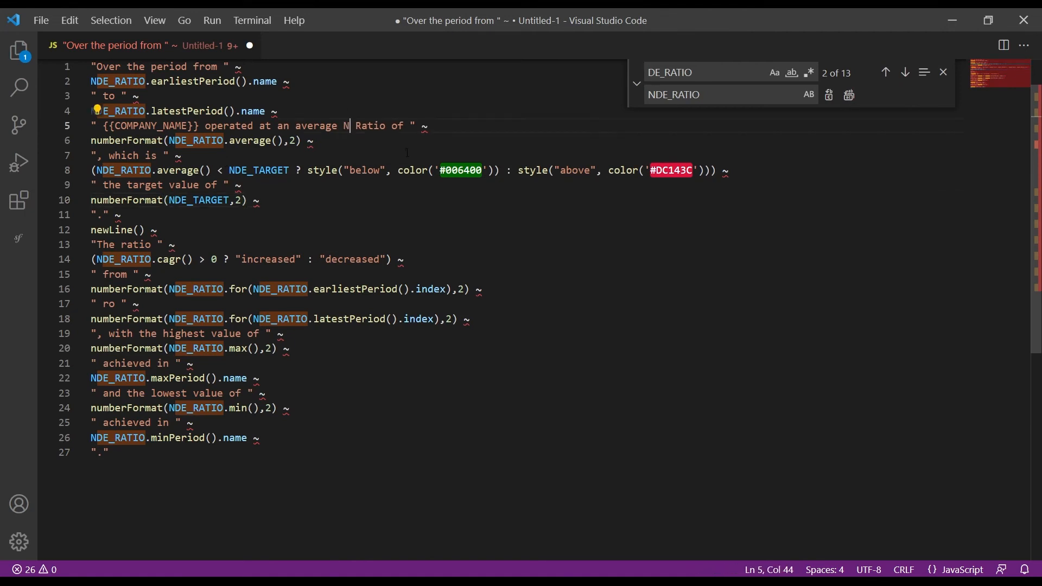
pyautogui.write('Debt to EBITDA')
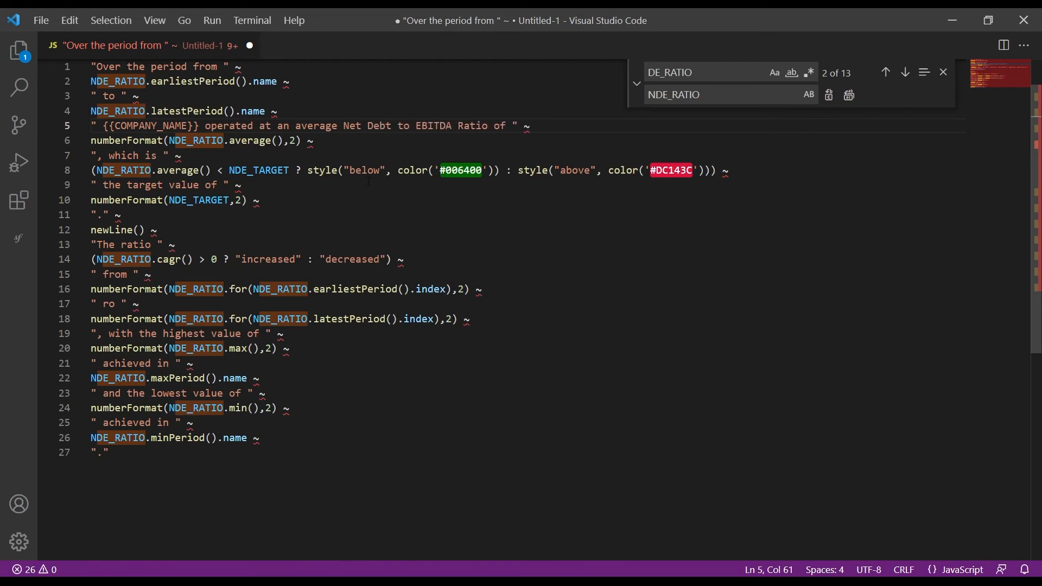
# Step: Copy the whole adapted formula and paste it over the open analysis point's formula in Magnimetrics
pyautogui.click(666, 233)
pyautogui.hotkey('ctrl', 'a')
pyautogui.hotkey('alt', 'Tab')
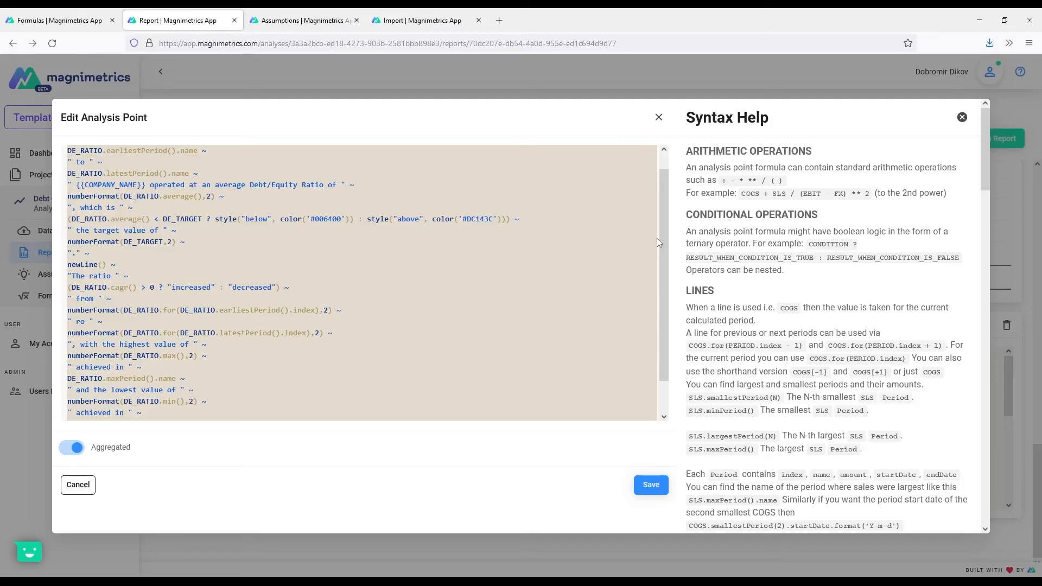
pyautogui.hotkey('ctrl', 'v')
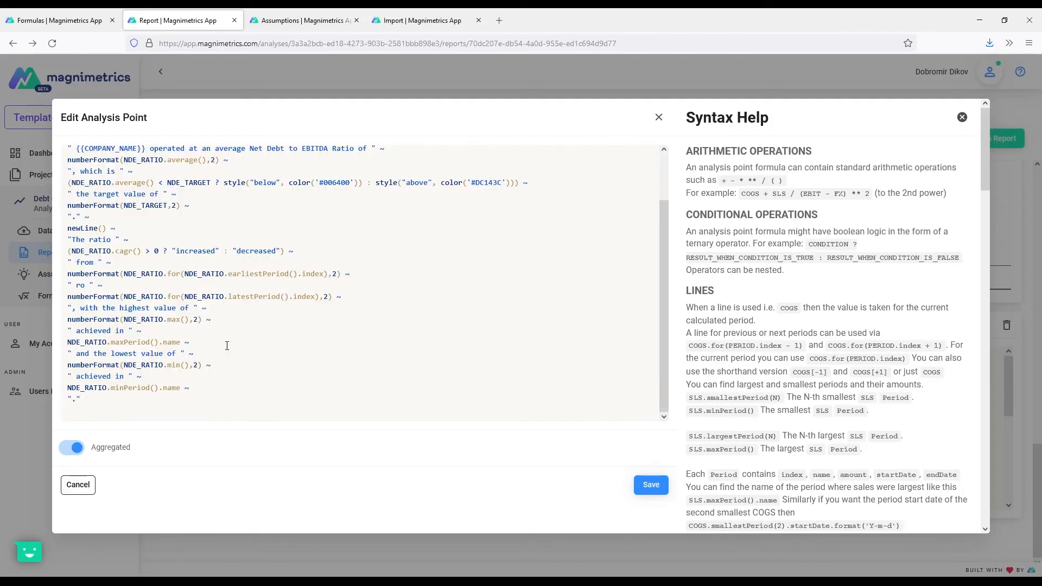
# Step: Save the adapted analysis point and add the NDE_TARGET assumption to the Net Debt to EBITDA Ratio table
pyautogui.click(650, 485)
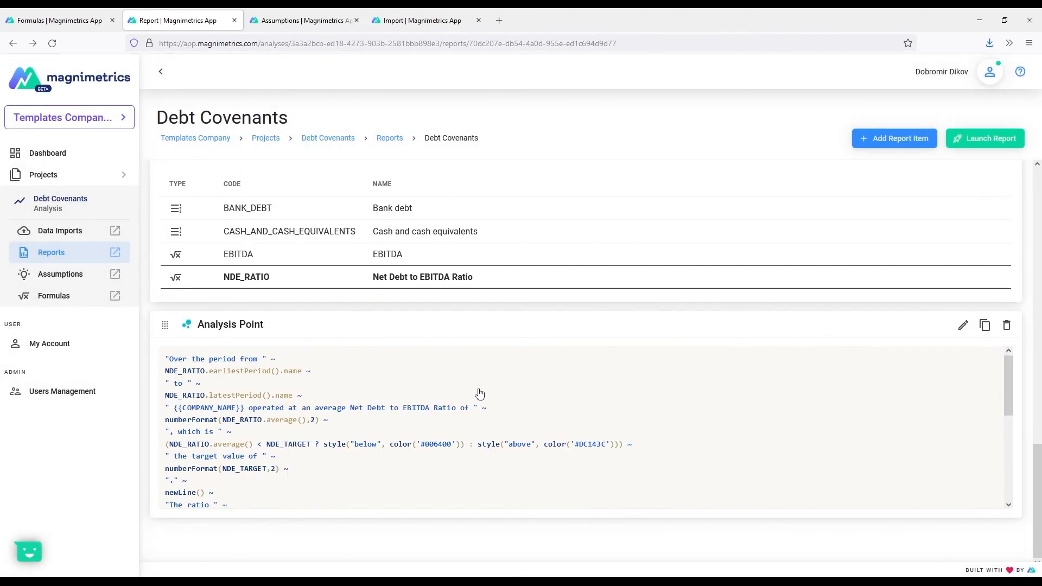
pyautogui.click(479, 217)
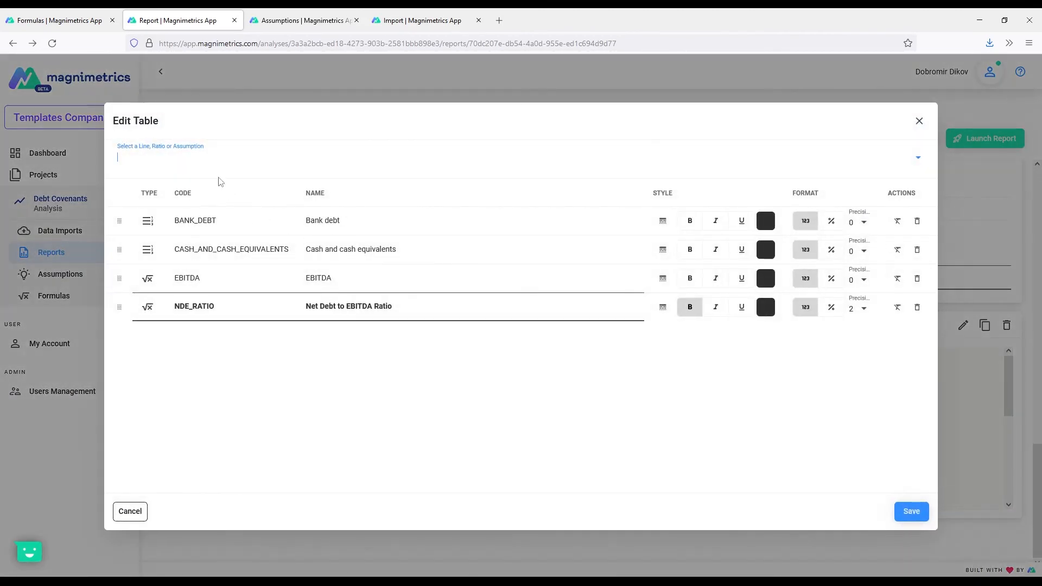
pyautogui.write('tar')
pyautogui.press('Down')
pyautogui.press('Down')
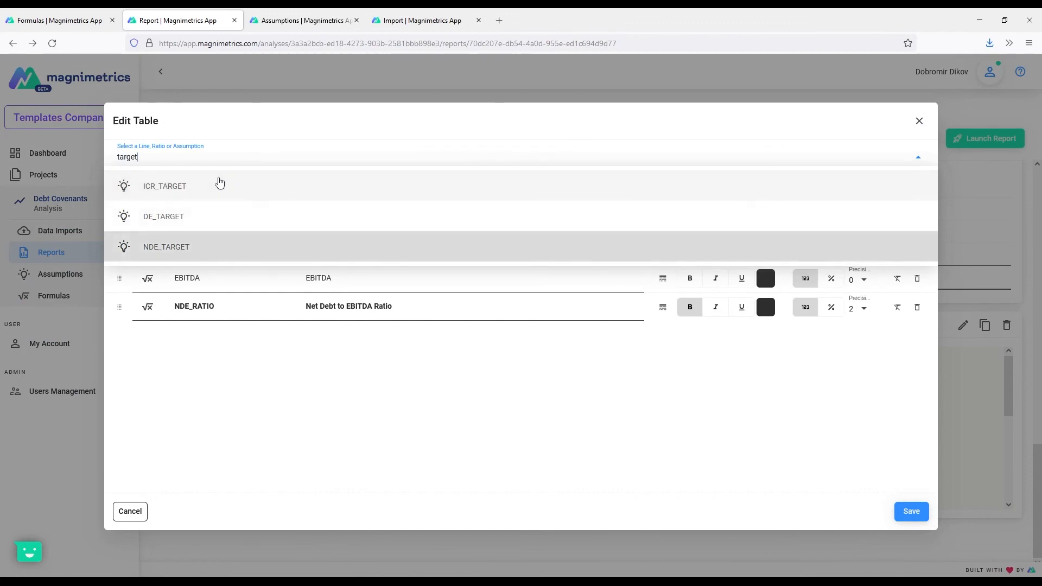
pyautogui.press('Return')
# Step: Format the NDE_TARGET row in italics with a precision of 2 and save the table
pyautogui.click(715, 335)
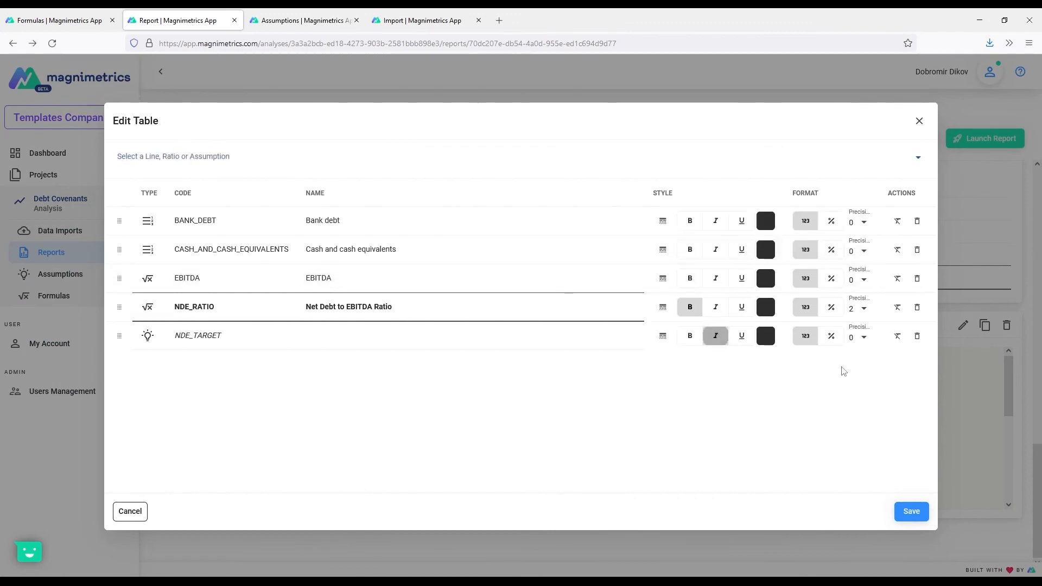
pyautogui.click(861, 337)
pyautogui.click(859, 389)
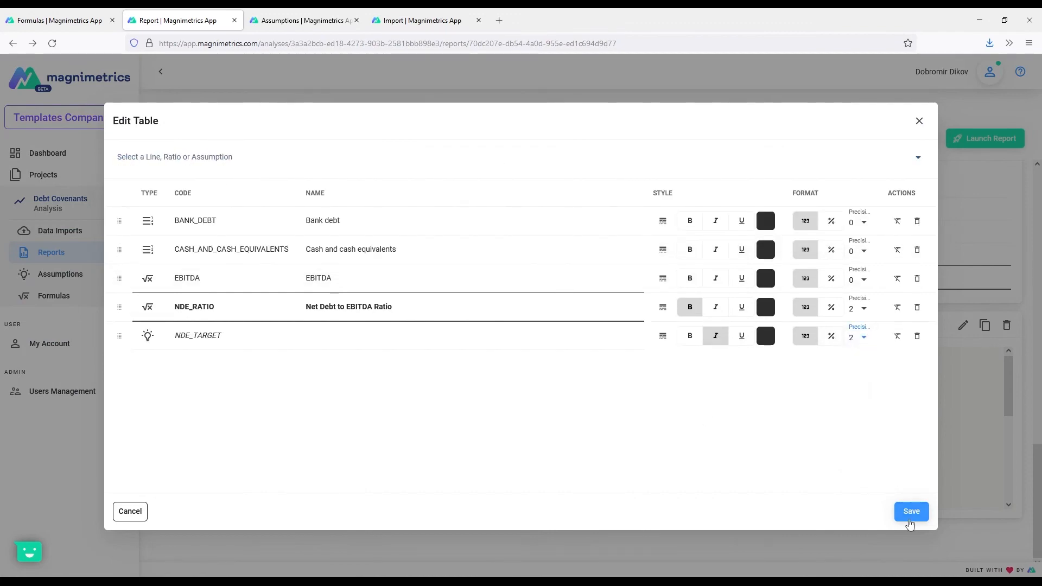
pyautogui.click(911, 511)
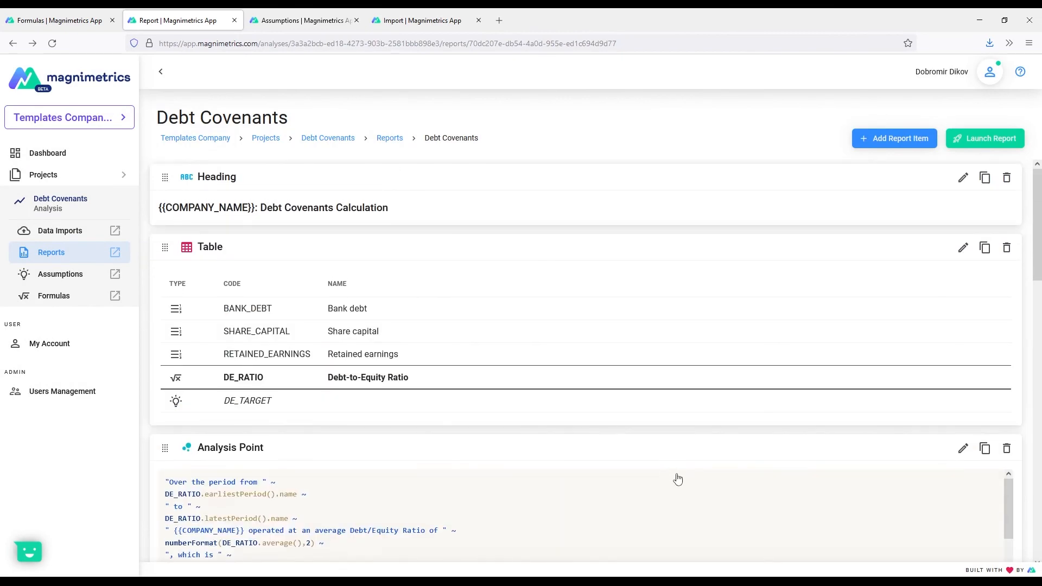
# Step: Launch the report, review both ratio tables with their analysis texts, and return to the report editor
pyautogui.click(969, 145)
pyautogui.scroll(-6, 472, 442)
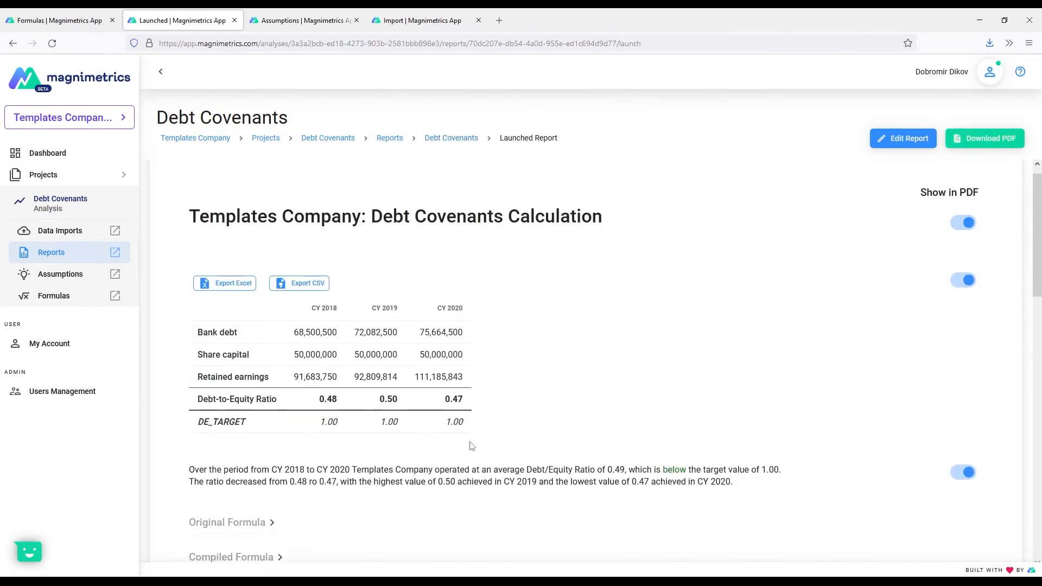
pyautogui.scroll(-6, 527, 451)
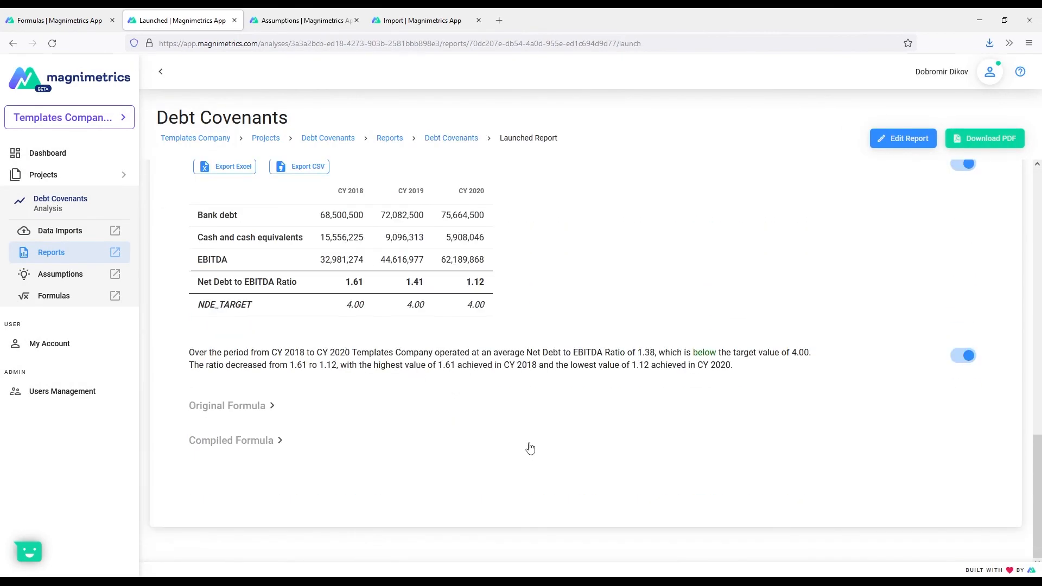
pyautogui.scroll(12, 531, 448)
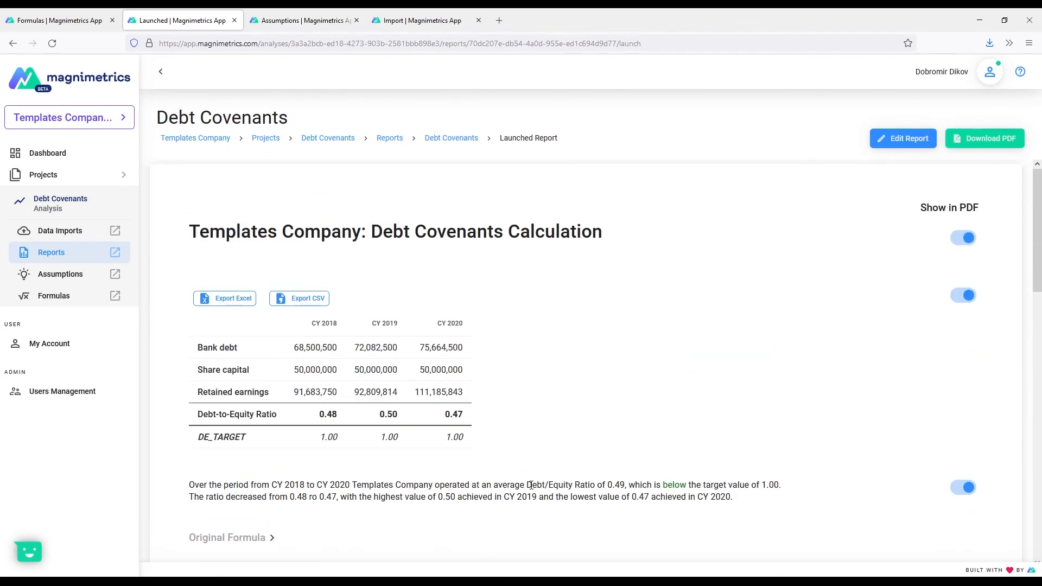
pyautogui.hotkey('alt', 'Left')
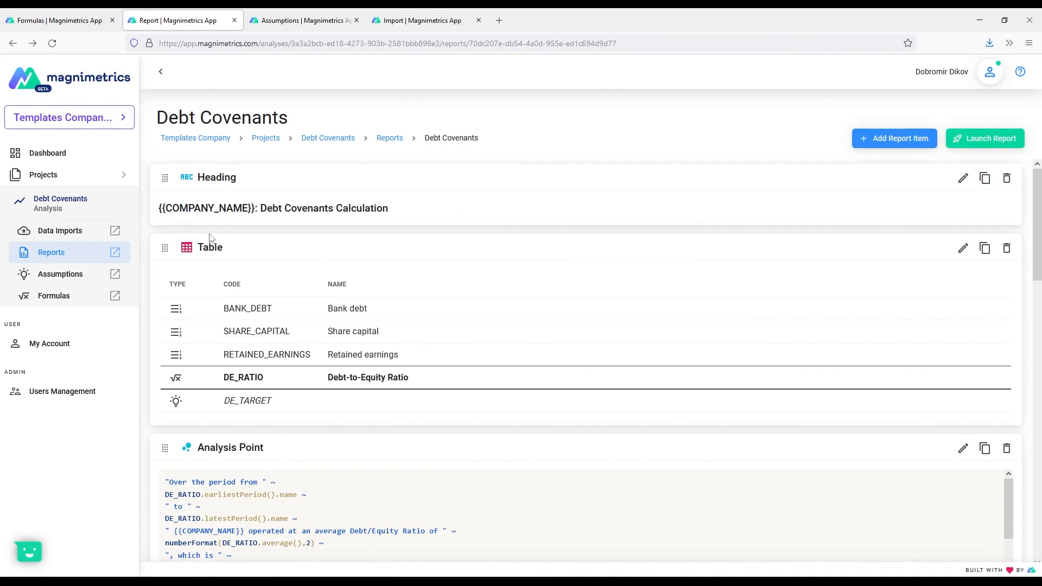
# Step: Open the Income Statement data import and load the file Company Financials_CY2021-CY2022.xlsx into it
pyautogui.click(59, 230)
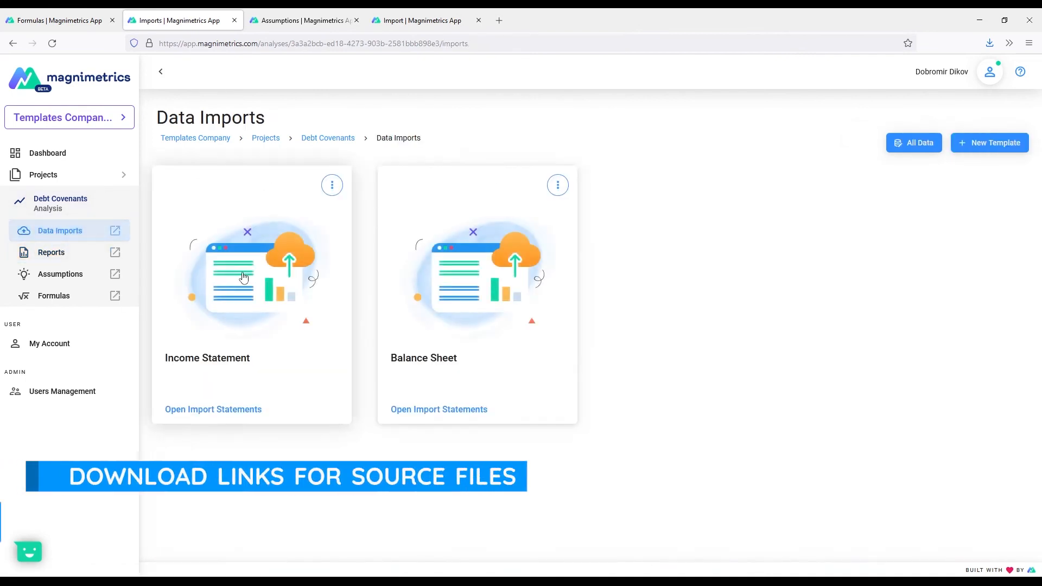
pyautogui.click(235, 317)
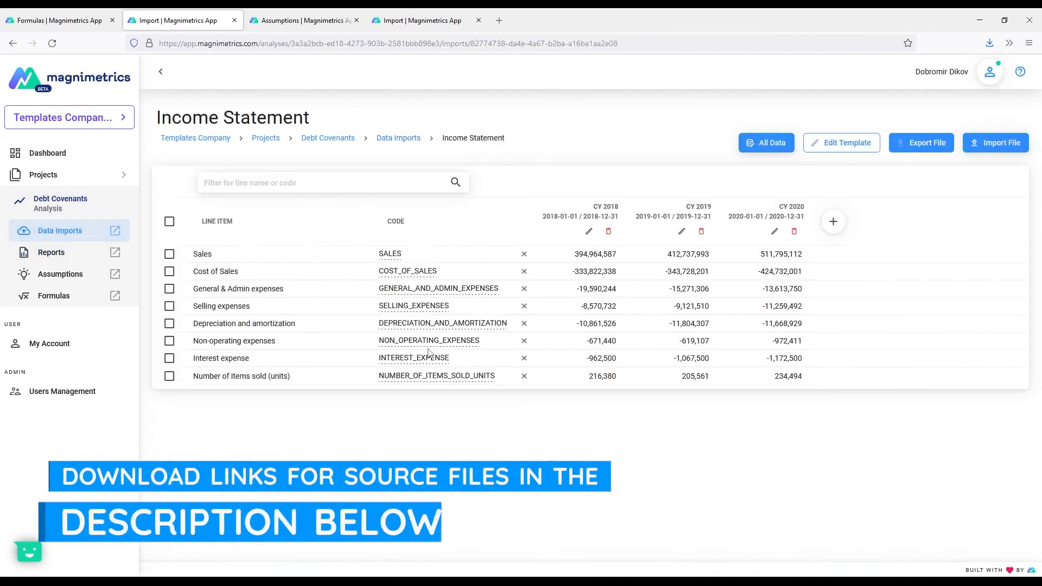
pyautogui.click(996, 145)
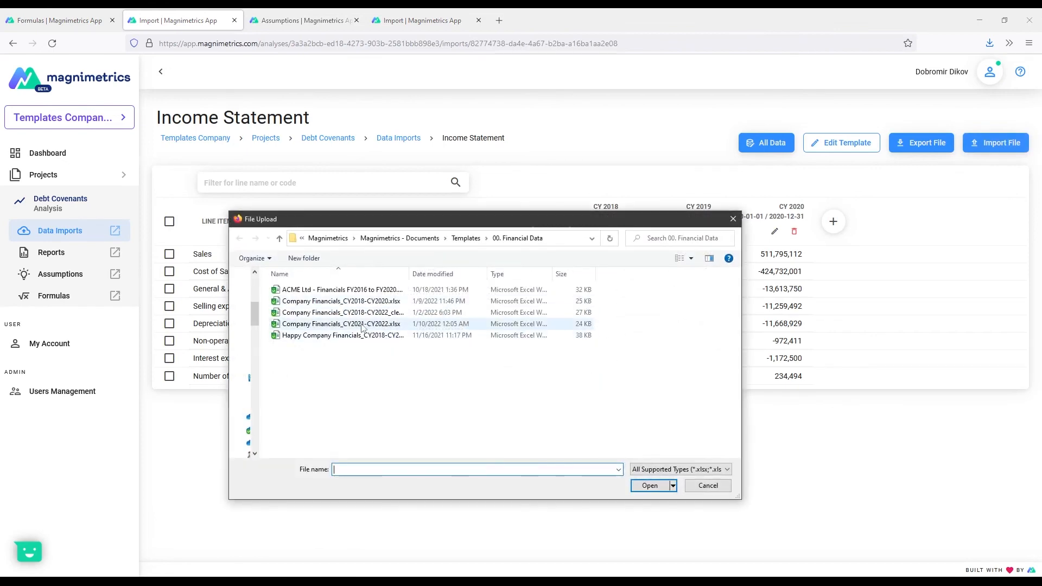
pyautogui.doubleClick(347, 324)
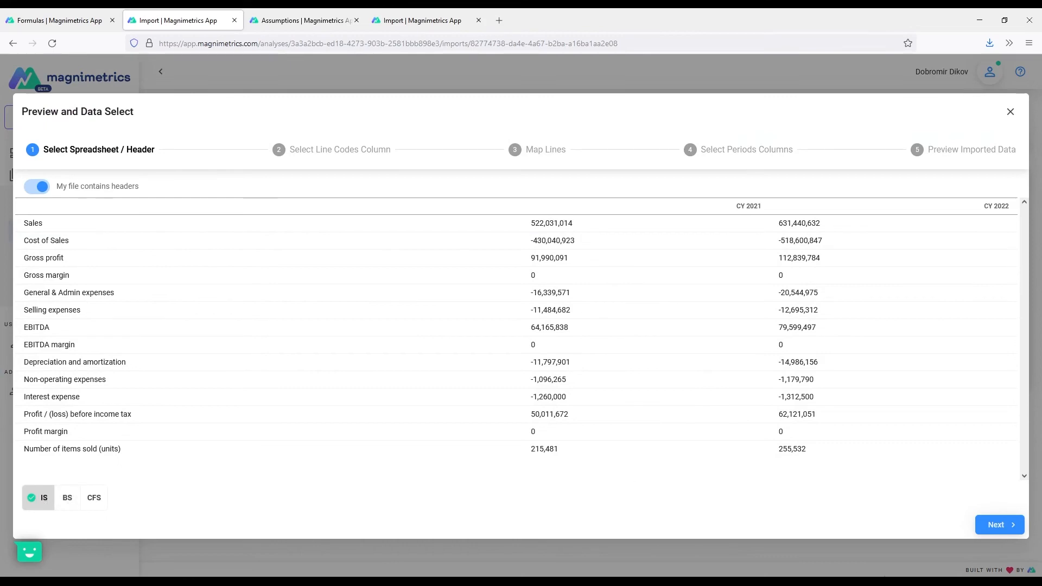
# Step: Use the IS sheet with headers, skip the line code selection, and accept the proposed line mapping
pyautogui.click(1001, 529)
pyautogui.click(1000, 526)
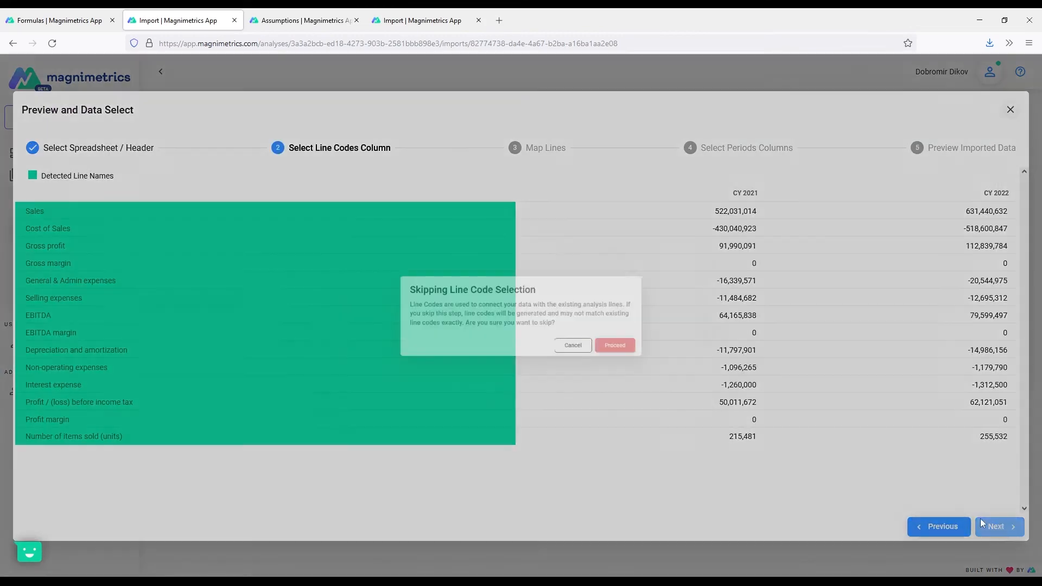
pyautogui.click(668, 361)
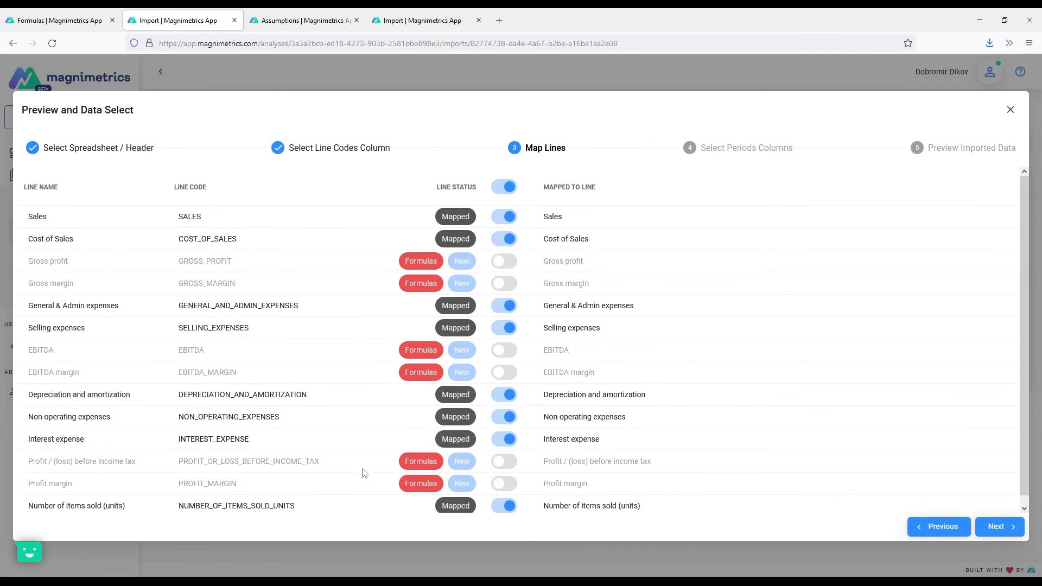
pyautogui.scroll(-1, 516, 491)
pyautogui.click(997, 526)
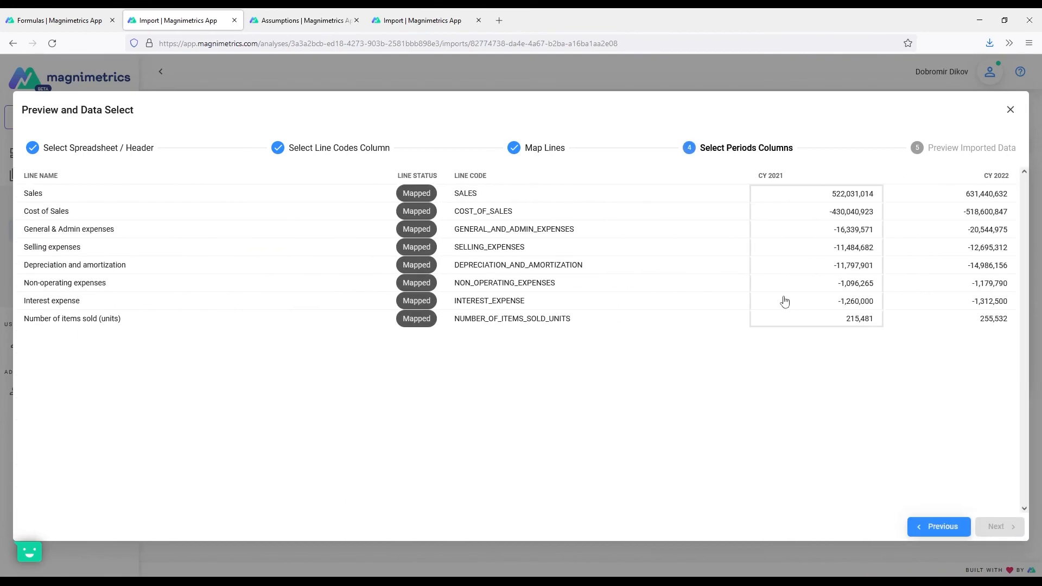
# Step: Select the CY 2021 and CY 2022 period columns and import them merged with the existing Income Statement data
pyautogui.moveTo(801, 249); pyautogui.dragTo(935, 248)
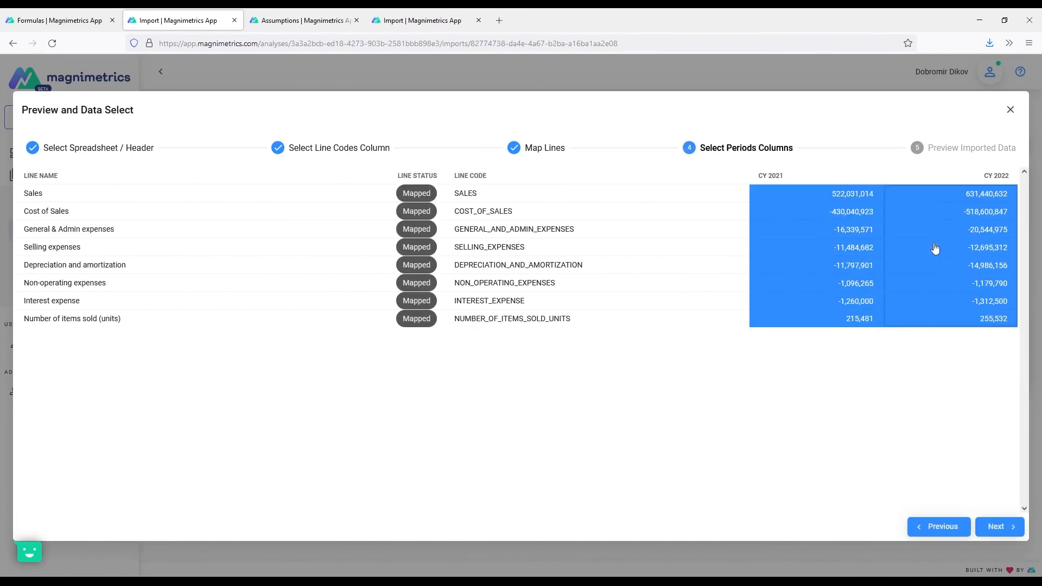
pyautogui.click(997, 526)
pyautogui.click(997, 527)
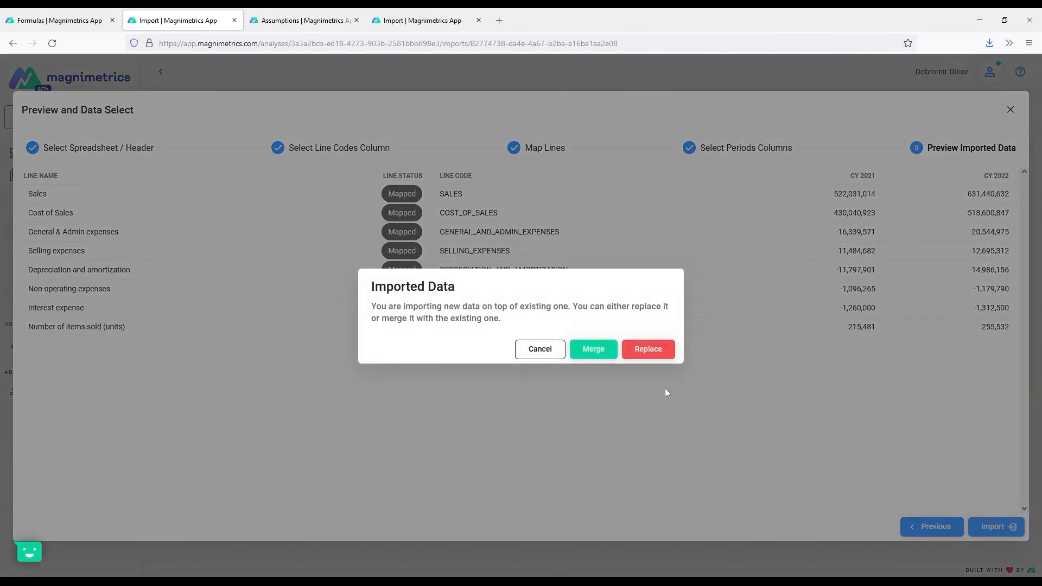
pyautogui.click(603, 351)
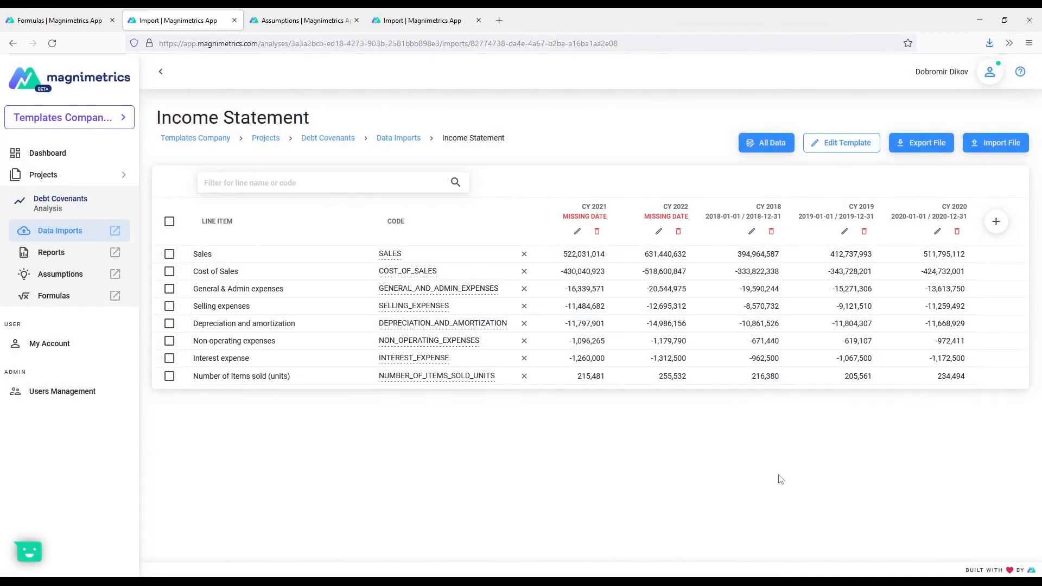
# Step: Set the CY 2021 period's start date to 2021-01-01 and end date to 2021-12-31
pyautogui.click(579, 219)
pyautogui.press('Tab')
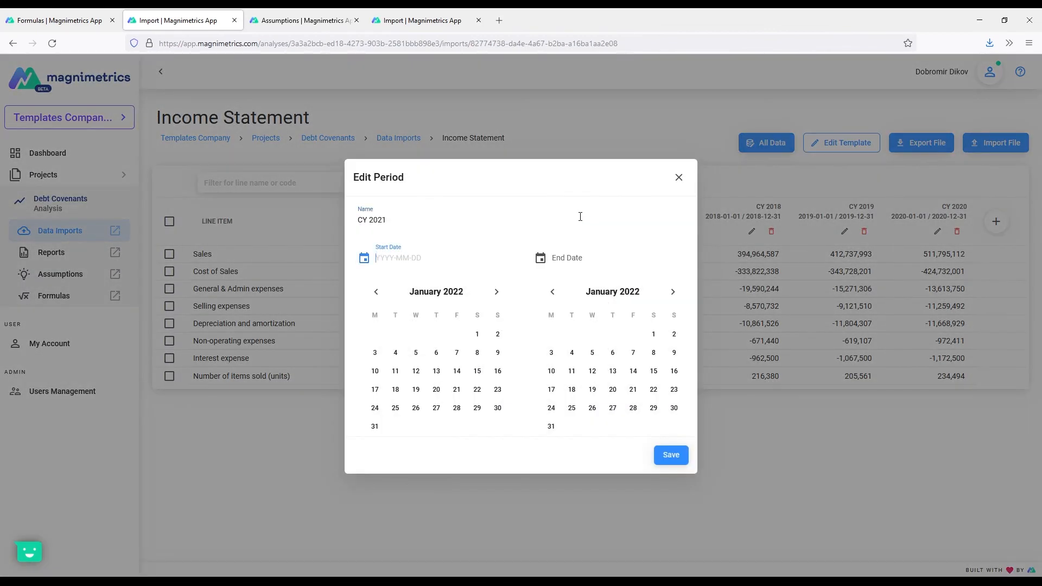
pyautogui.write('2021')
pyautogui.press('Tab')
pyautogui.write('2021')
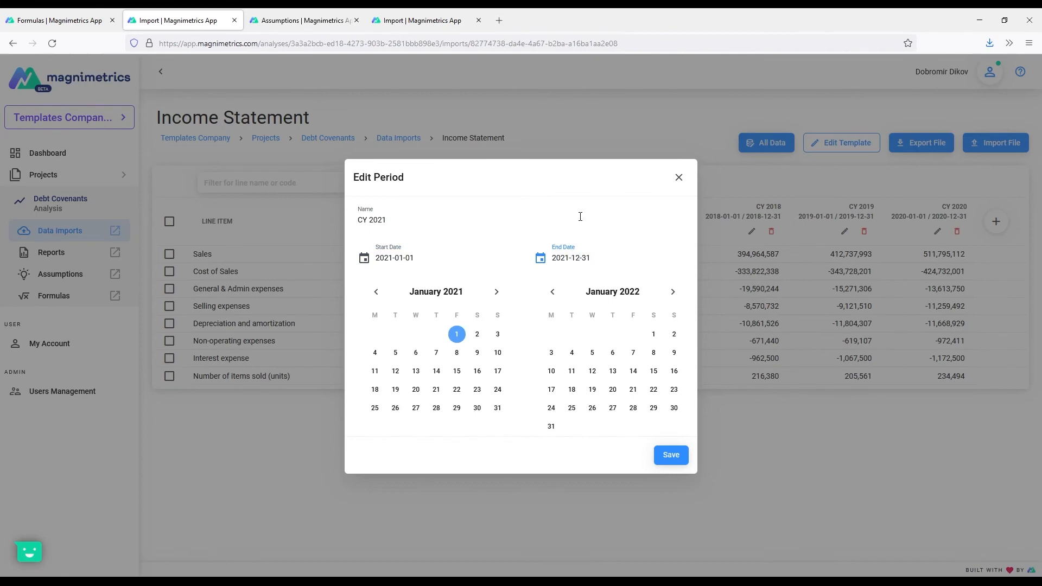
pyautogui.press('Return')
# Step: Set the CY 2022 period's start date to 2022-01-01 and end date to 2022-12-31
pyautogui.click(577, 228)
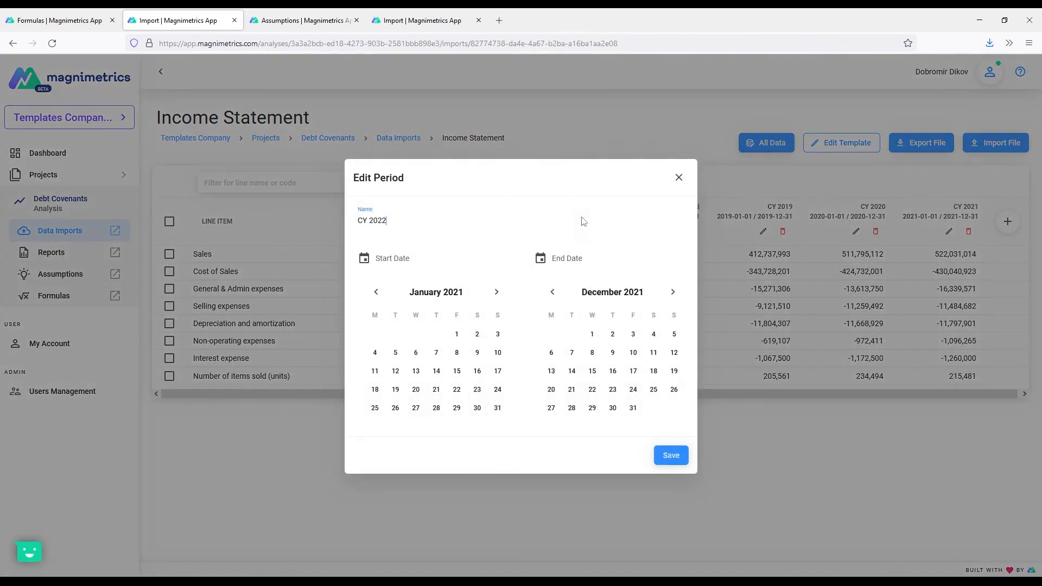
pyautogui.press('Tab')
pyautogui.write('2022')
pyautogui.press('Tab')
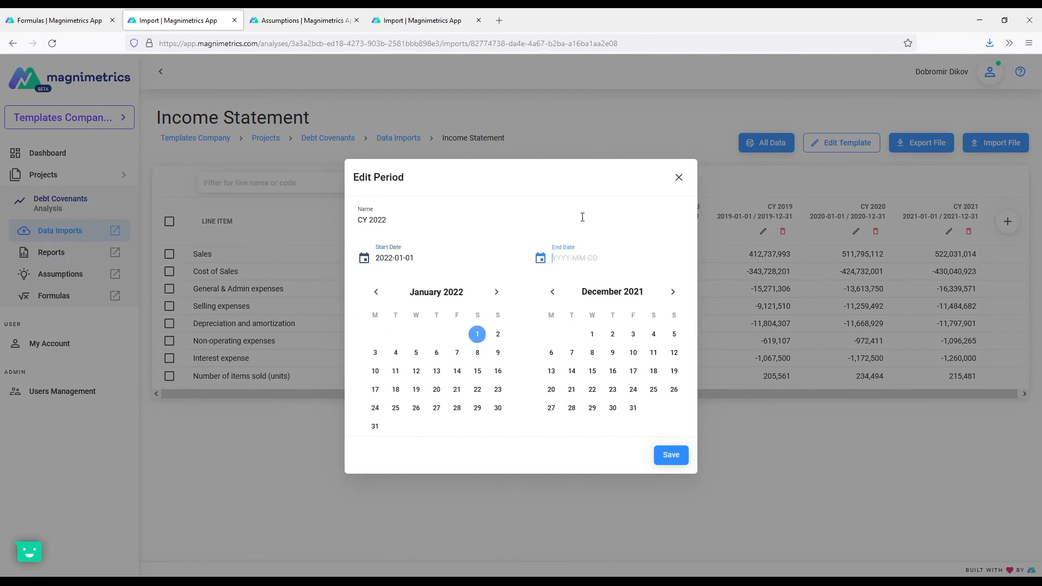
pyautogui.write('2022-')
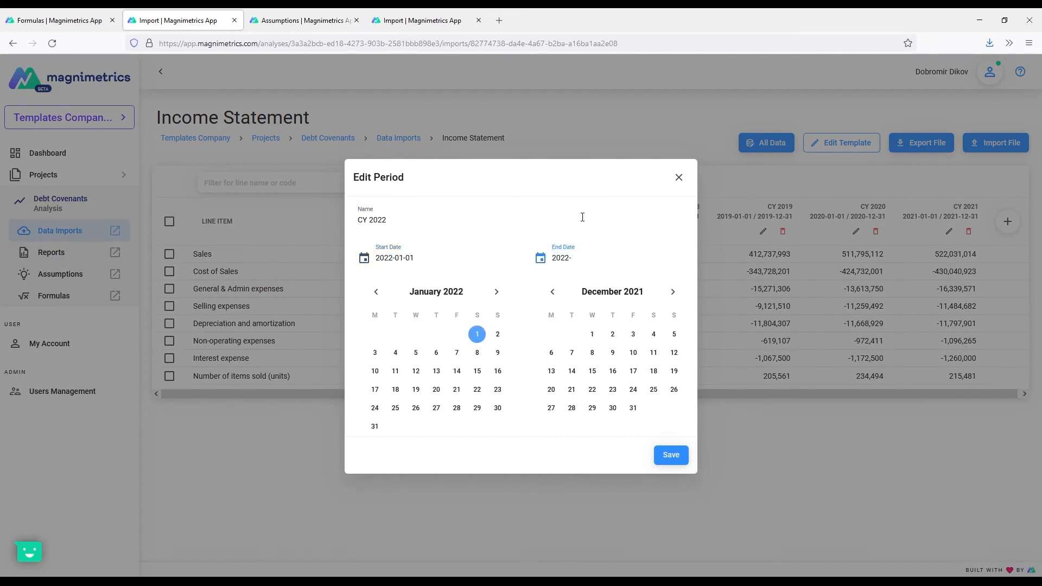
pyautogui.write('12-31')
pyautogui.press('Return')
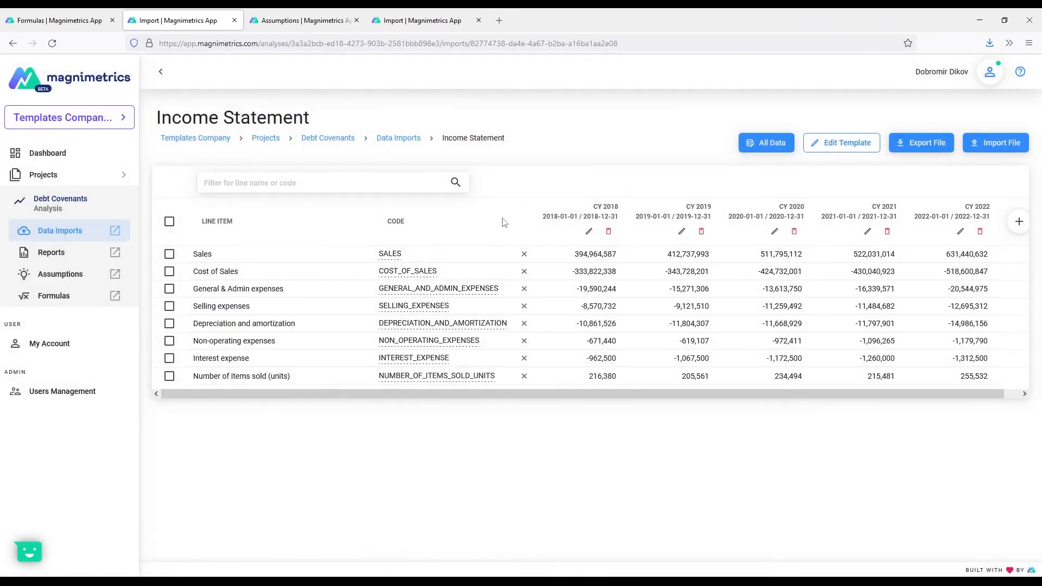
# Step: Open the Balance Sheet data import, load Company Financials_CY2021-CY2022.xlsx, and choose its BS sheet
pyautogui.click(73, 240)
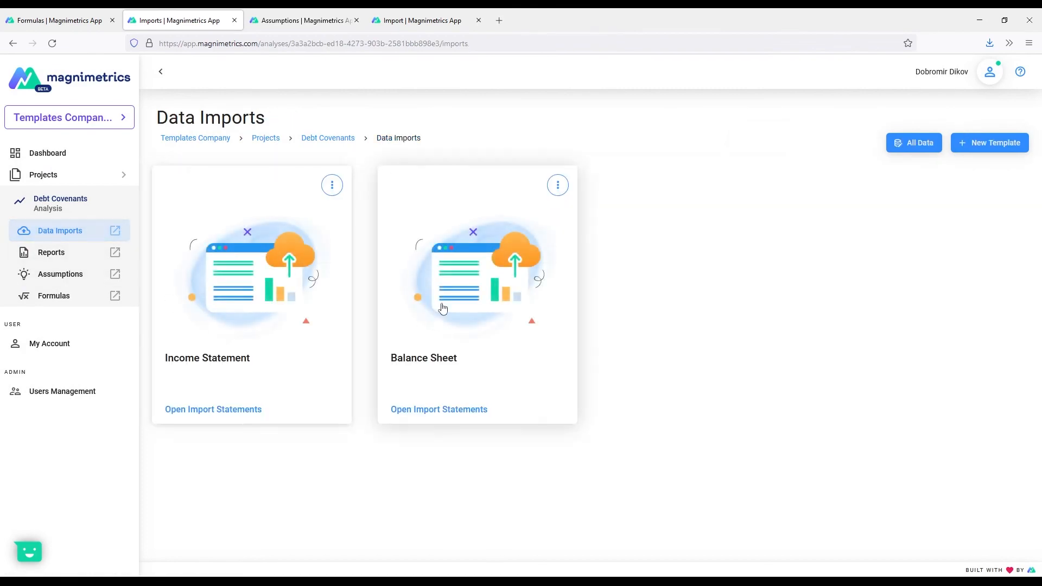
pyautogui.click(441, 372)
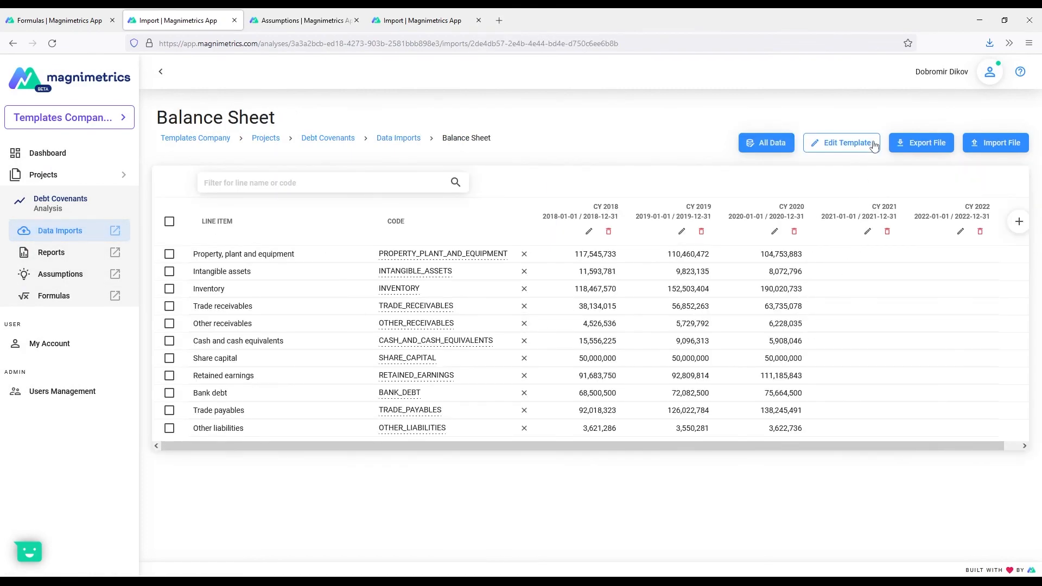
pyautogui.click(1000, 143)
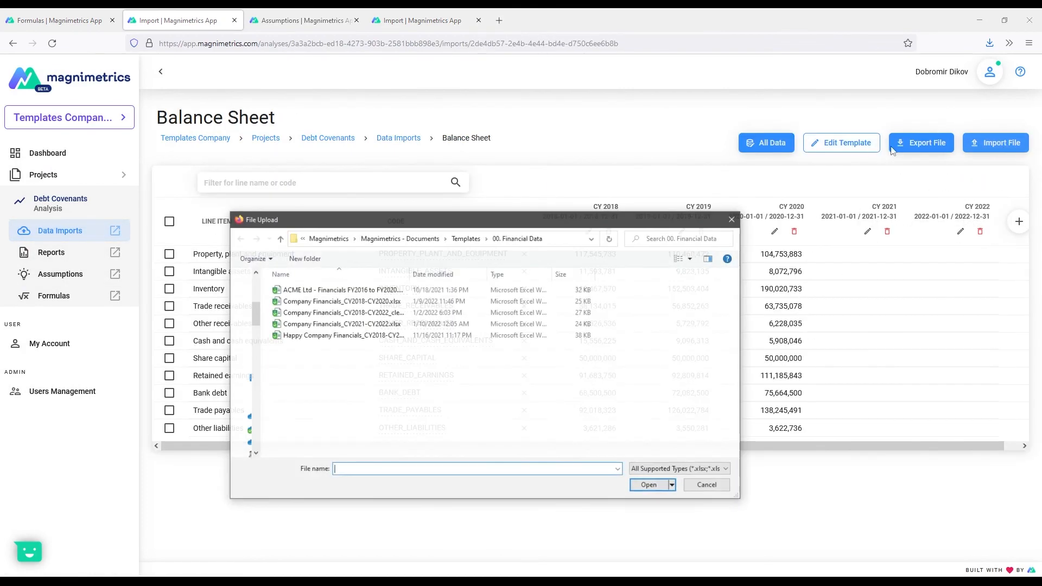
pyautogui.doubleClick(345, 324)
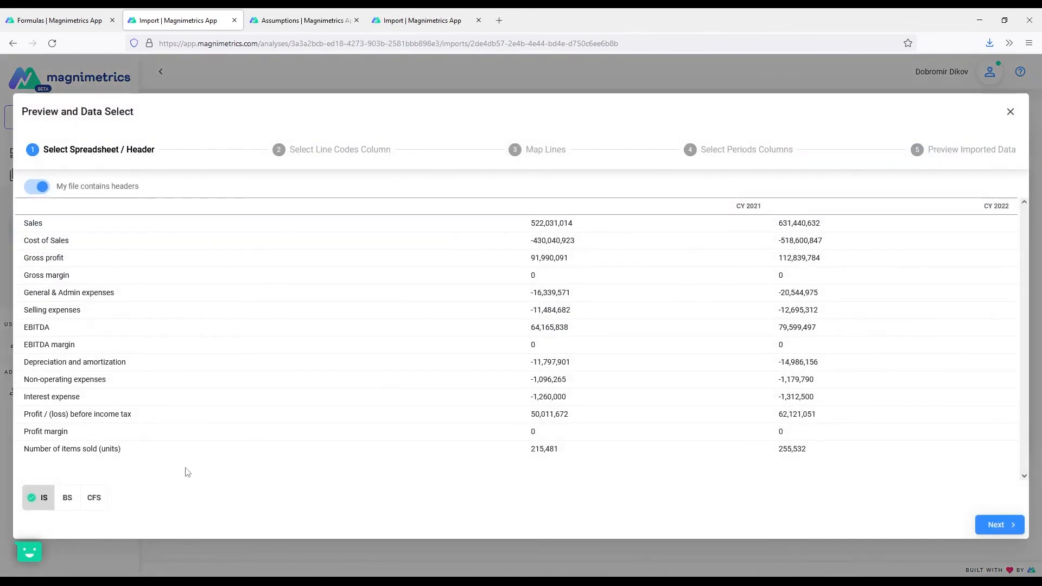
pyautogui.click(67, 498)
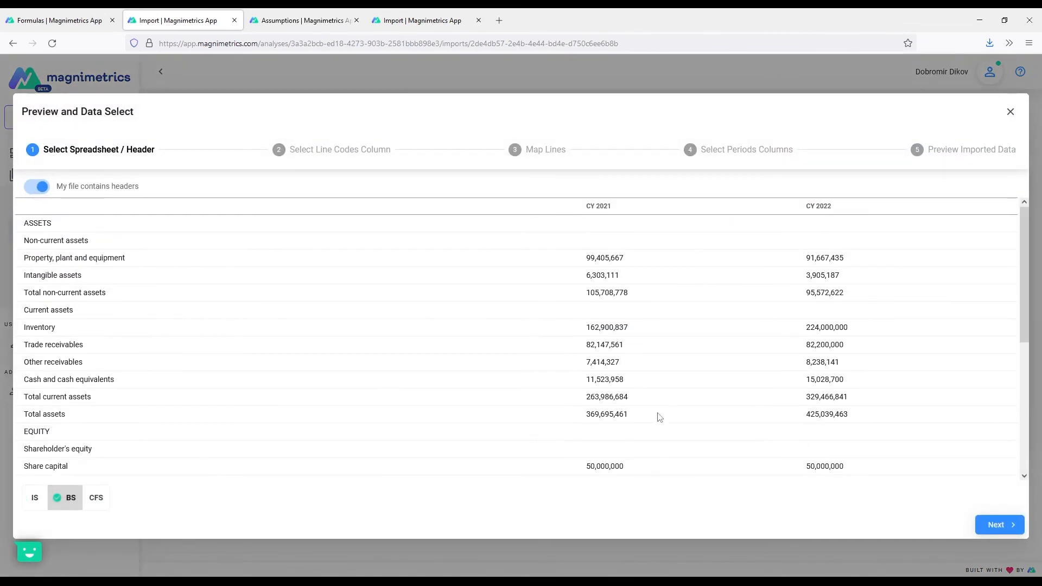
# Step: Skip the line code selection for the Balance Sheet import, check the proposed line mapping, and accept it
pyautogui.click(996, 525)
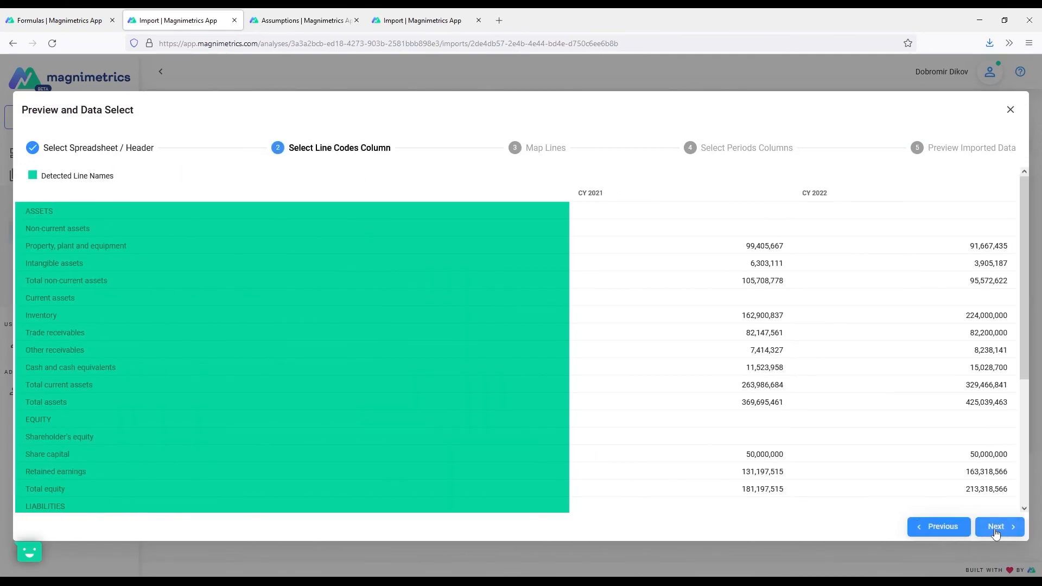
pyautogui.click(998, 525)
pyautogui.click(658, 365)
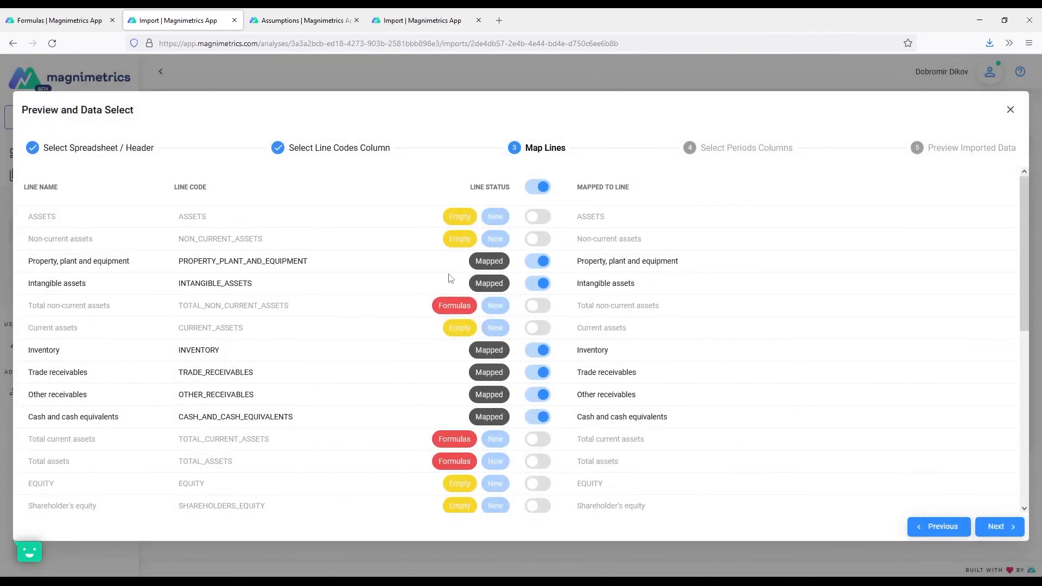
pyautogui.scroll(-5, 463, 265)
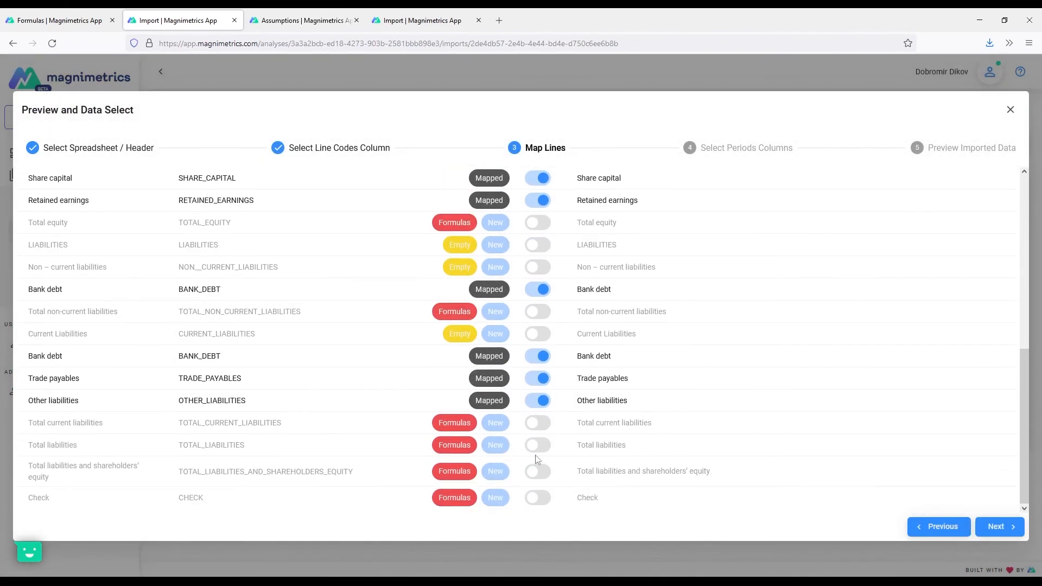
pyautogui.scroll(4, 490, 438)
pyautogui.click(996, 525)
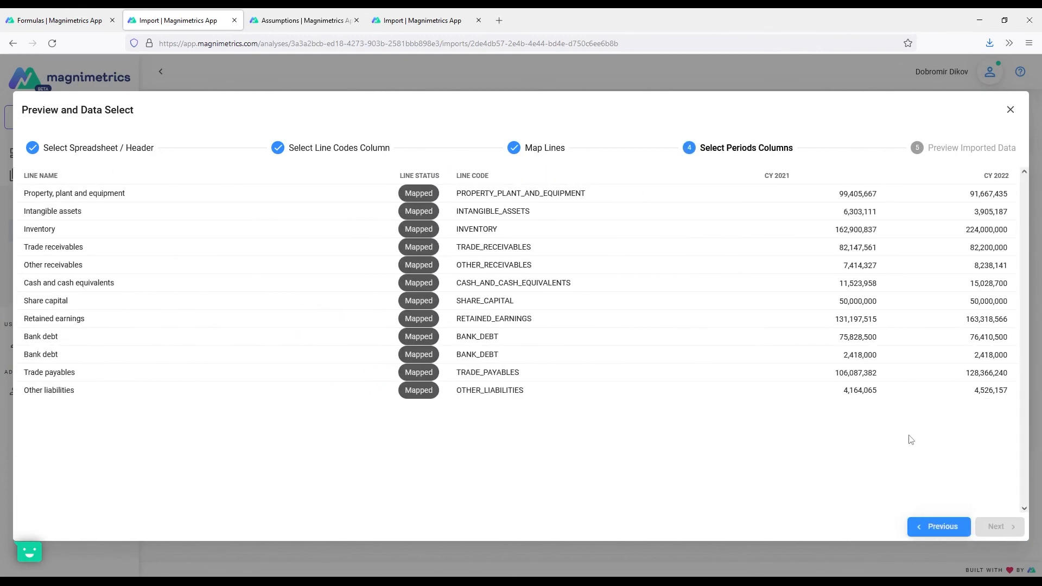
# Step: Select the CY 2021 and CY 2022 period columns for the Balance Sheet and import them, merging with the existing data
pyautogui.moveTo(850, 273); pyautogui.dragTo(972, 263)
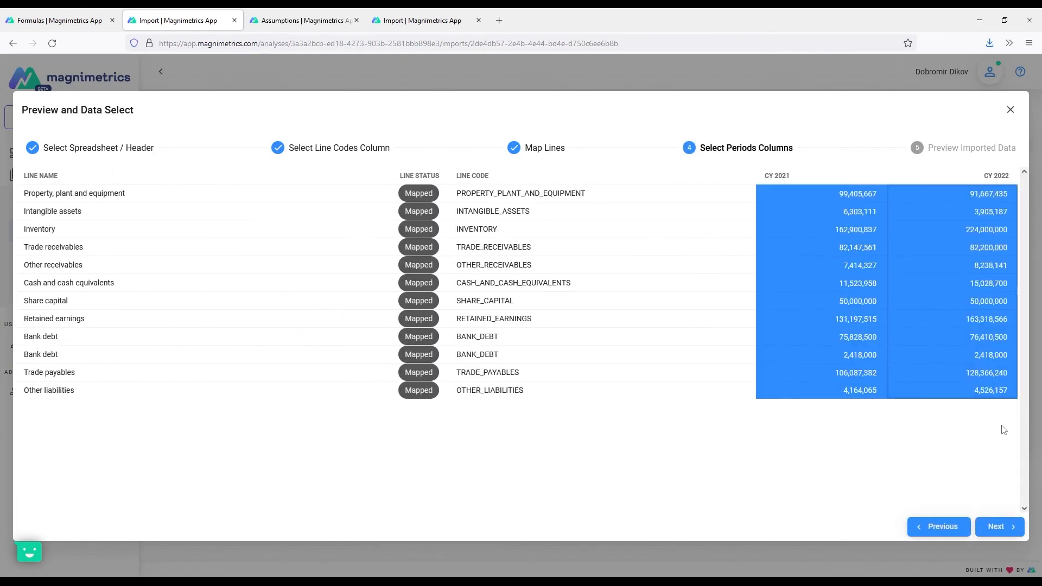
pyautogui.click(1005, 524)
pyautogui.click(995, 527)
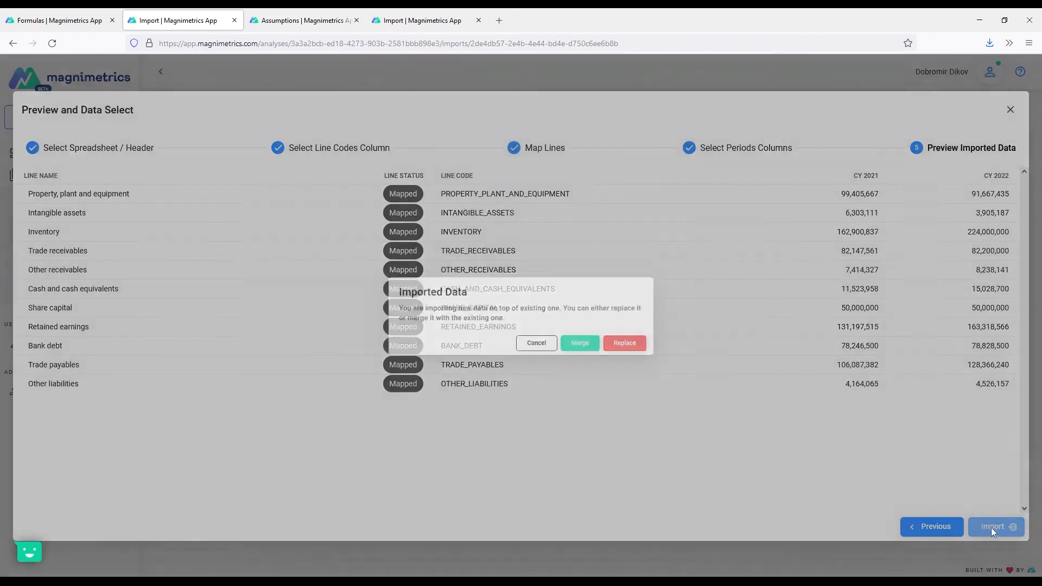
pyautogui.click(593, 349)
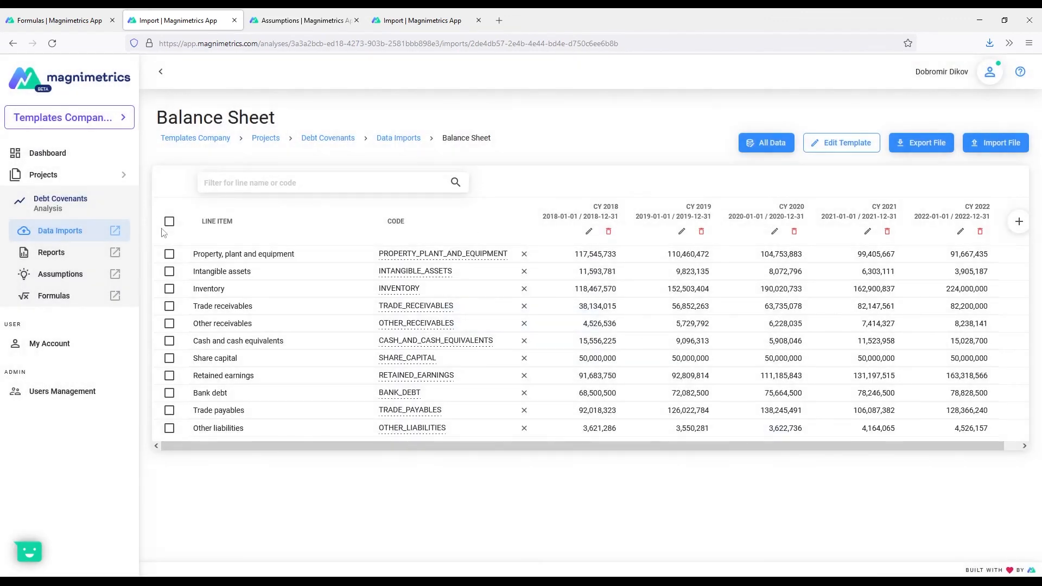
# Step: Open the Debt Covenants report and launch it with the newly imported periods
pyautogui.click(76, 251)
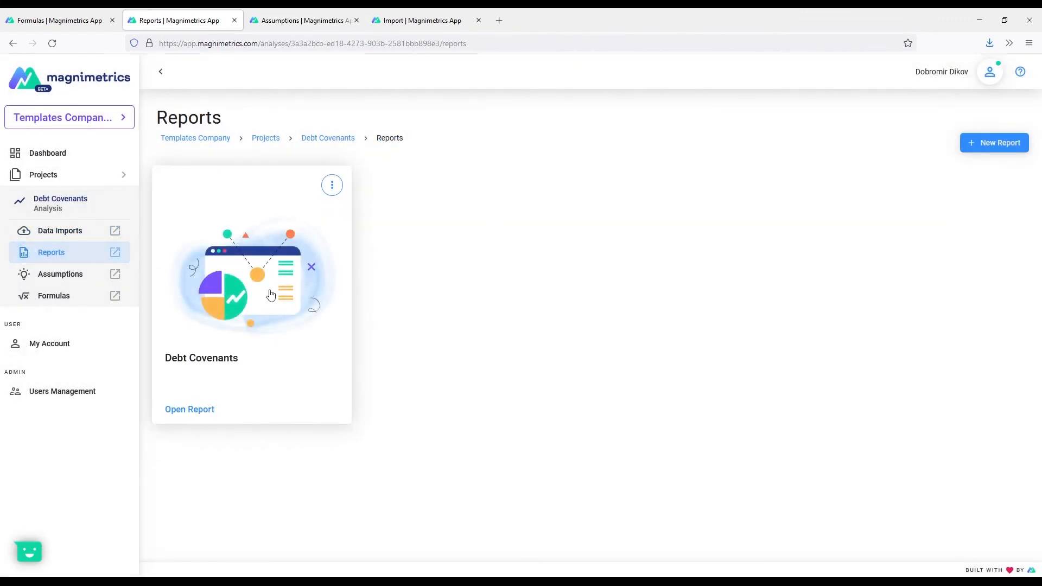
pyautogui.click(271, 295)
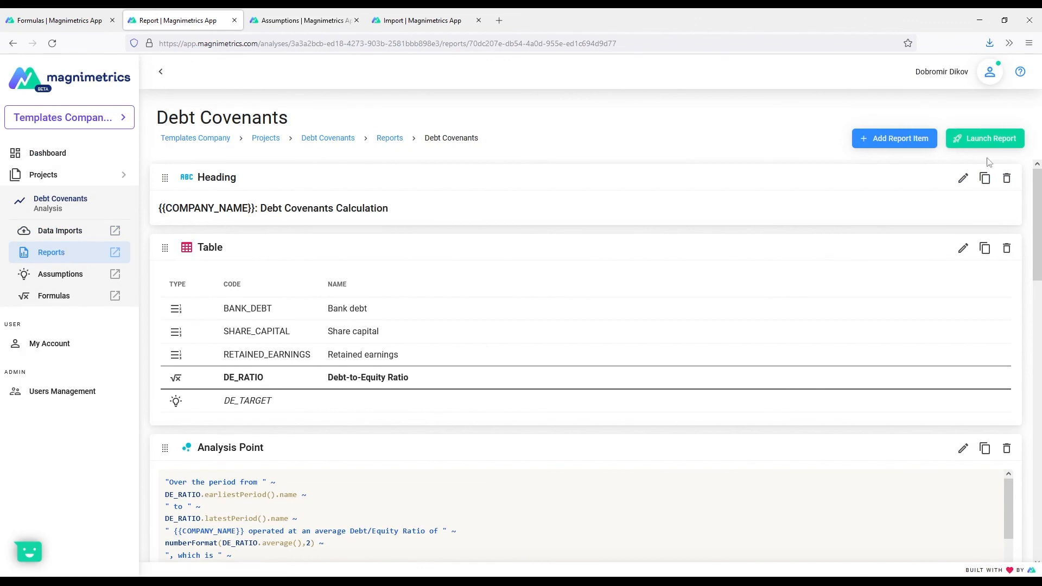
pyautogui.click(994, 139)
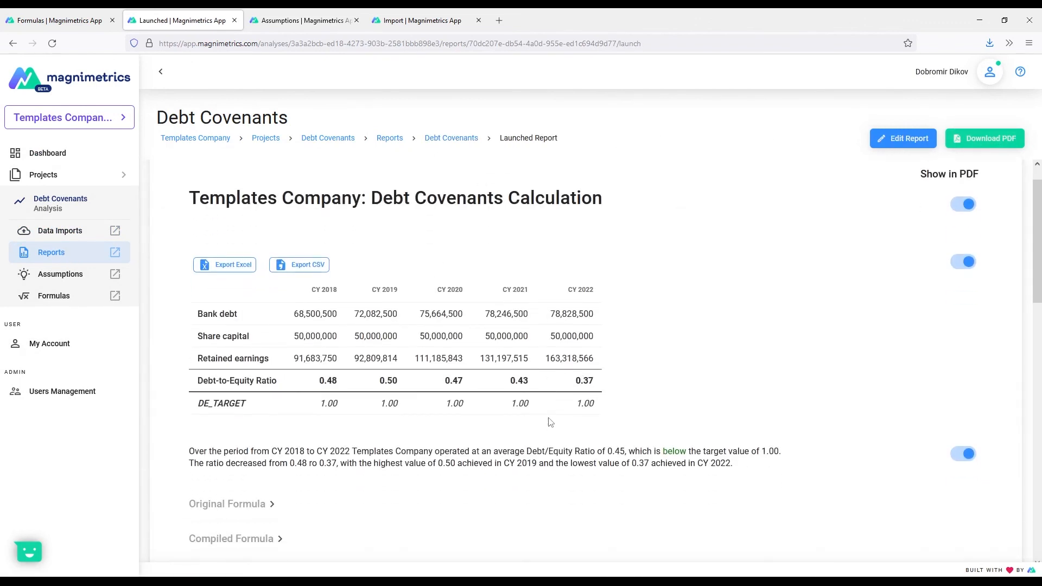
# Step: Examine the launched report's ratio tables and analysis texts for Debt-to-Equity and Interest Coverage across CY 2018 to CY 2022
pyautogui.scroll(-1, 541, 289)
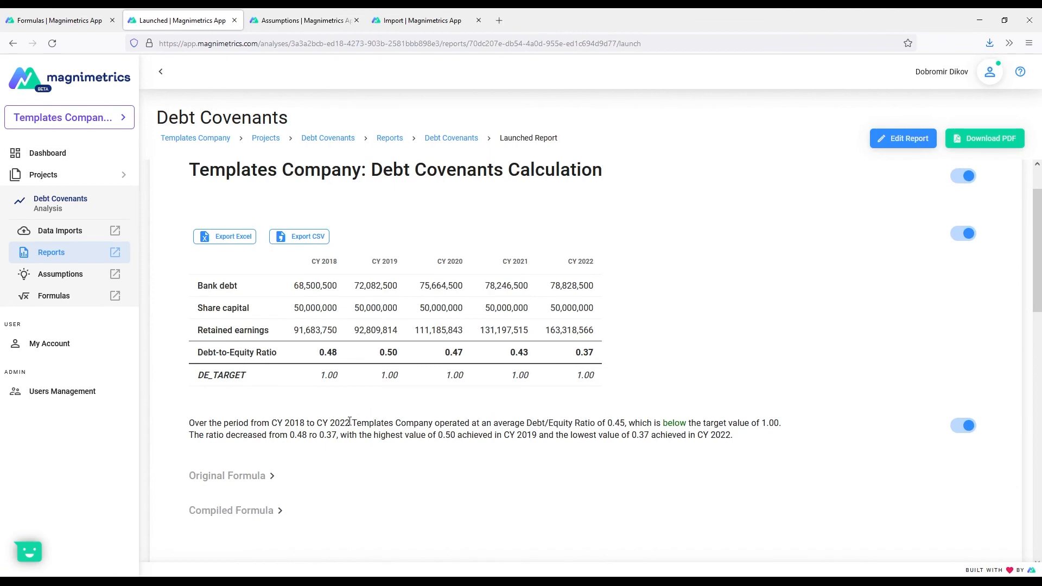
pyautogui.scroll(-10, 674, 428)
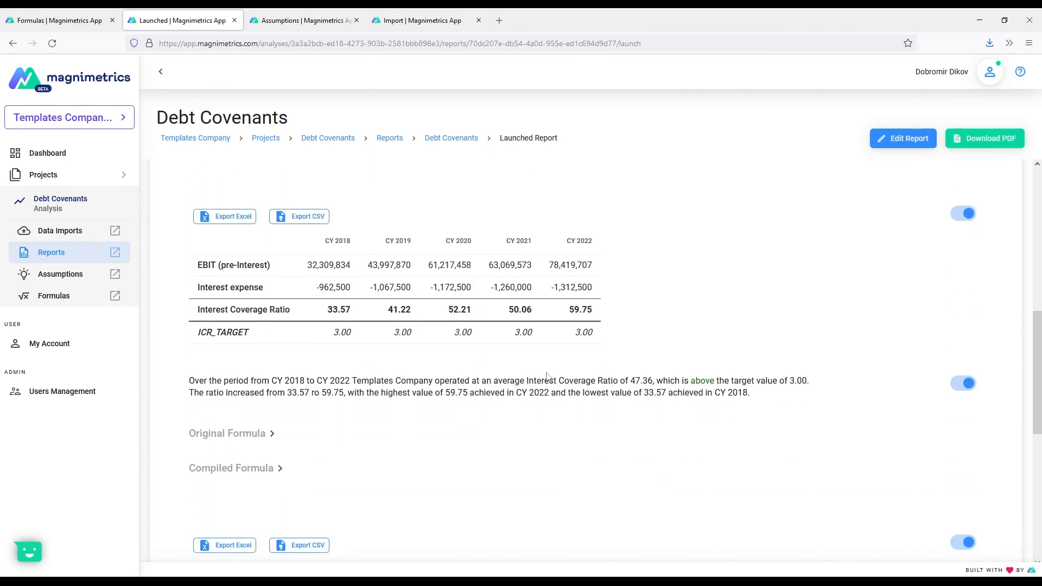
pyautogui.scroll(8, 553, 416)
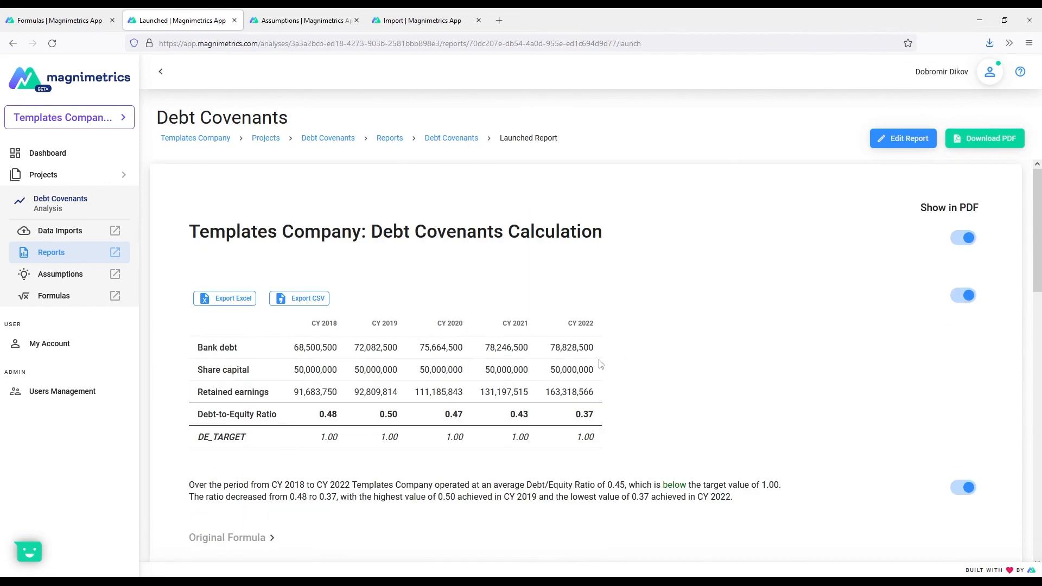
pyautogui.scroll(-8, 522, 416)
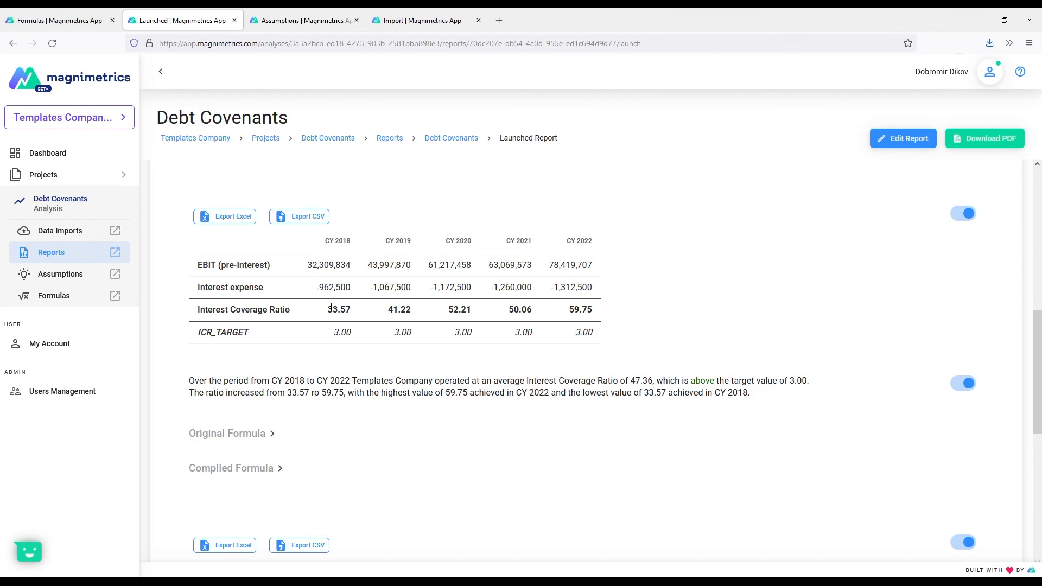
pyautogui.moveTo(329, 308); pyautogui.dragTo(592, 310)
pyautogui.click(524, 308)
pyautogui.scroll(8, 531, 308)
pyautogui.scroll(-10, 445, 434)
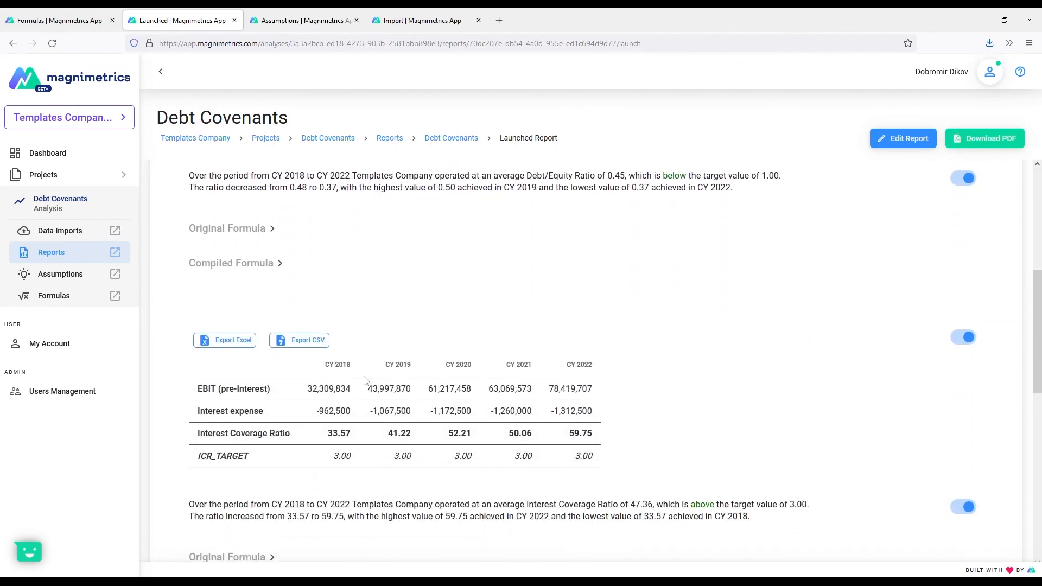
pyautogui.scroll(10, 450, 413)
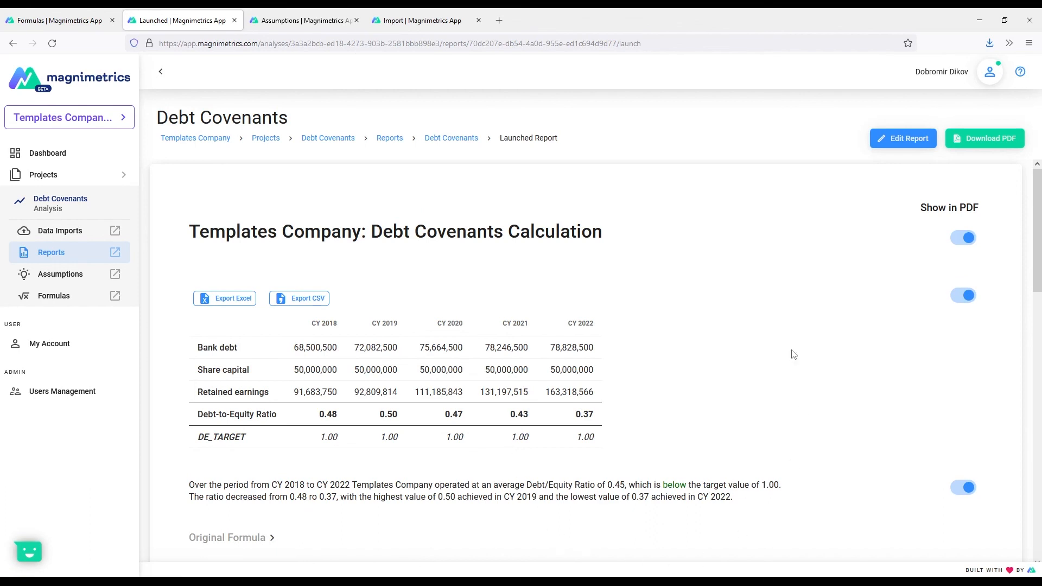
# Step: Look over the project's assumptions, including the ratio targets, and return to the Debt Covenants report's item layout
pyautogui.click(60, 275)
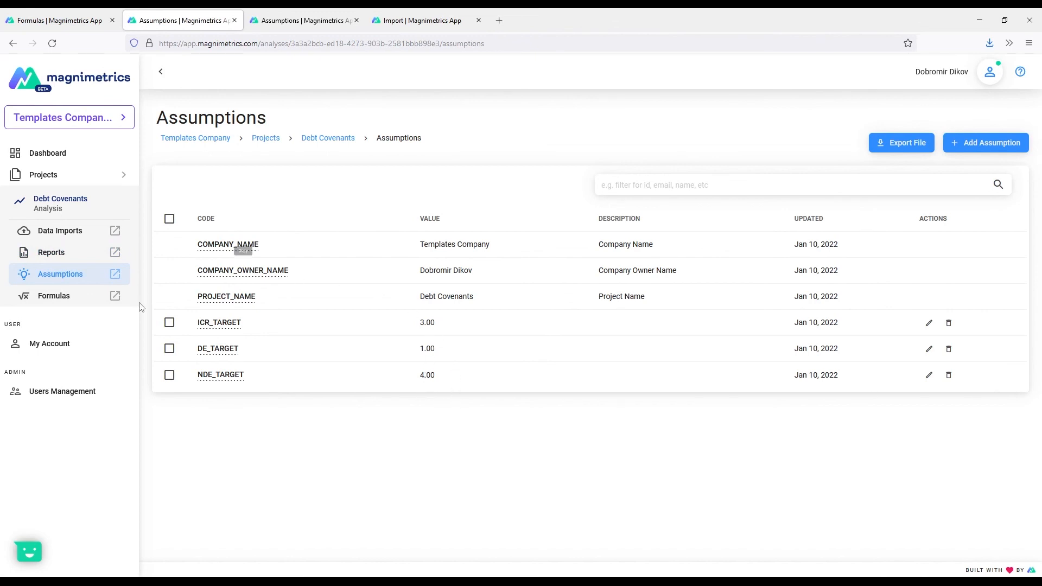
pyautogui.click(74, 254)
pyautogui.click(296, 314)
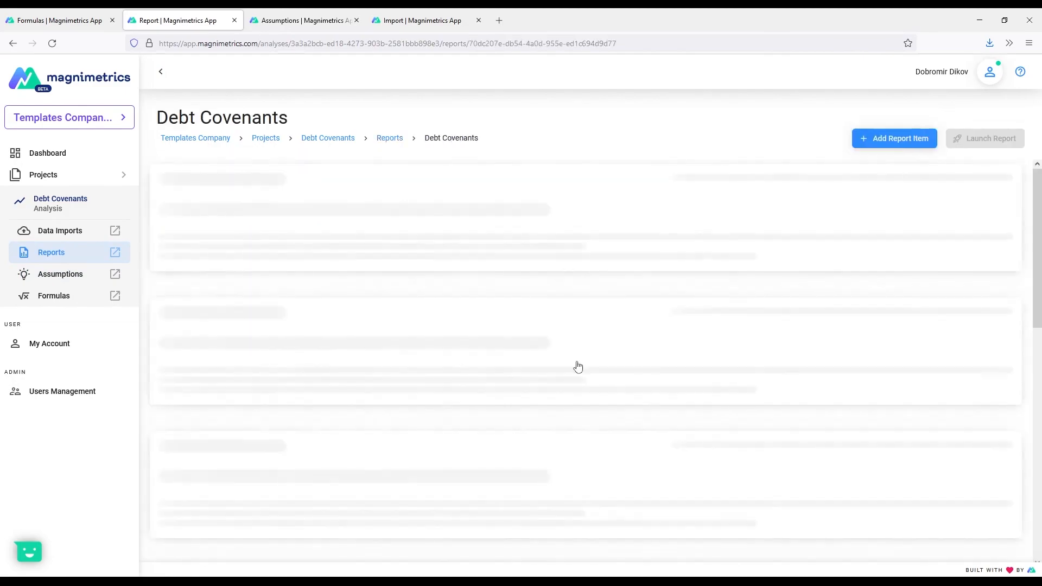
pyautogui.scroll(-5, 516, 472)
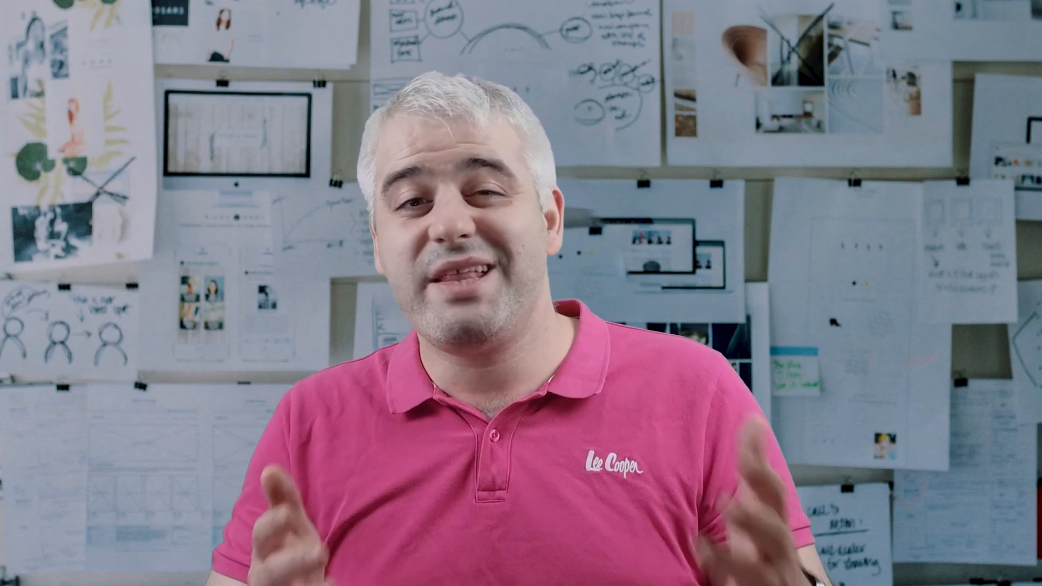